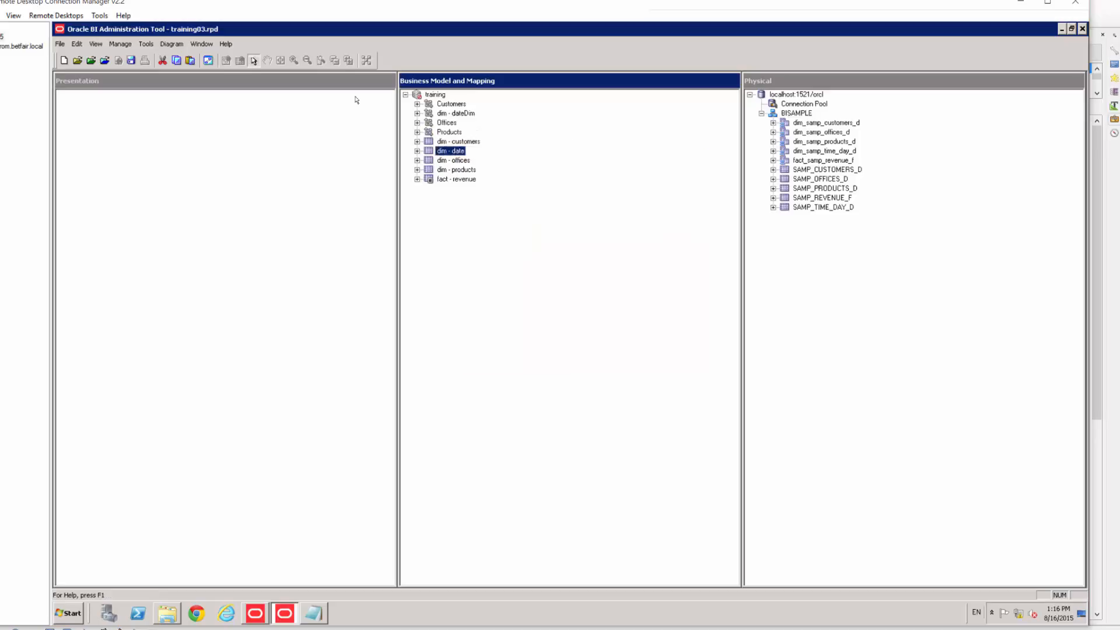
# Rename the dim - dateDim logical dimension as Date and enable its Time structure option
pyautogui.click(454, 114)
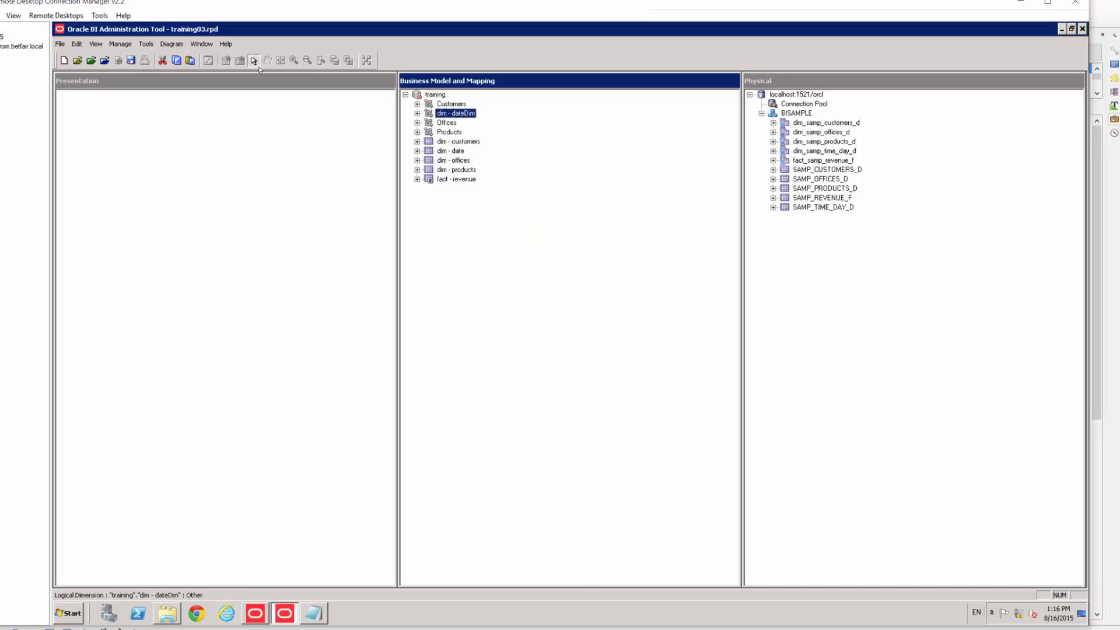
pyautogui.doubleClick(453, 114)
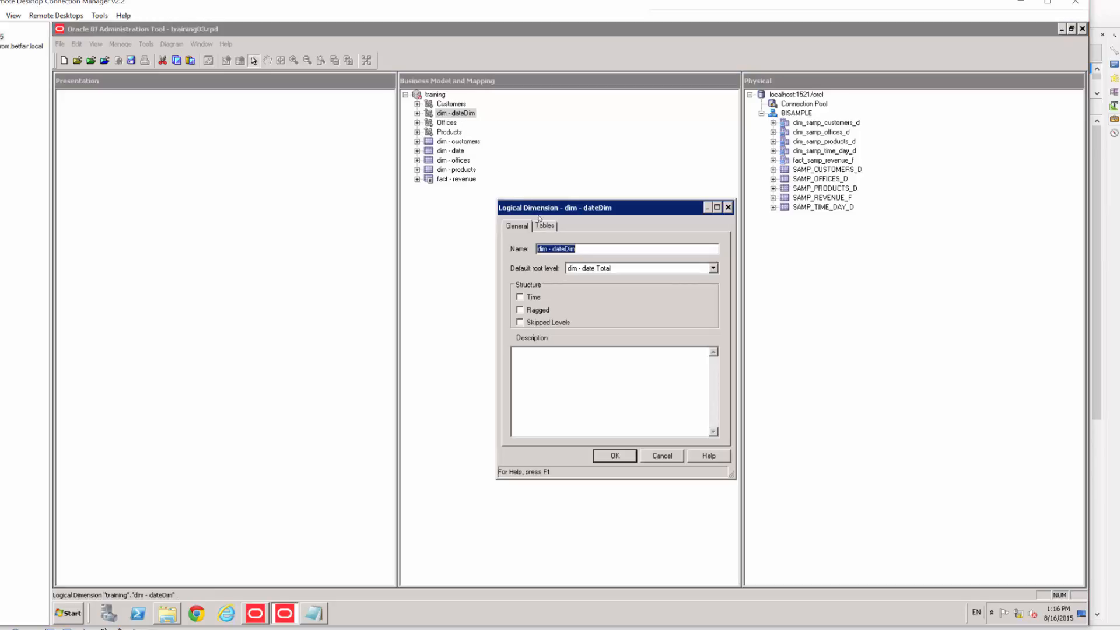
pyautogui.write('Date')
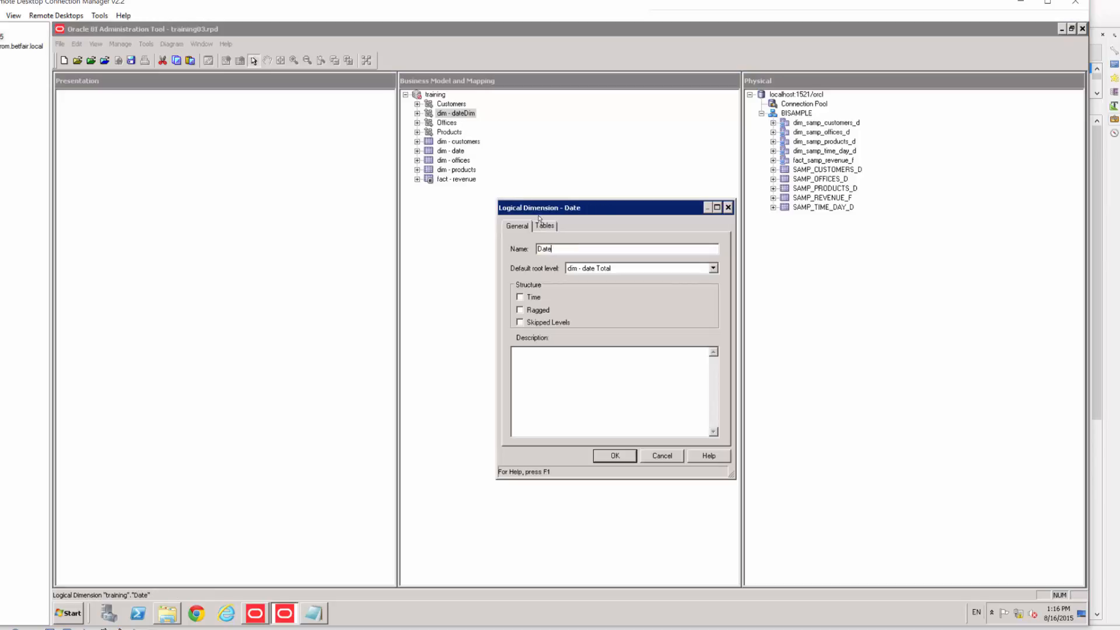
pyautogui.click(519, 297)
pyautogui.click(609, 457)
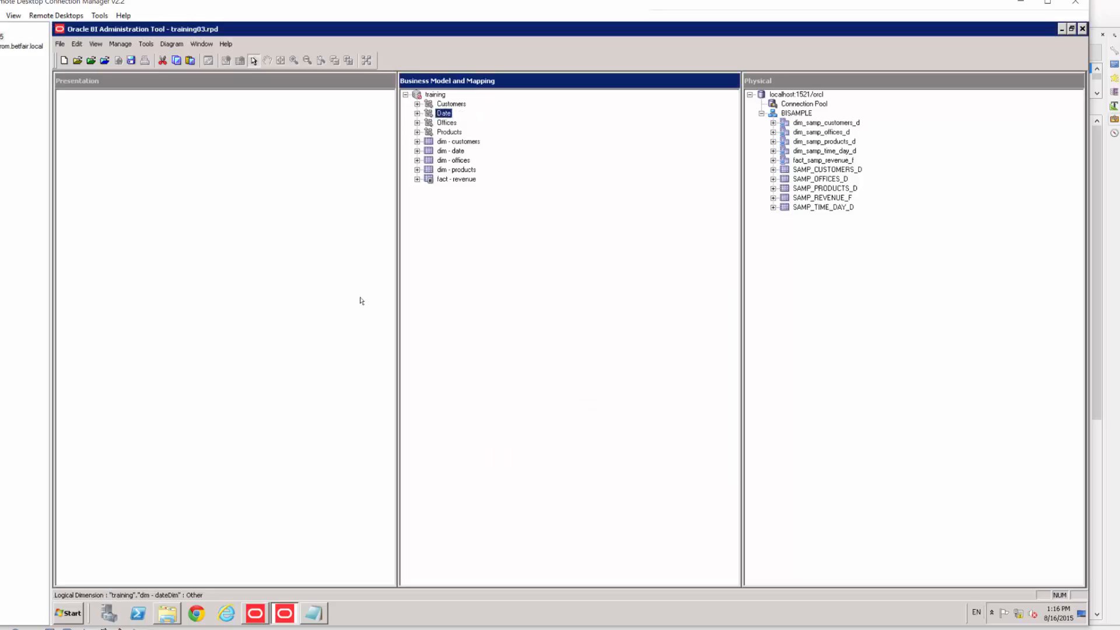
# Expand the Date dimension's levels and rename the dim - date Total level as Date Total
pyautogui.click(417, 113)
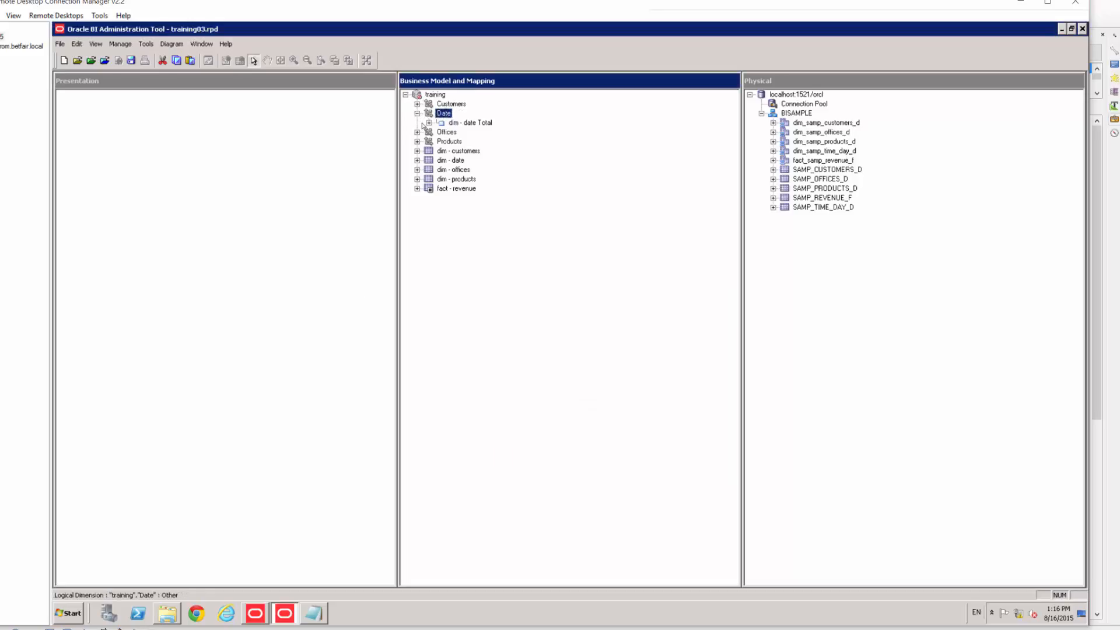
pyautogui.click(429, 123)
pyautogui.click(441, 141)
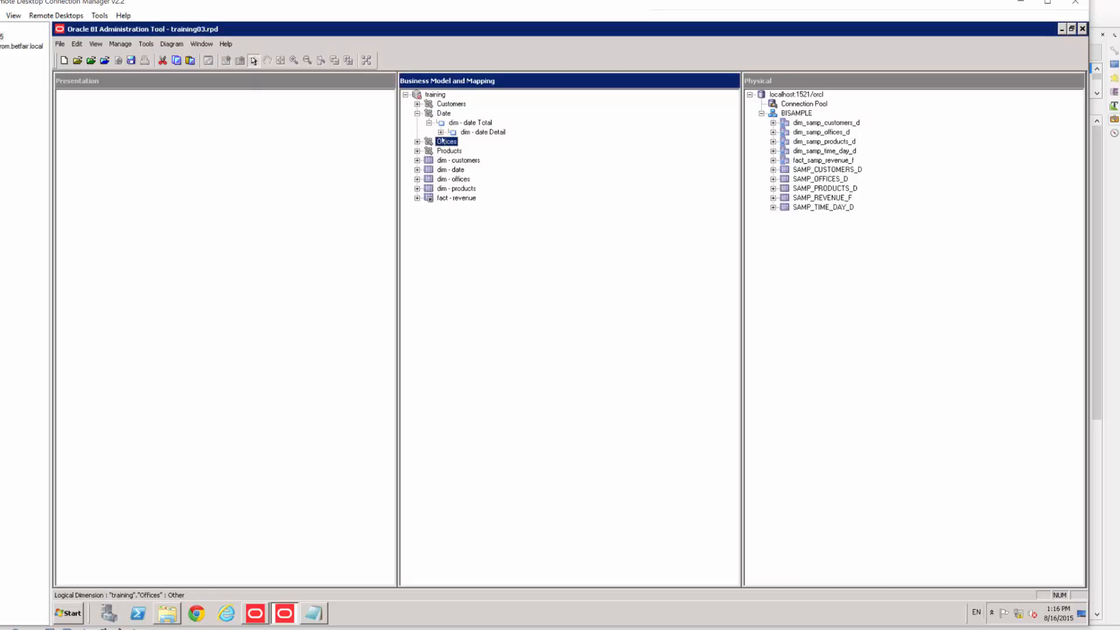
pyautogui.click(441, 132)
pyautogui.doubleClick(467, 122)
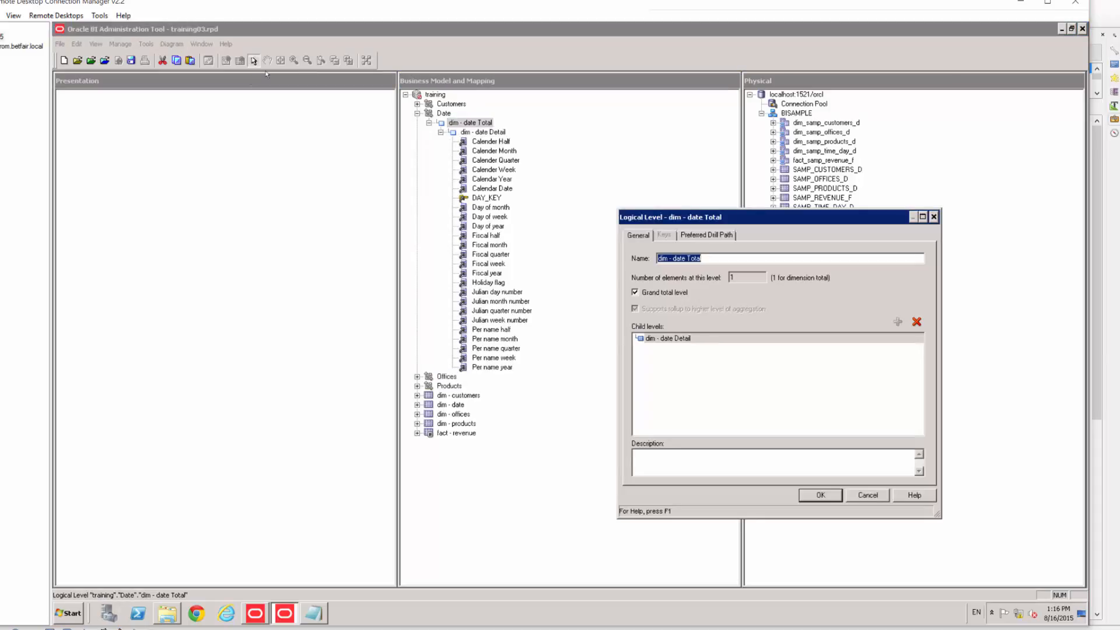
pyautogui.write('Date Totasl')
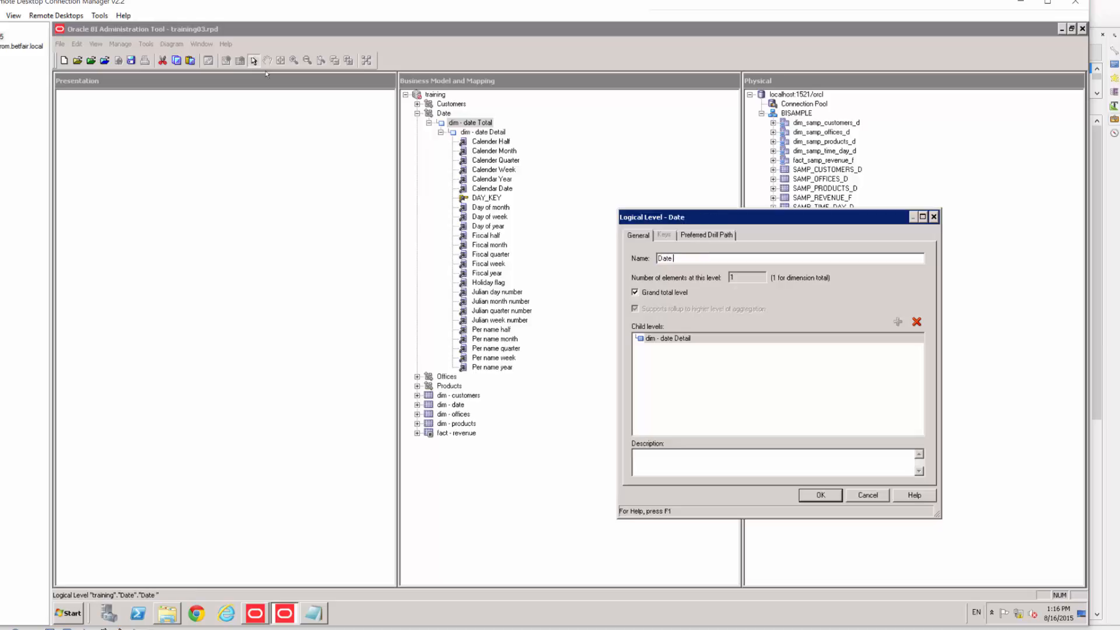
pyautogui.press('BackSpace')
pyautogui.press('BackSpace')
pyautogui.press('Return')
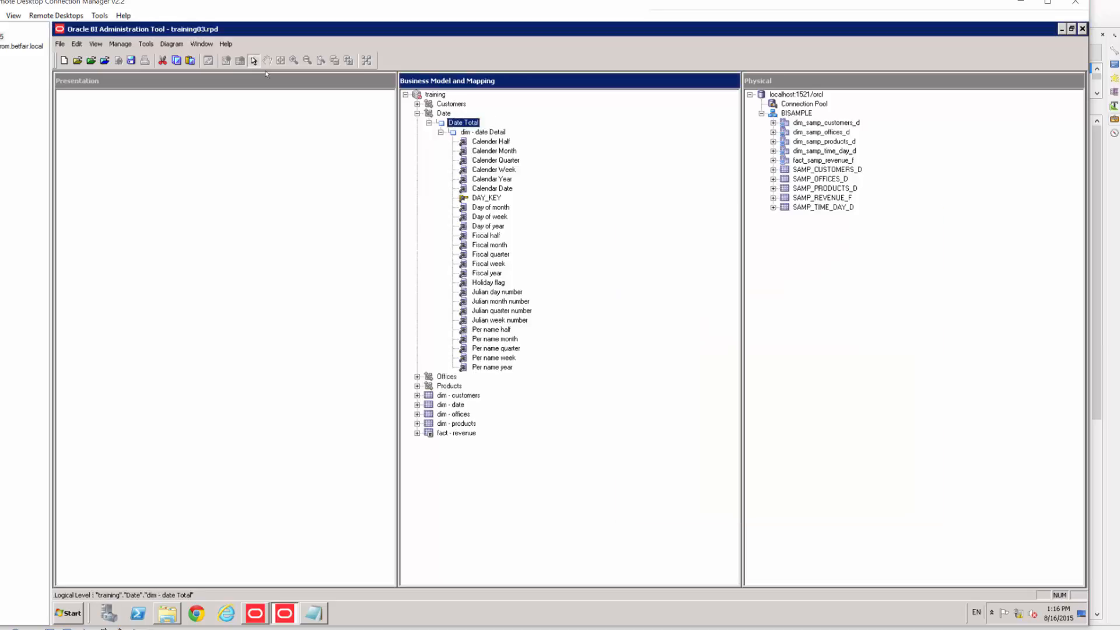
# Rename the dim - date Detail level as Date Detail
pyautogui.doubleClick(483, 134)
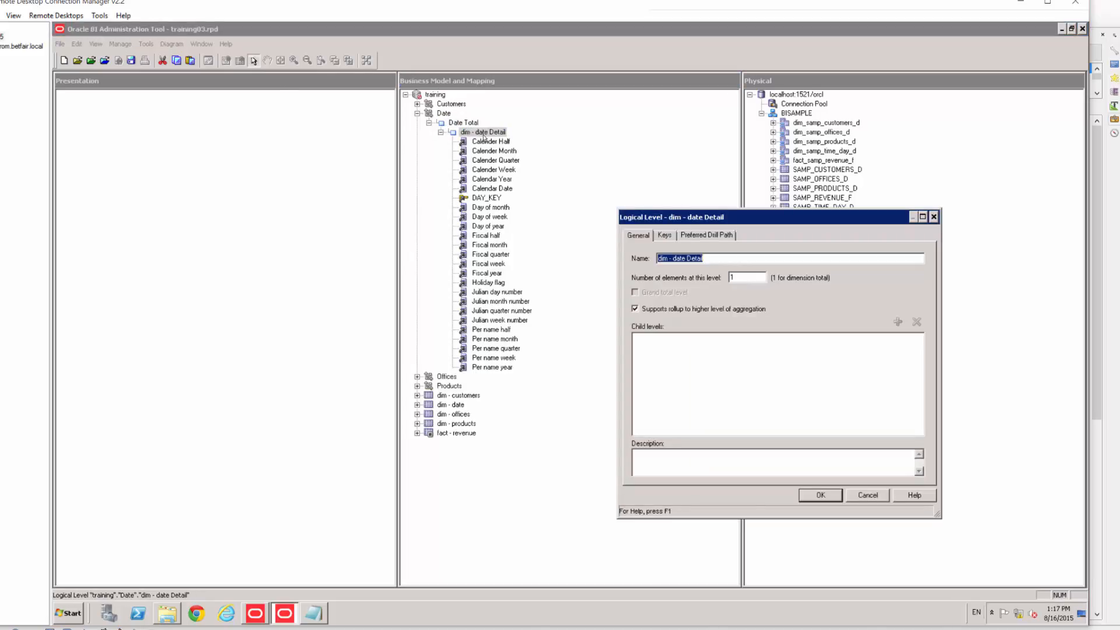
pyautogui.write('Date Detail')
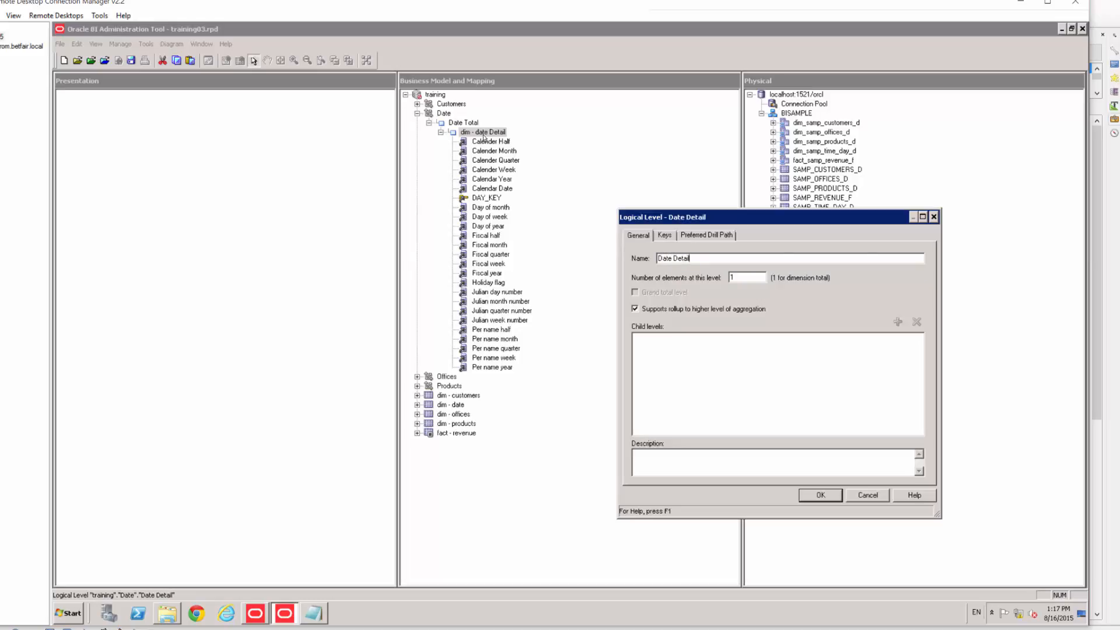
pyautogui.press('Return')
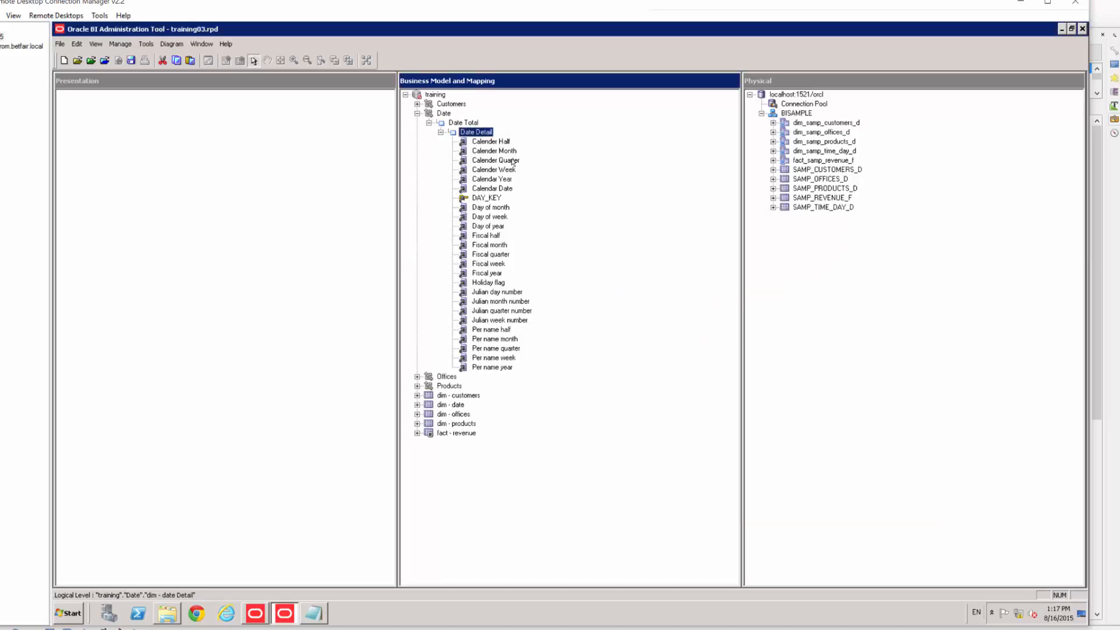
# Examine the fiscal and per name period columns in the Date Detail level as candidates for hierarchy levels
pyautogui.click(486, 236)
pyautogui.click(487, 246)
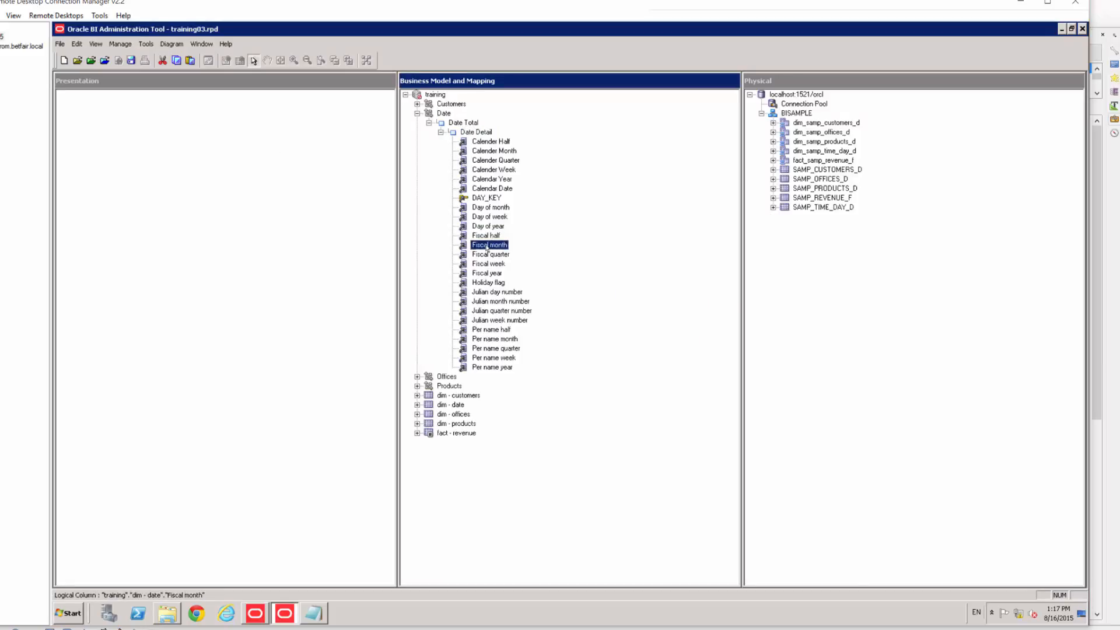
pyautogui.click(484, 256)
pyautogui.click(483, 264)
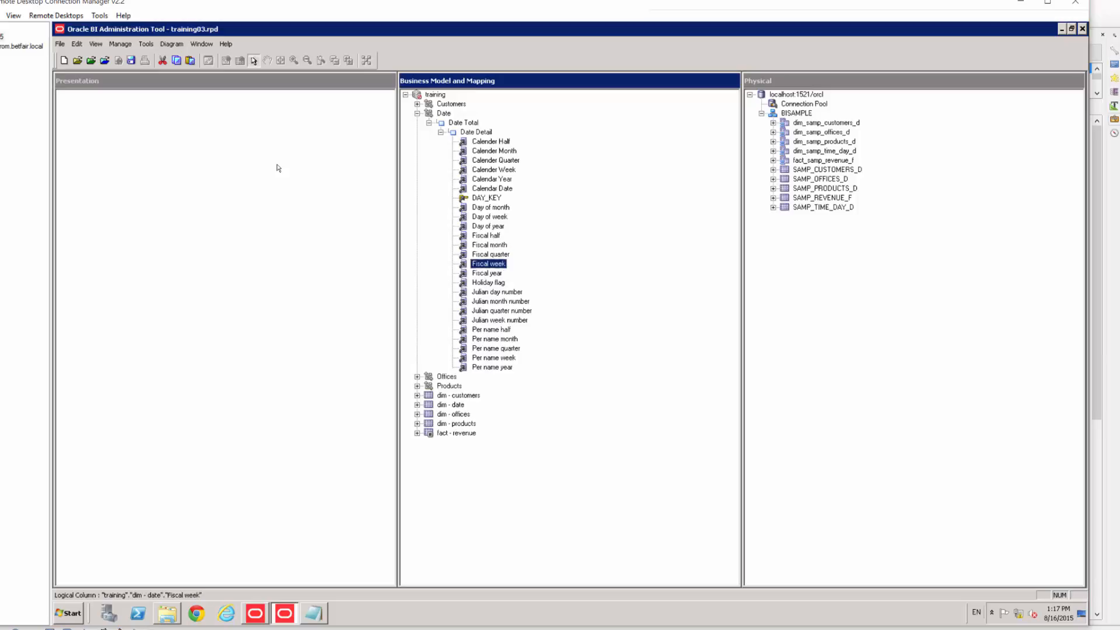
pyautogui.click(483, 274)
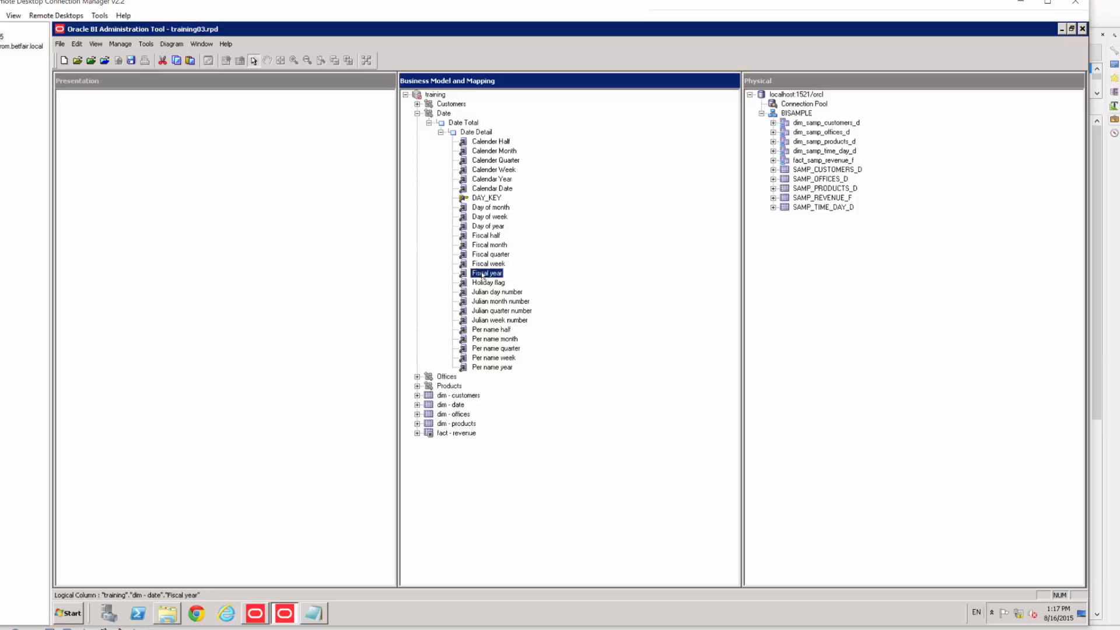
pyautogui.click(485, 330)
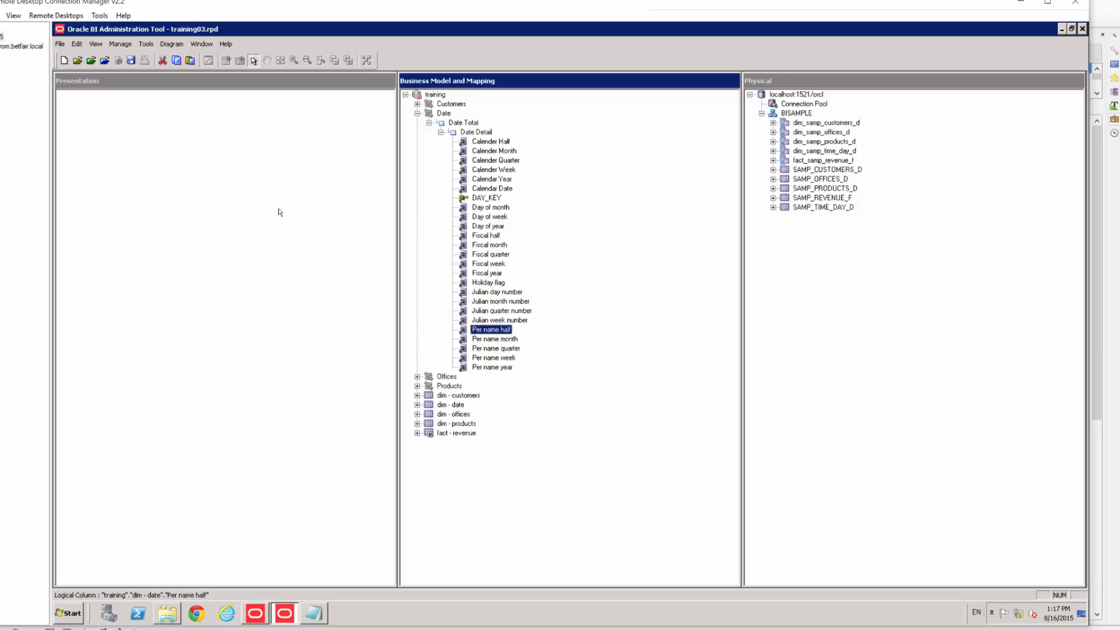
pyautogui.click(485, 341)
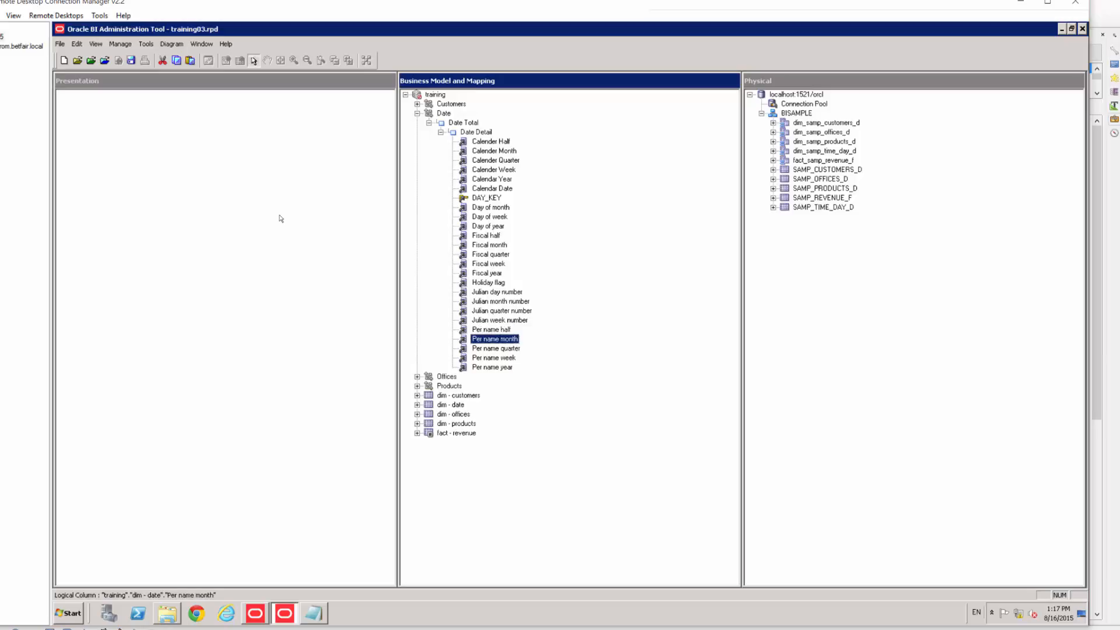
pyautogui.click(486, 349)
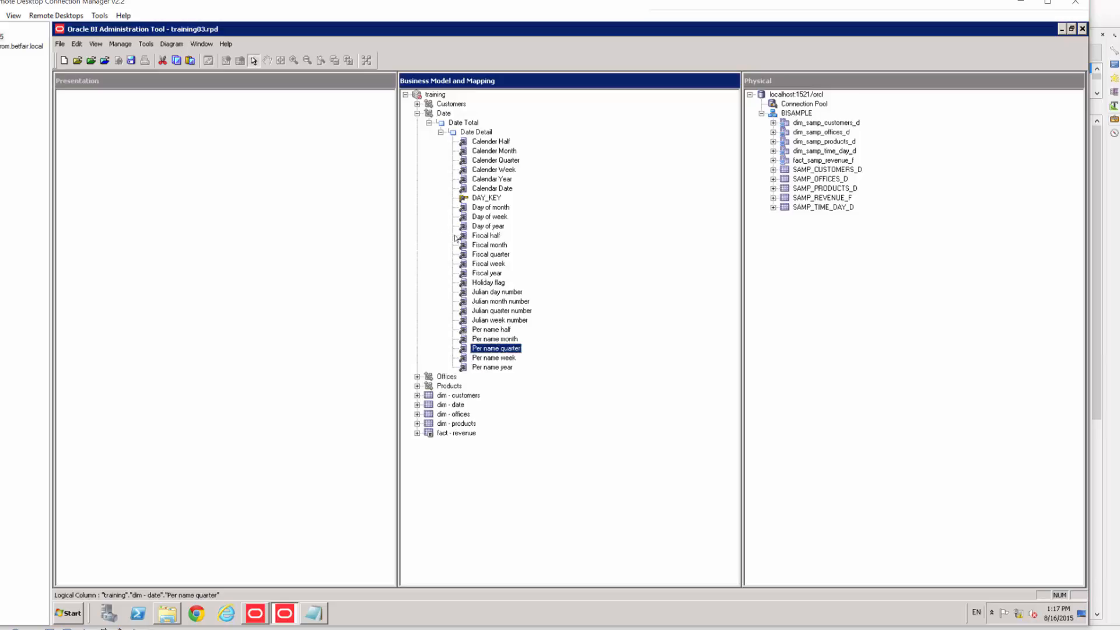
pyautogui.click(479, 237)
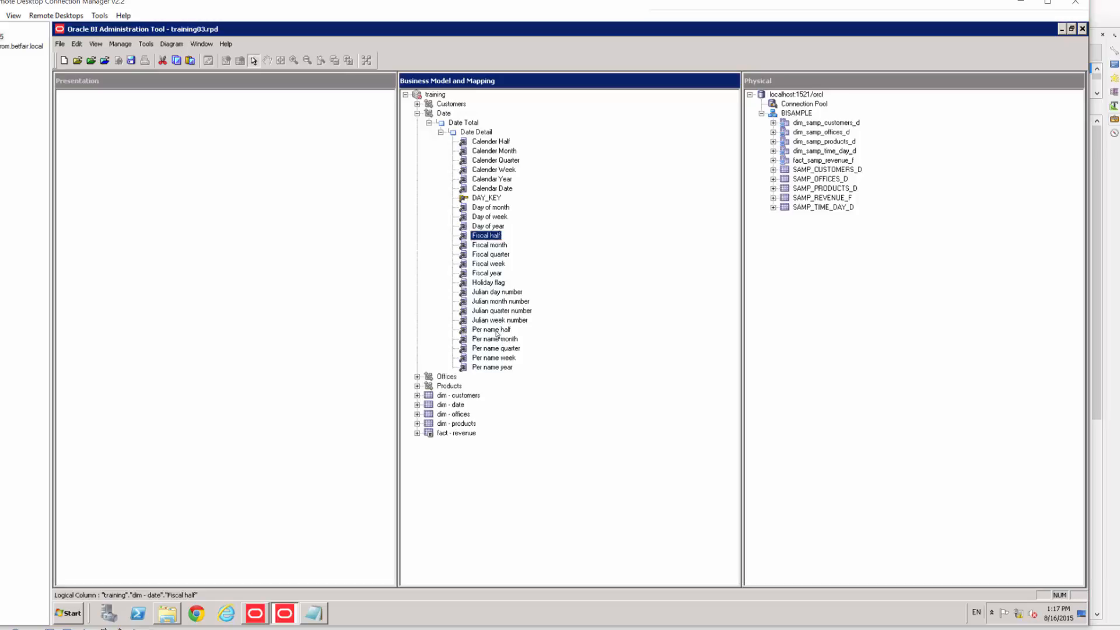
pyautogui.click(498, 330)
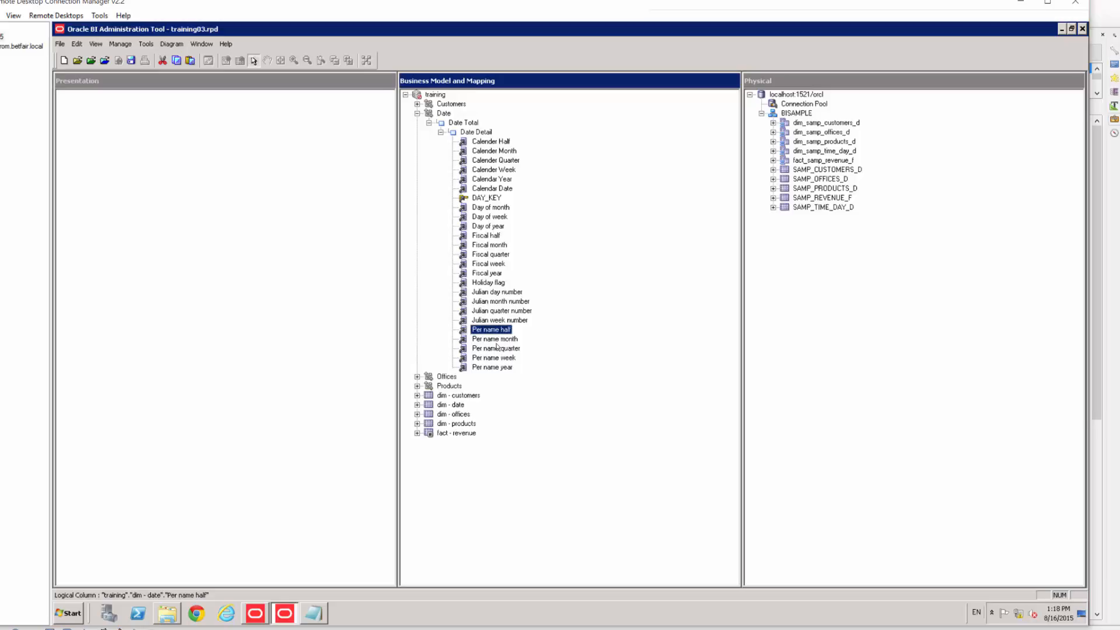
# Create a parent level named Per Name Week above the Date Detail level
pyautogui.press('Left')
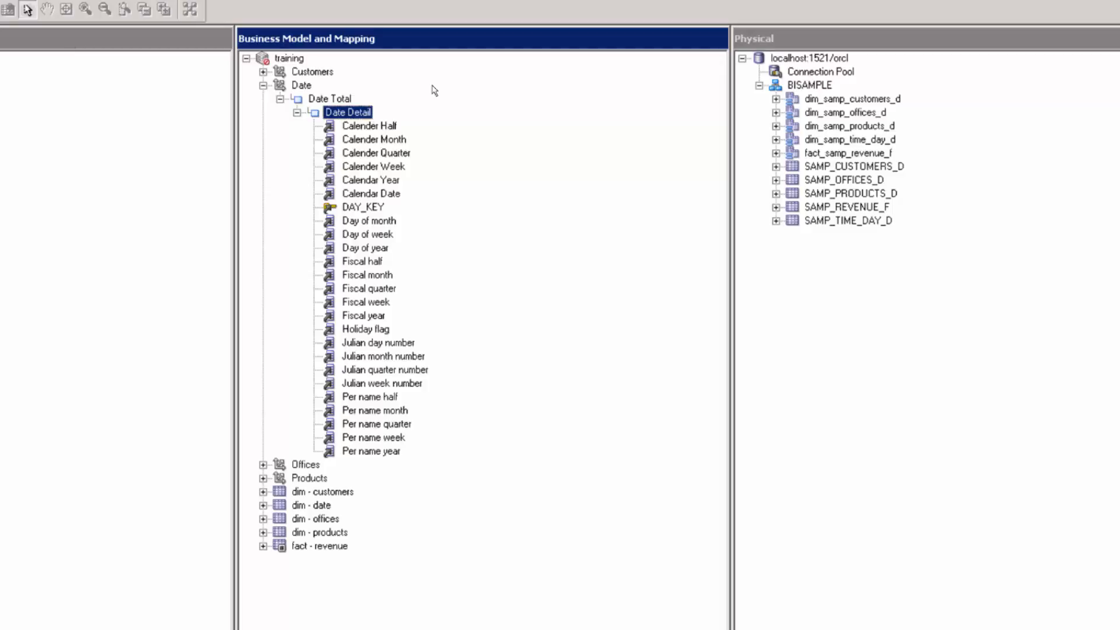
pyautogui.rightClick(362, 115)
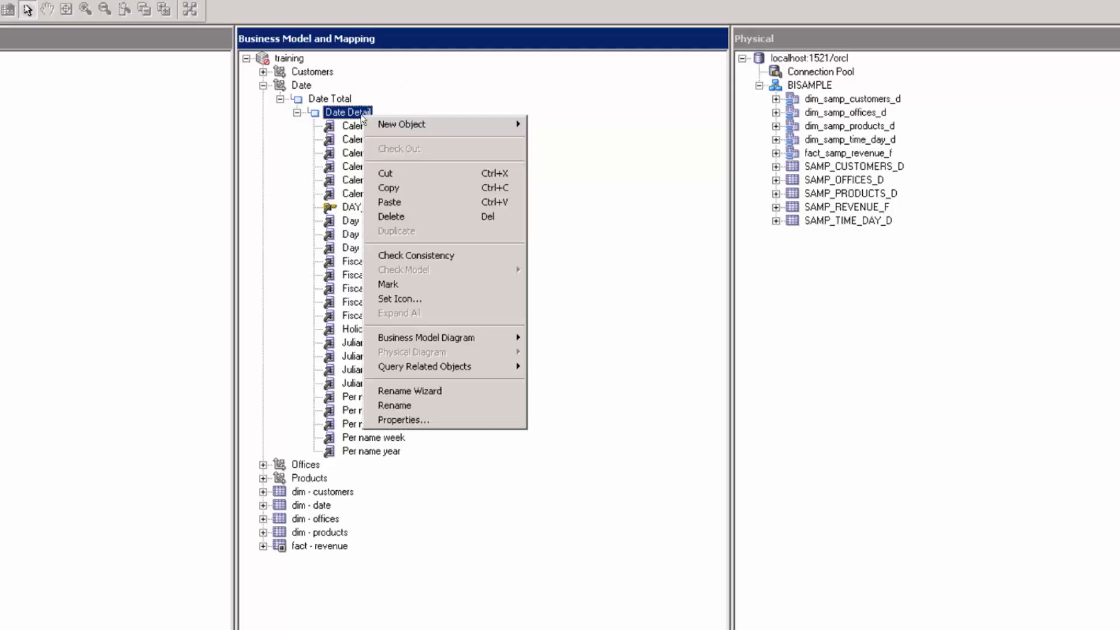
pyautogui.moveTo(390, 129)
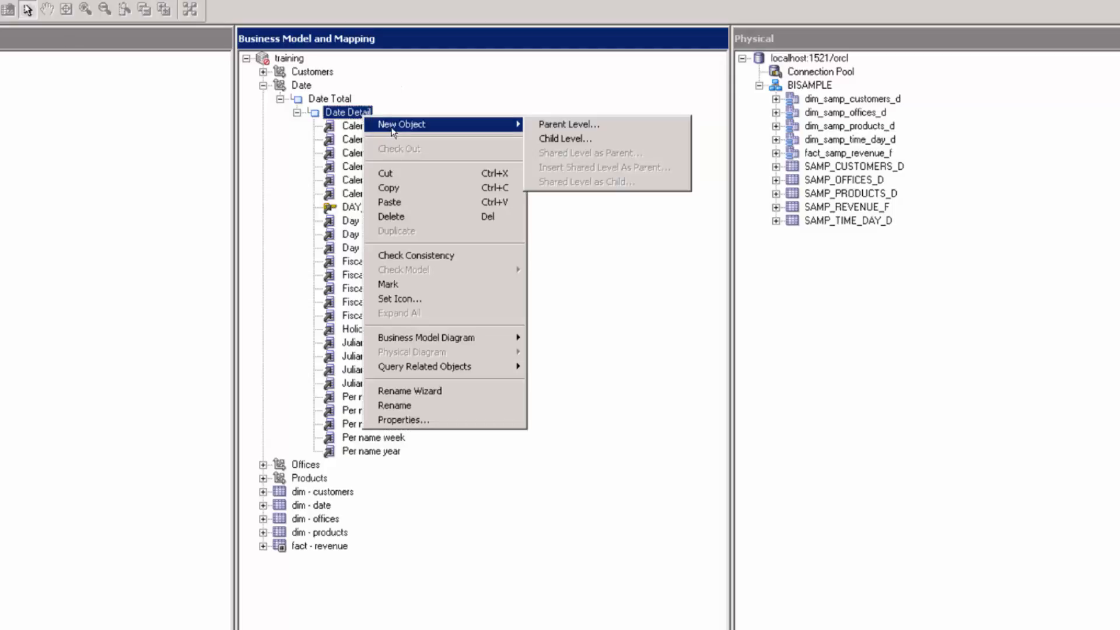
pyautogui.click(568, 128)
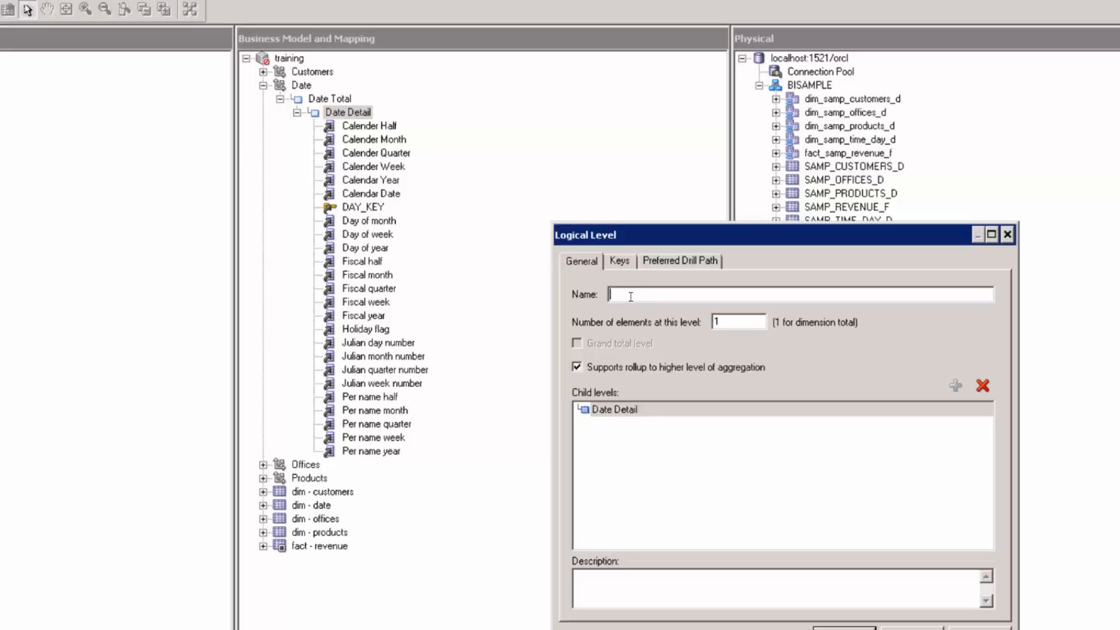
pyautogui.write('Per Name Week')
pyautogui.press('Return')
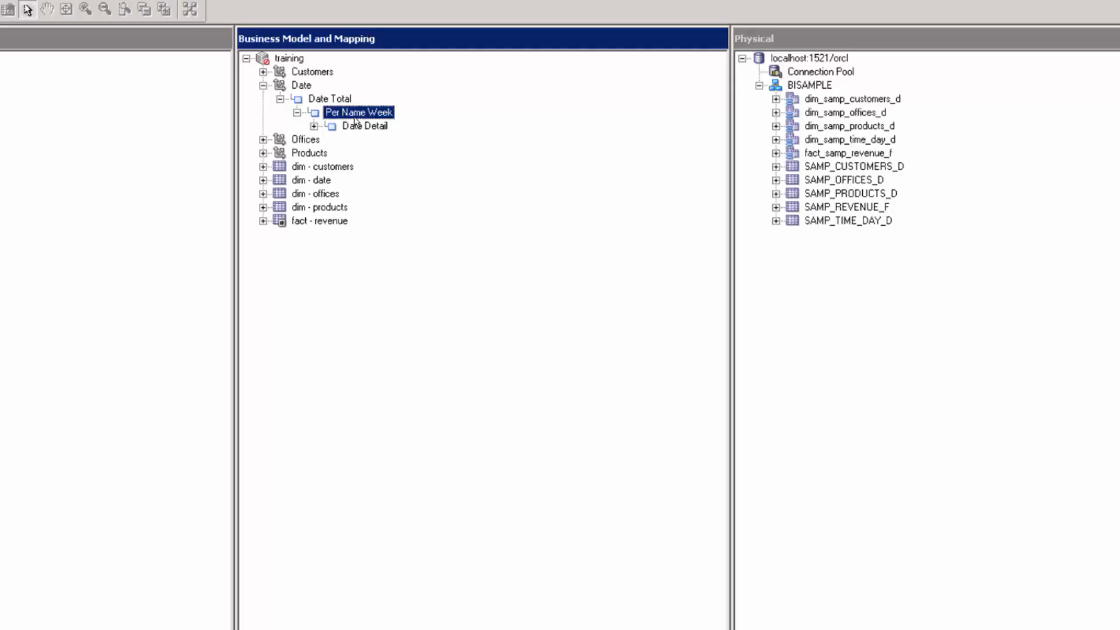
# Show the Date Detail columns and create a parent level named Per Name Month above Per Name Week
pyautogui.click(314, 126)
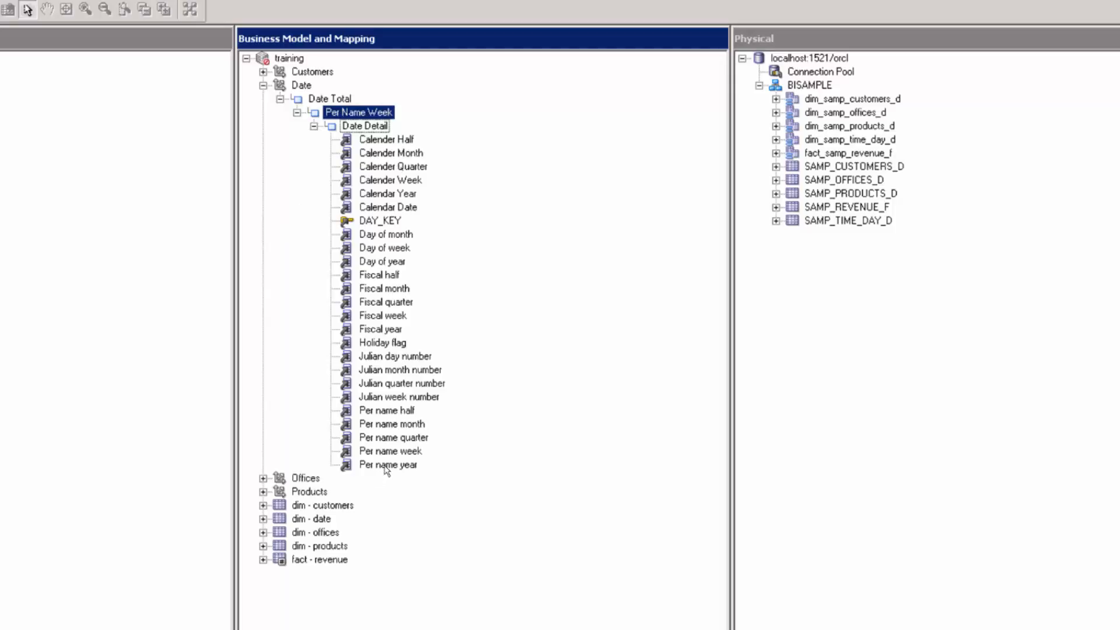
pyautogui.rightClick(330, 117)
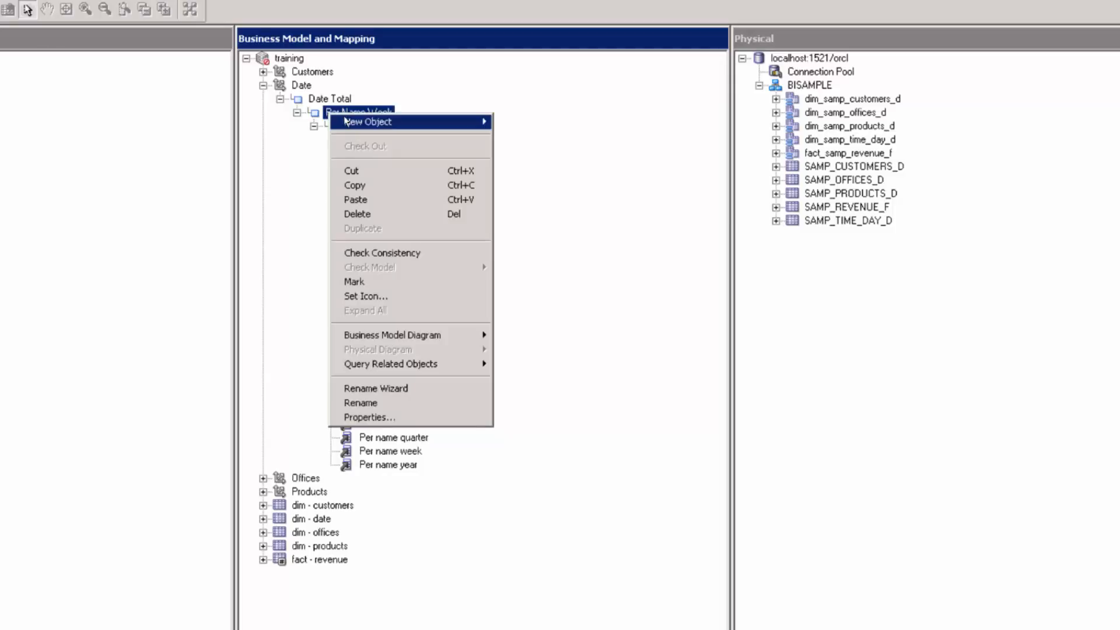
pyautogui.moveTo(435, 122)
pyautogui.click(528, 121)
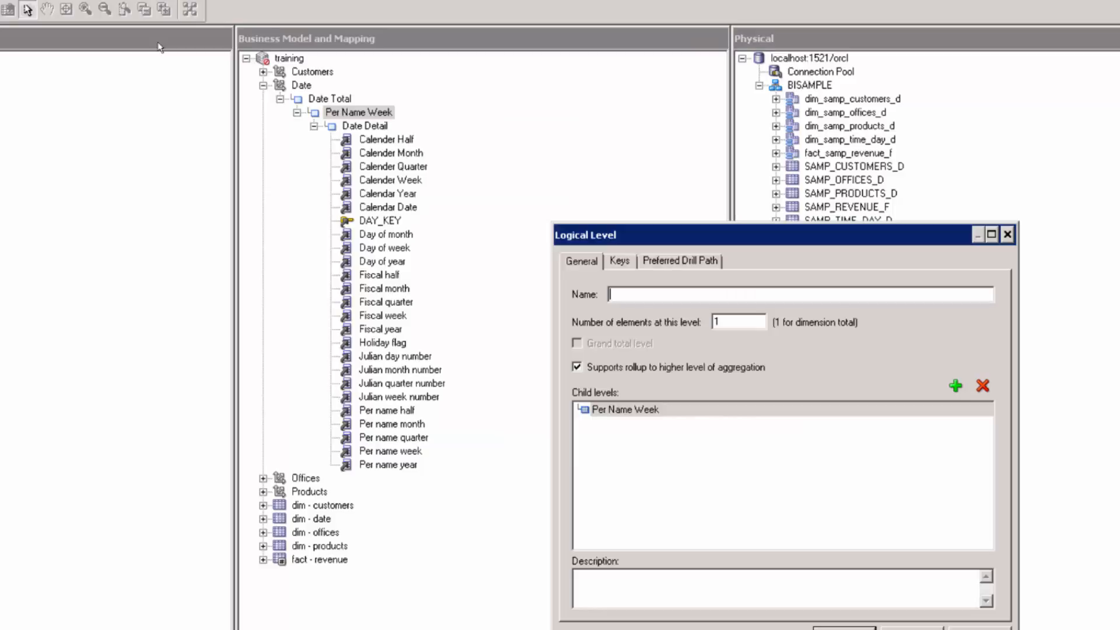
pyautogui.write('Per Name Month')
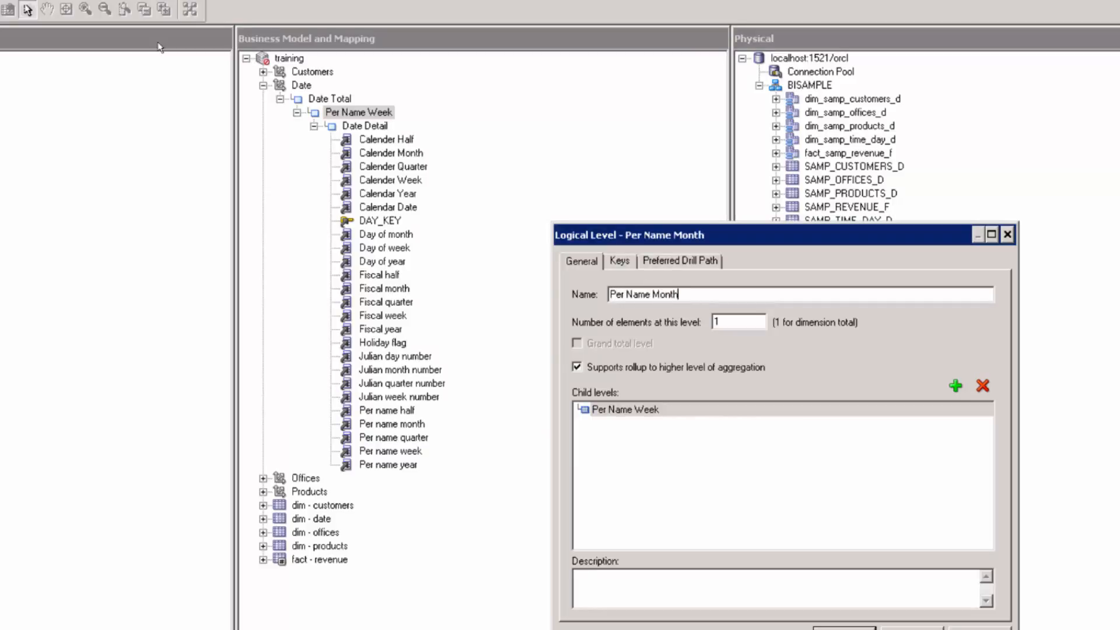
pyautogui.press('Return')
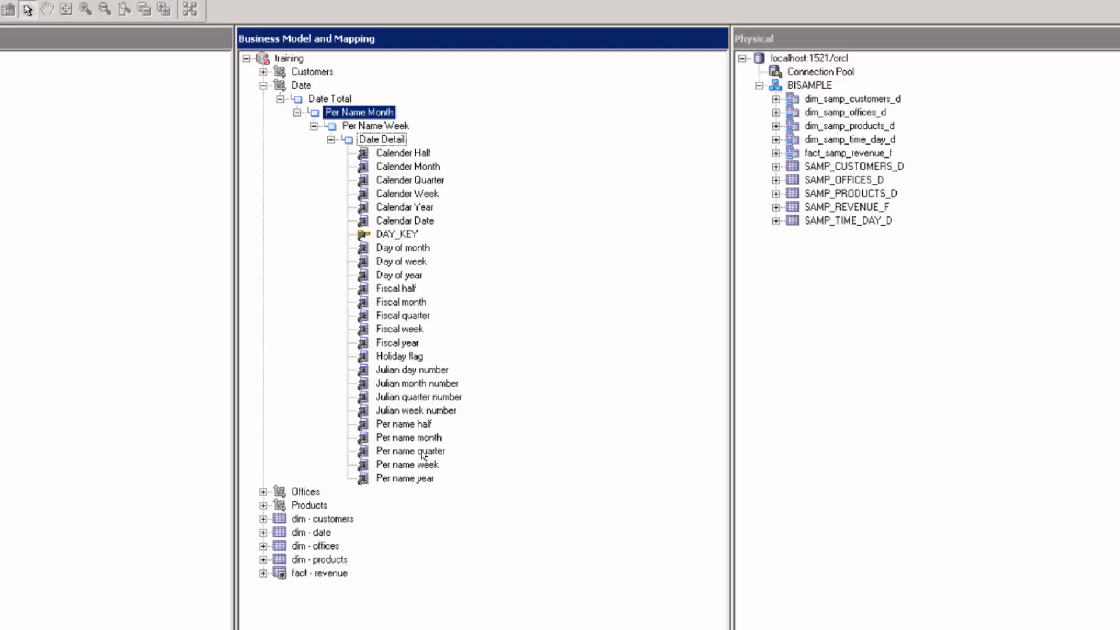
# Create a parent level named Per Name Quarter above the Per Name Month level
pyautogui.click(422, 452)
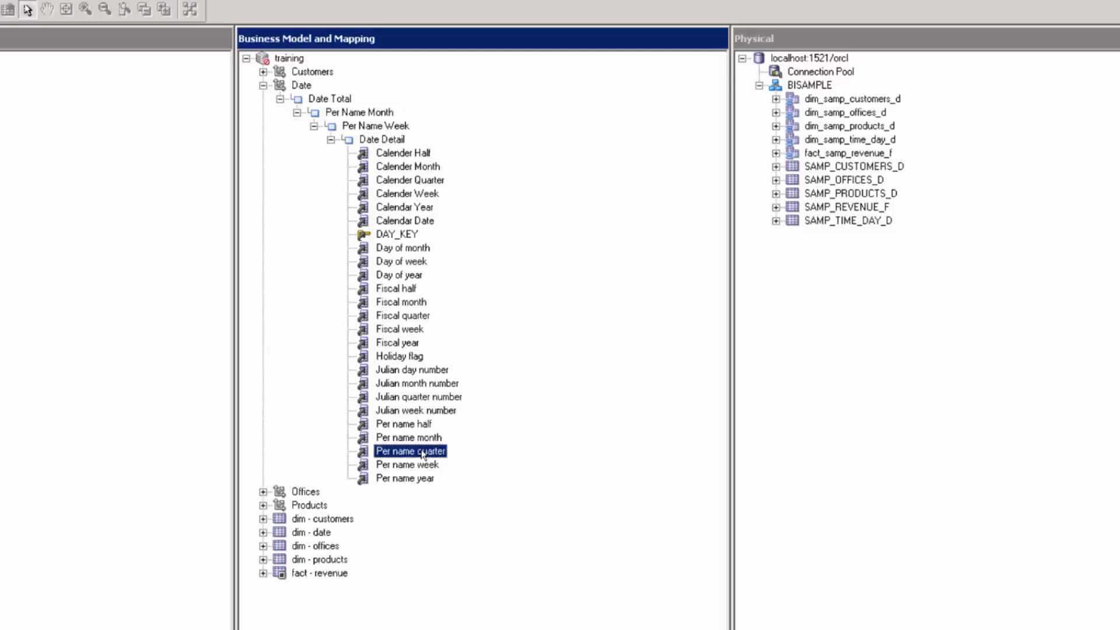
pyautogui.click(340, 114)
pyautogui.rightClick(340, 114)
pyautogui.moveTo(367, 124)
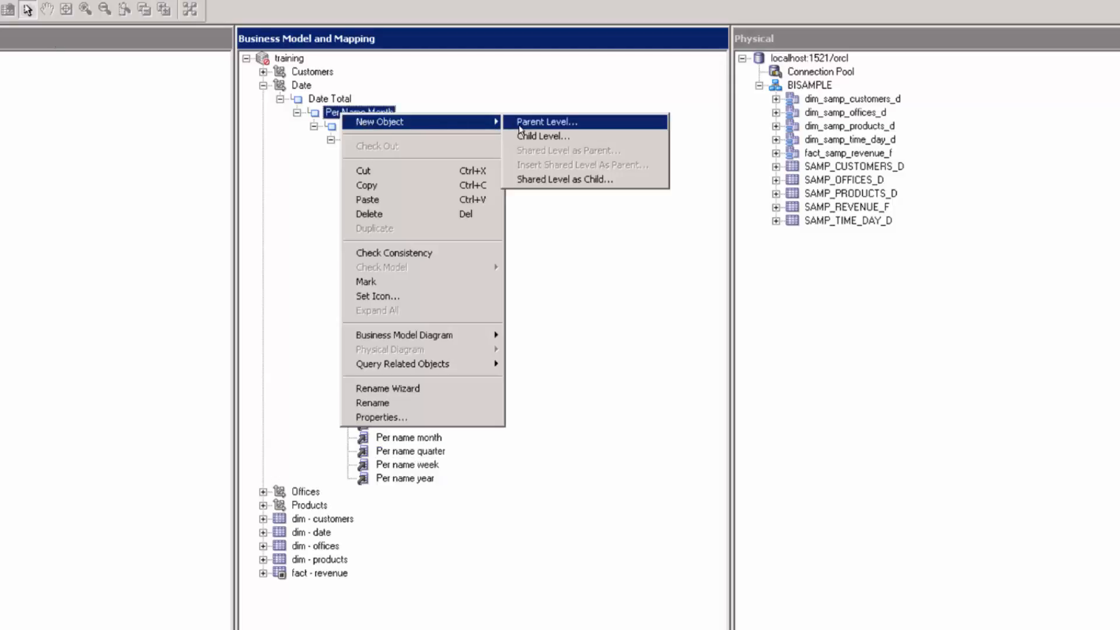
pyautogui.click(517, 122)
pyautogui.write('P')
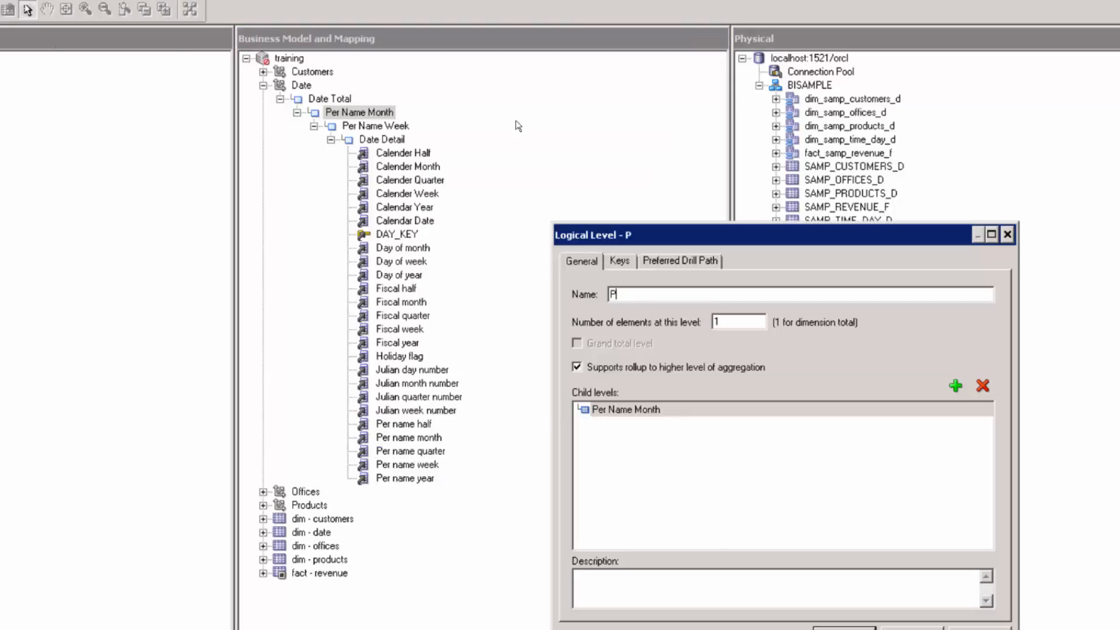
pyautogui.write('er Name Quarter')
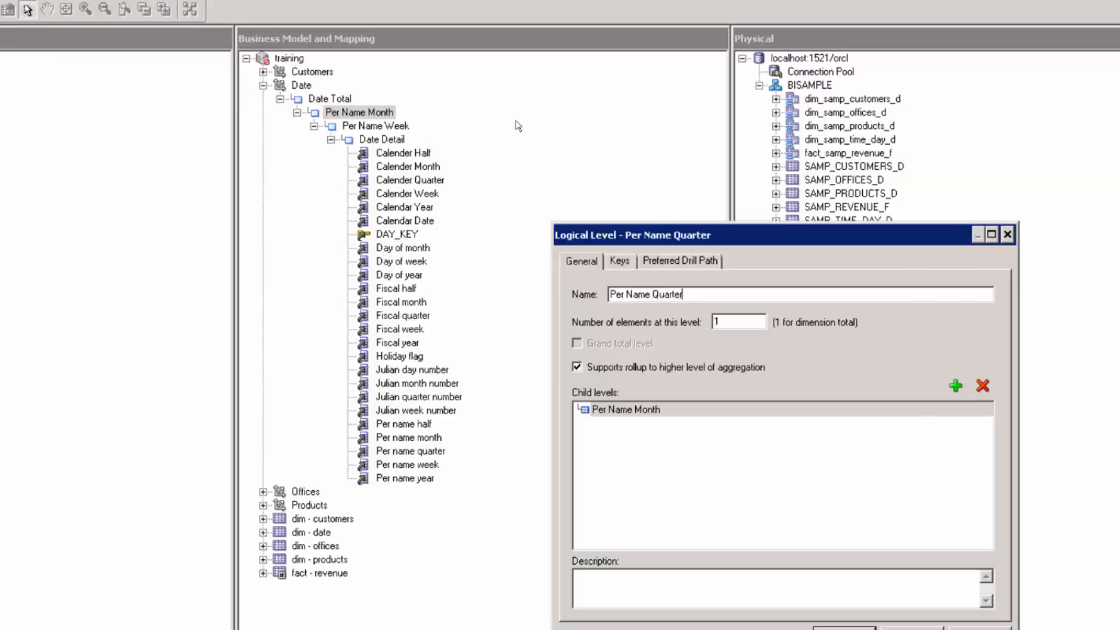
pyautogui.press('Return')
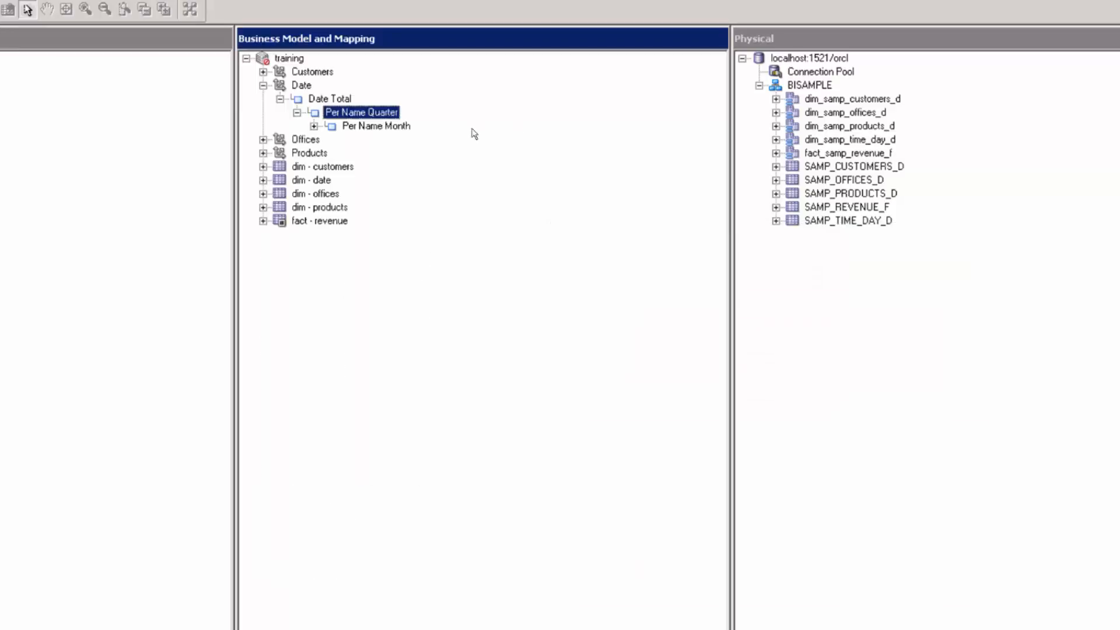
# Create a parent level named Per Name Half above the Per Name Quarter level
pyautogui.click(314, 126)
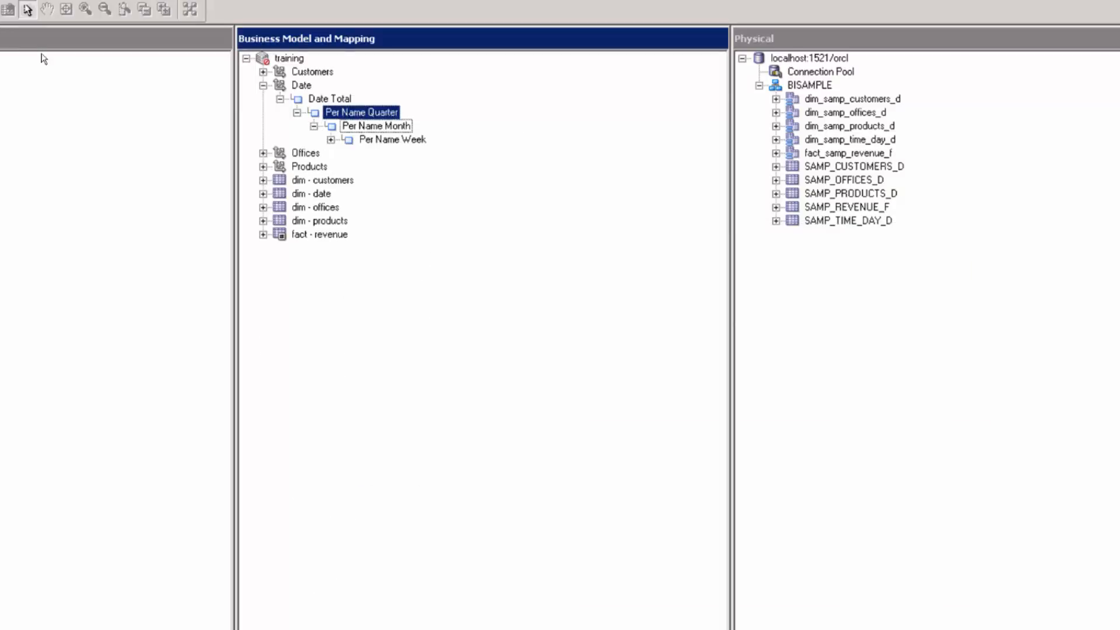
pyautogui.click(331, 140)
pyautogui.click(348, 154)
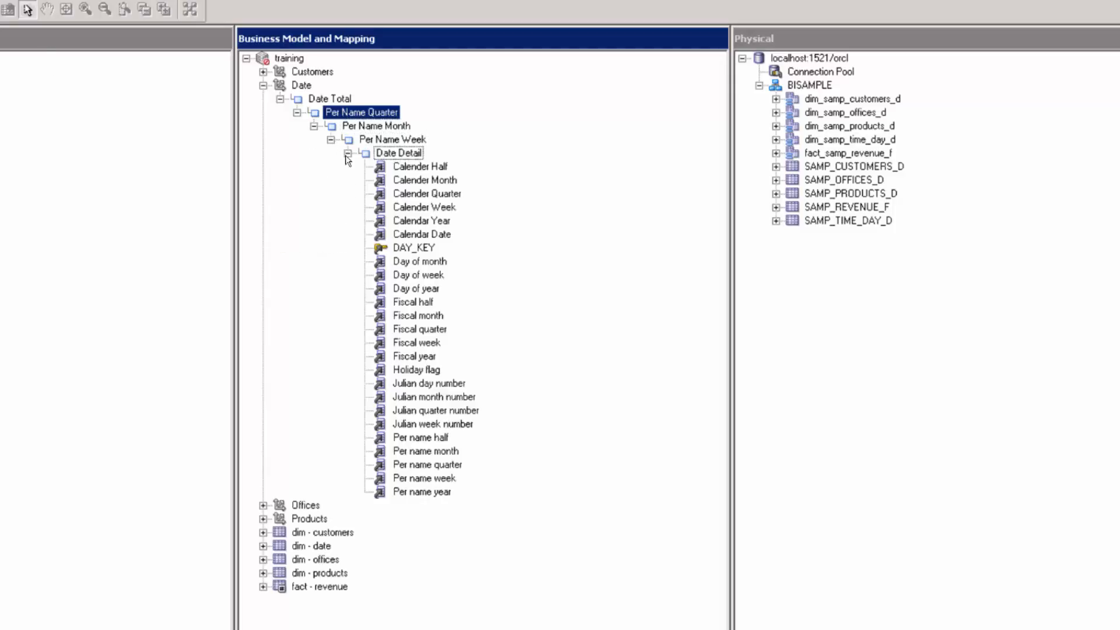
pyautogui.click(426, 438)
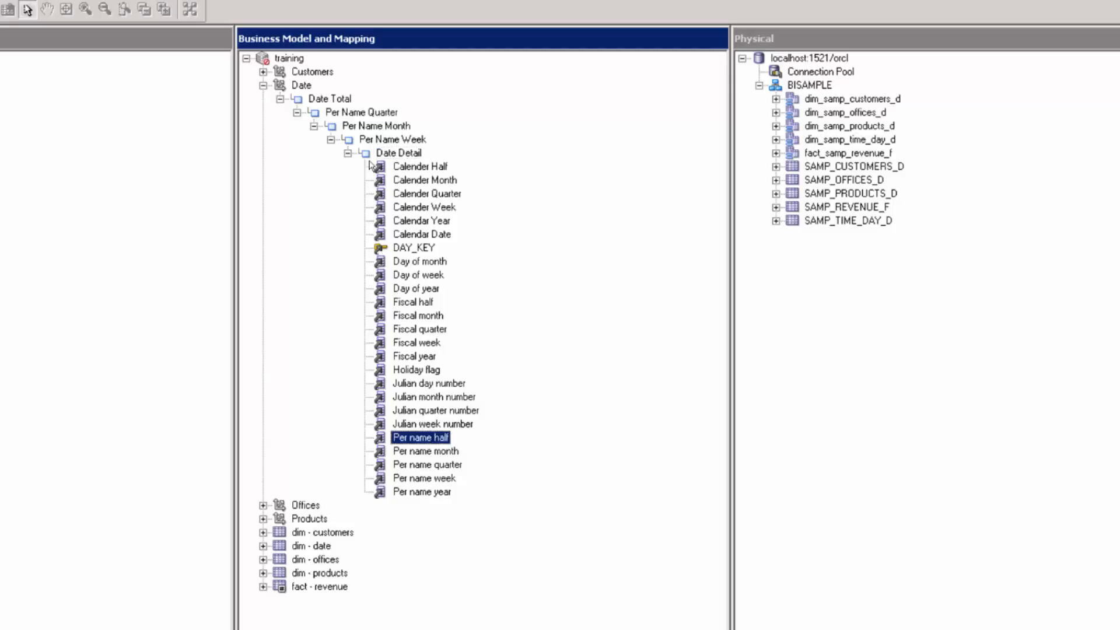
pyautogui.rightClick(345, 113)
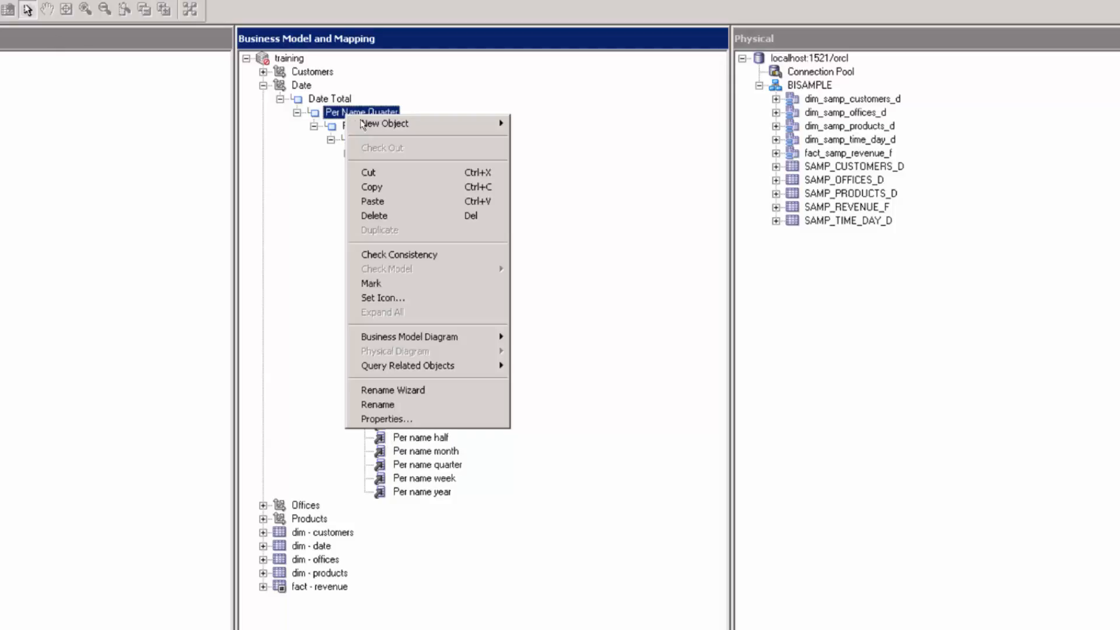
pyautogui.moveTo(477, 126)
pyautogui.click(536, 124)
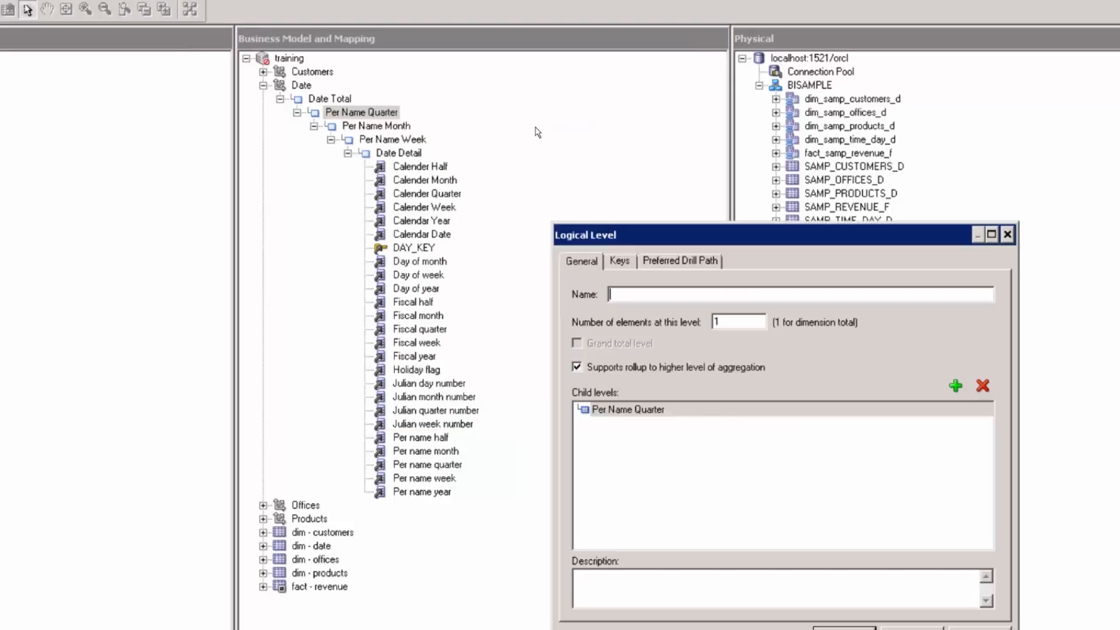
pyautogui.write('PerN')
pyautogui.press('BackSpace')
pyautogui.write('Name Half')
pyautogui.press('Return')
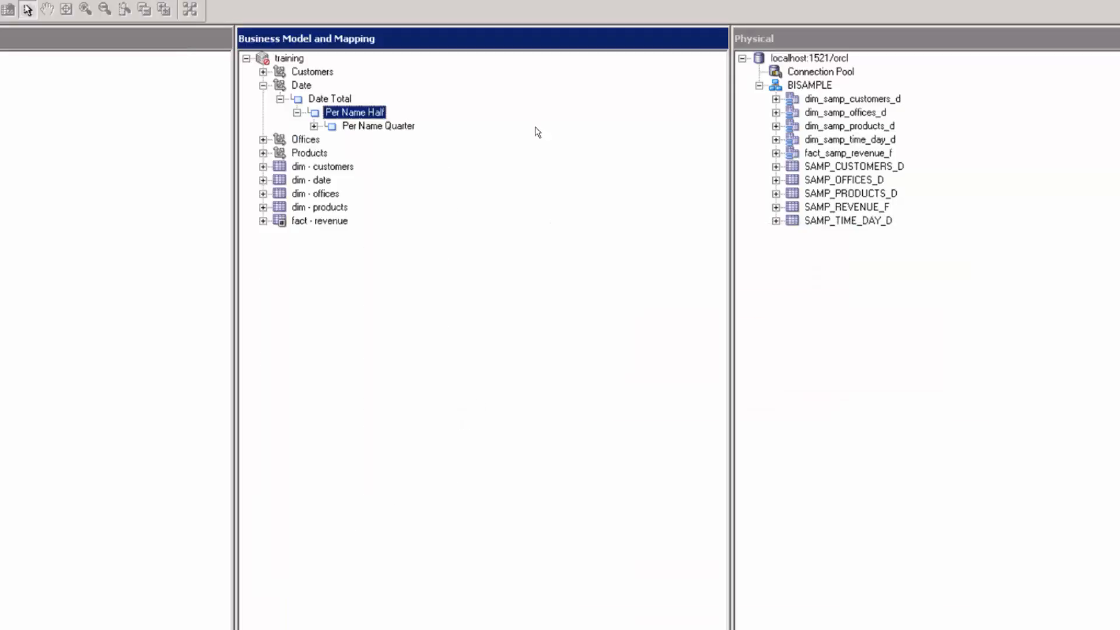
# Create a parent level named Per Name Year above the Per Name Half level
pyautogui.click(314, 126)
pyautogui.click(331, 140)
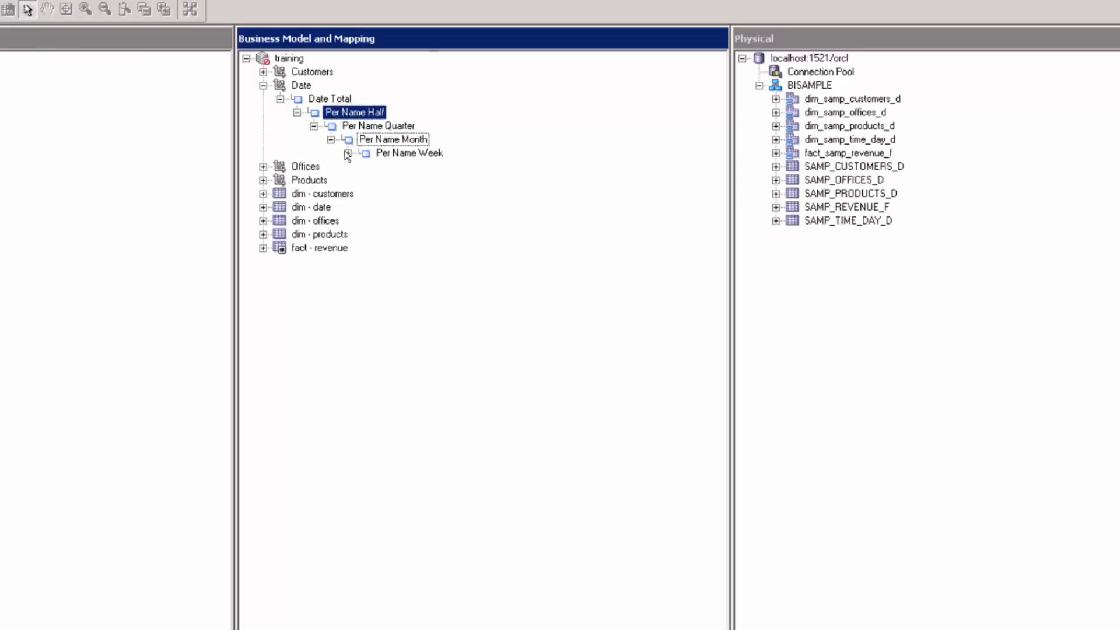
pyautogui.click(348, 153)
pyautogui.click(364, 167)
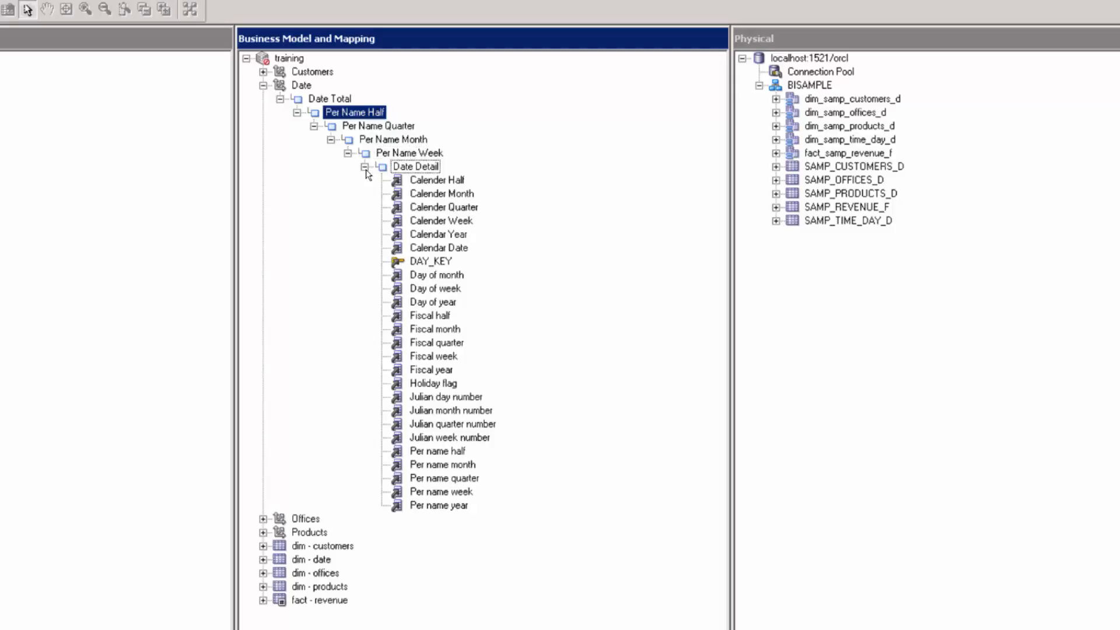
pyautogui.click(457, 509)
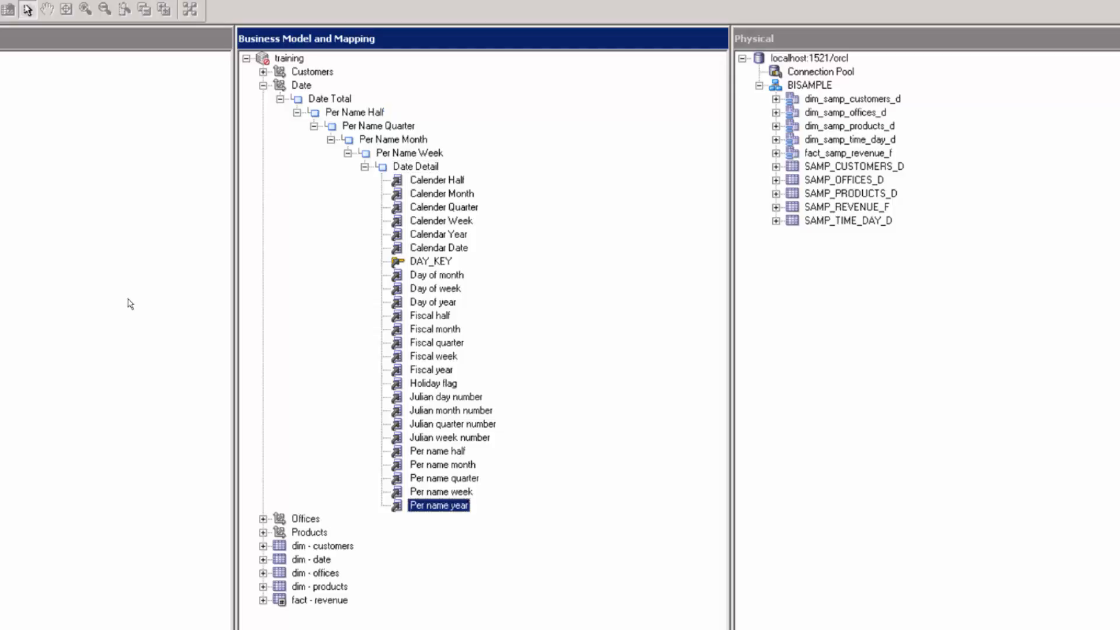
pyautogui.click(332, 111)
pyautogui.rightClick(332, 111)
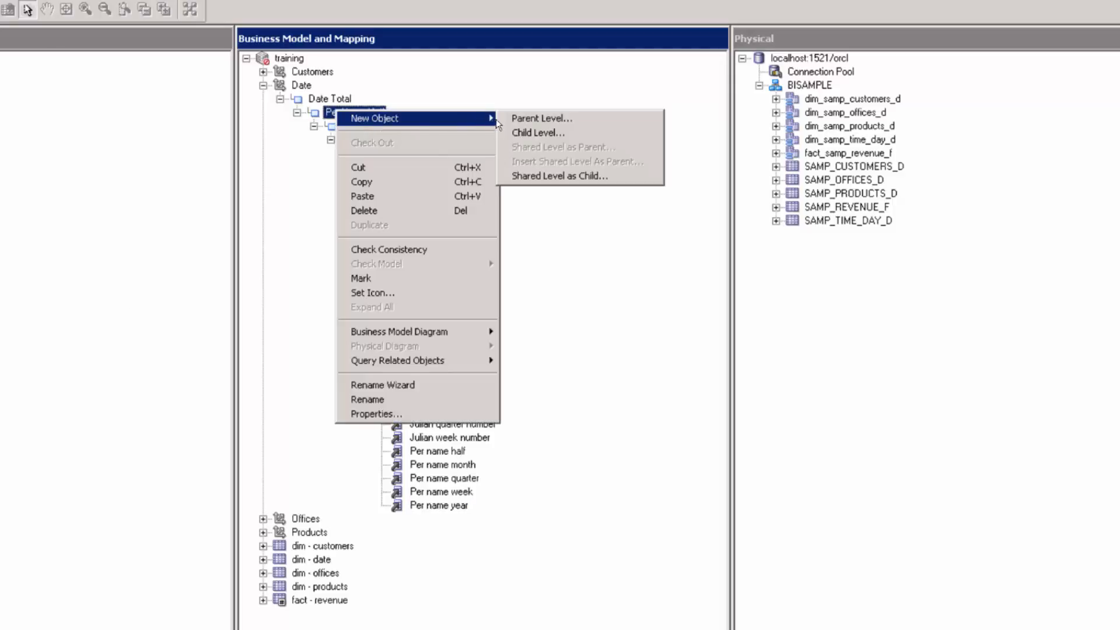
pyautogui.click(513, 120)
pyautogui.write('Per Name Year')
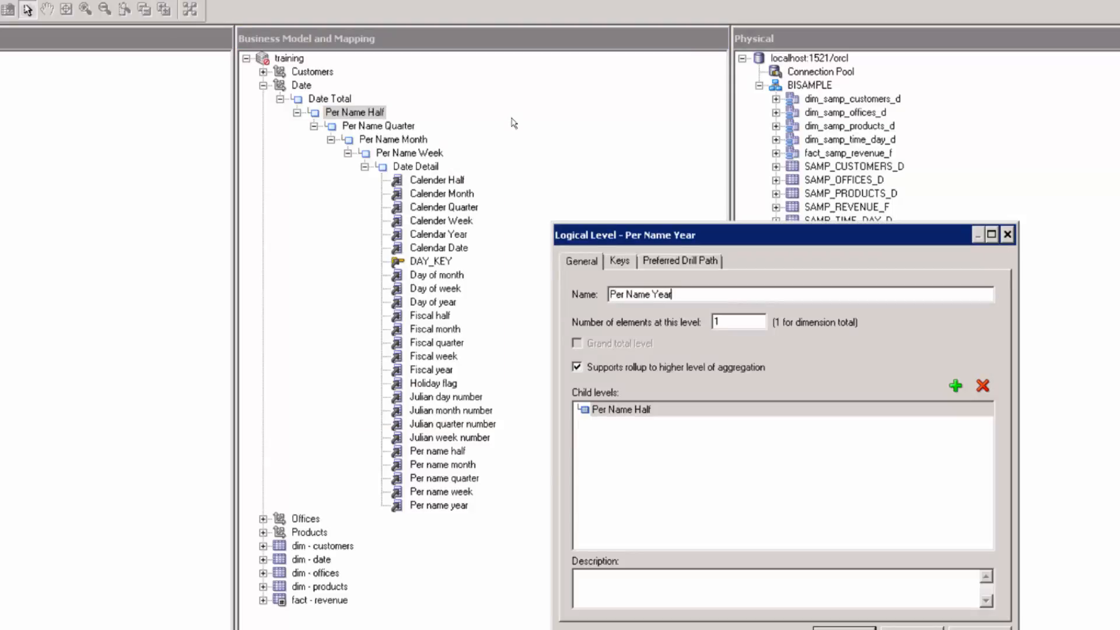
pyautogui.press('Return')
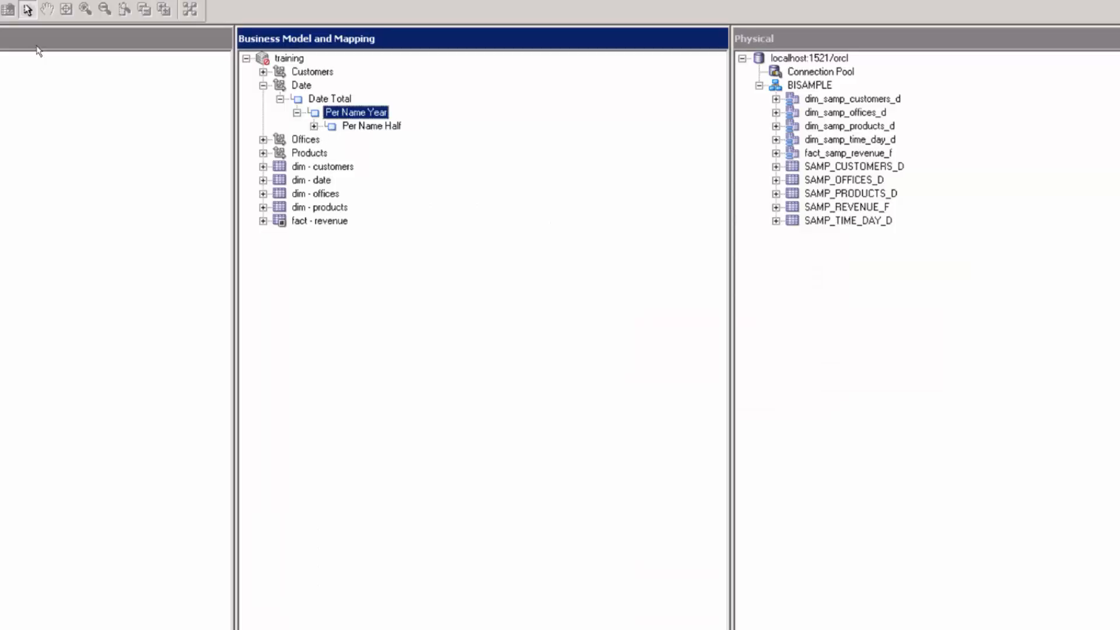
# Move the Per name week and Per name month columns from Date Detail into the Per Name Week and Per Name Month levels
pyautogui.click(314, 126)
pyautogui.click(331, 140)
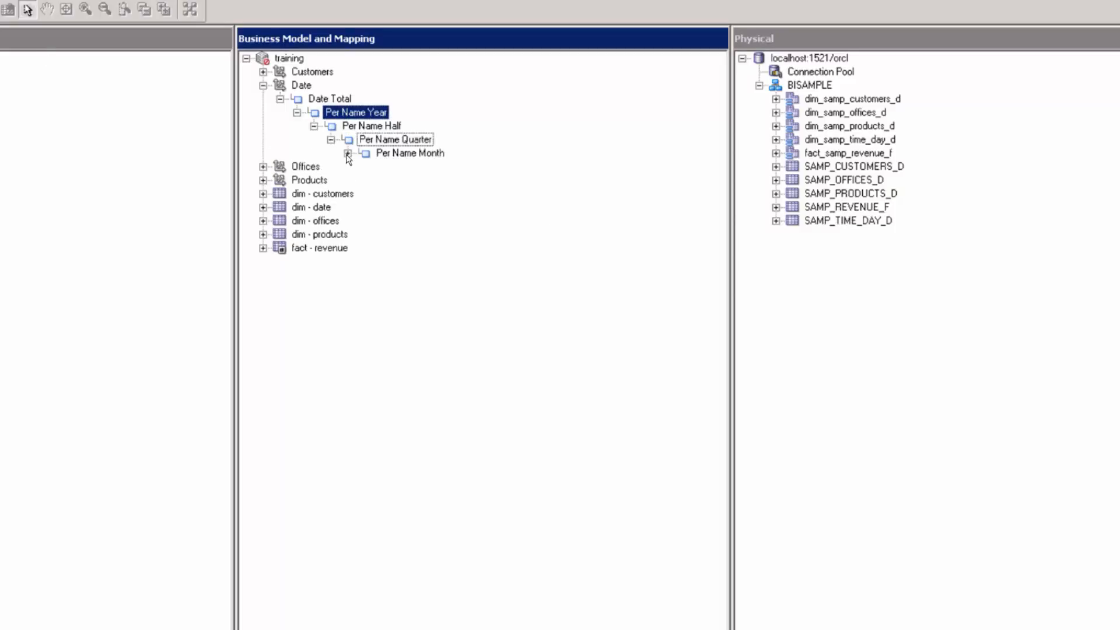
pyautogui.click(348, 153)
pyautogui.click(365, 167)
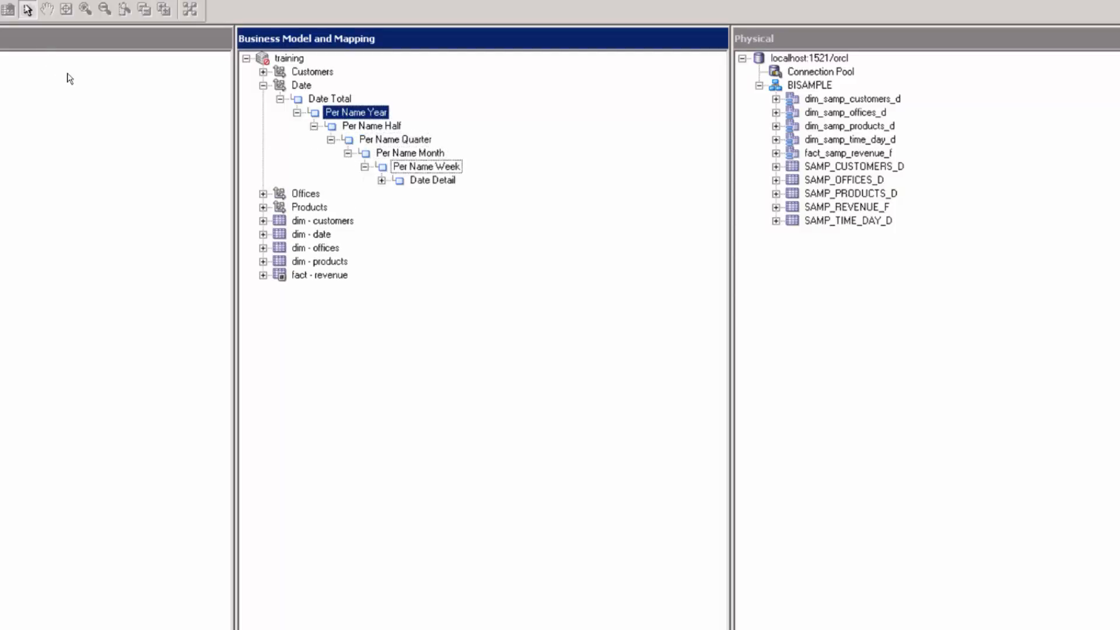
pyautogui.click(381, 181)
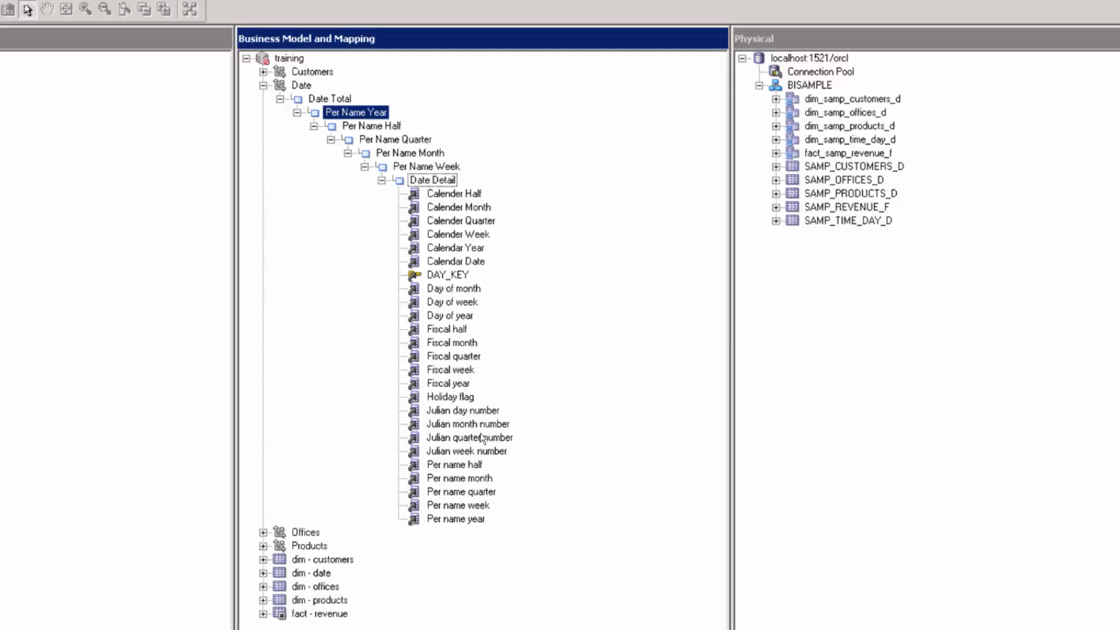
pyautogui.click(458, 468)
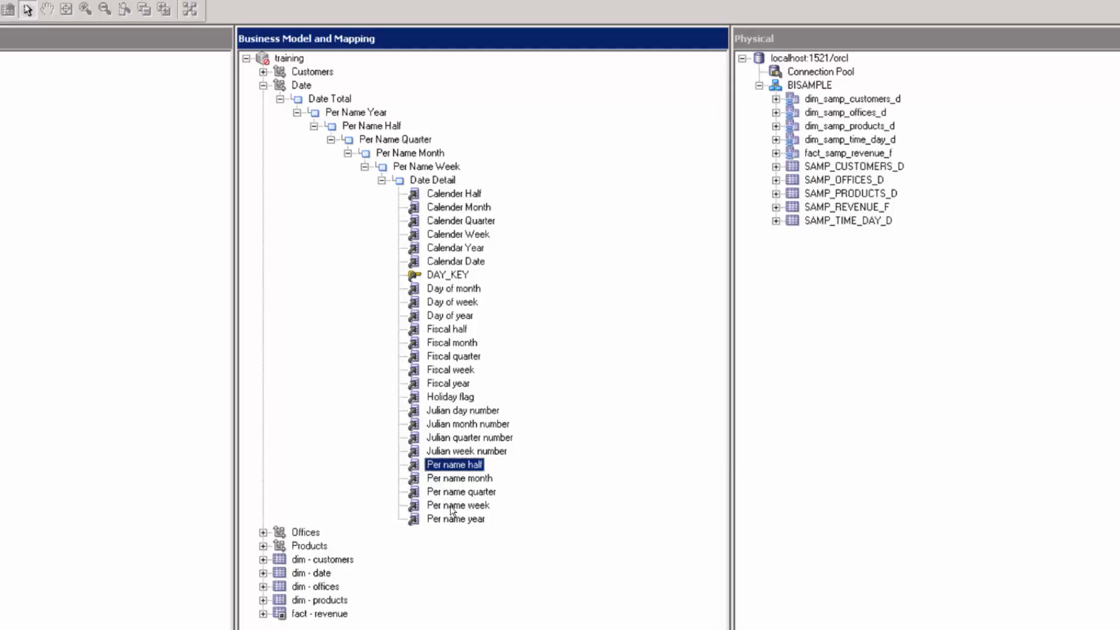
pyautogui.moveTo(454, 506); pyautogui.dragTo(400, 167)
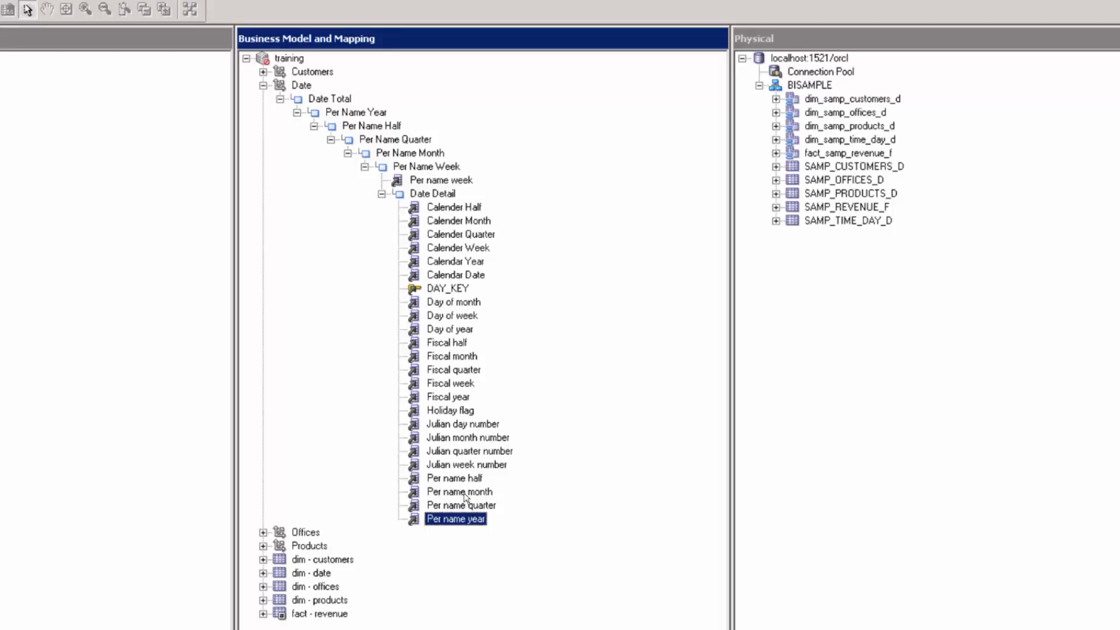
pyautogui.moveTo(465, 496); pyautogui.dragTo(399, 165)
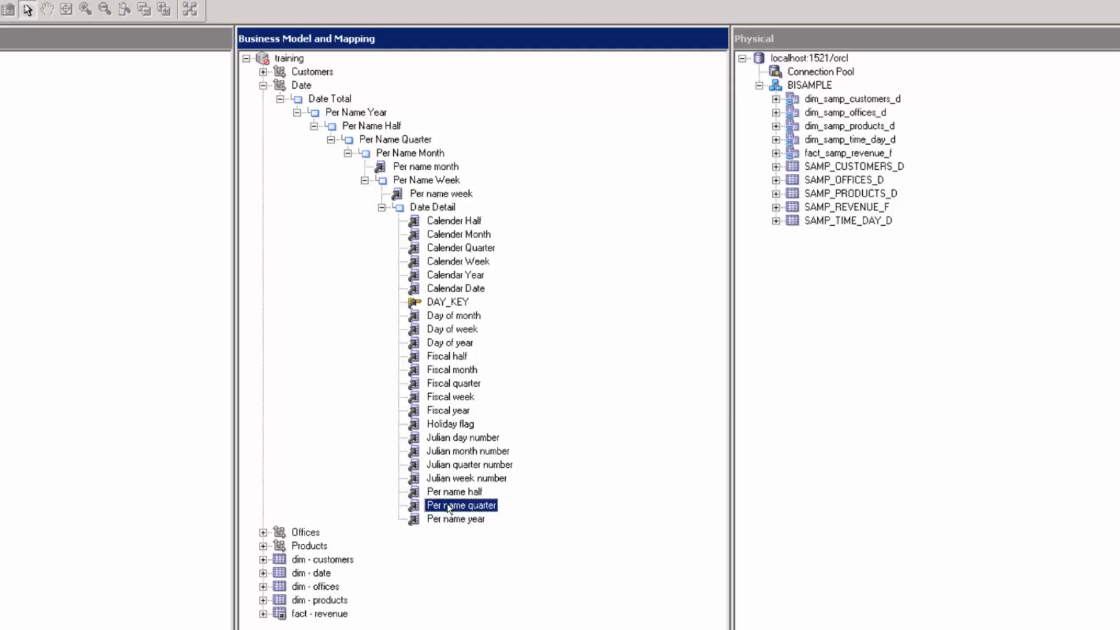
# Move the Per name quarter, Per name half and Per name year columns from Date Detail into their matching levels
pyautogui.moveTo(448, 508); pyautogui.dragTo(396, 145)
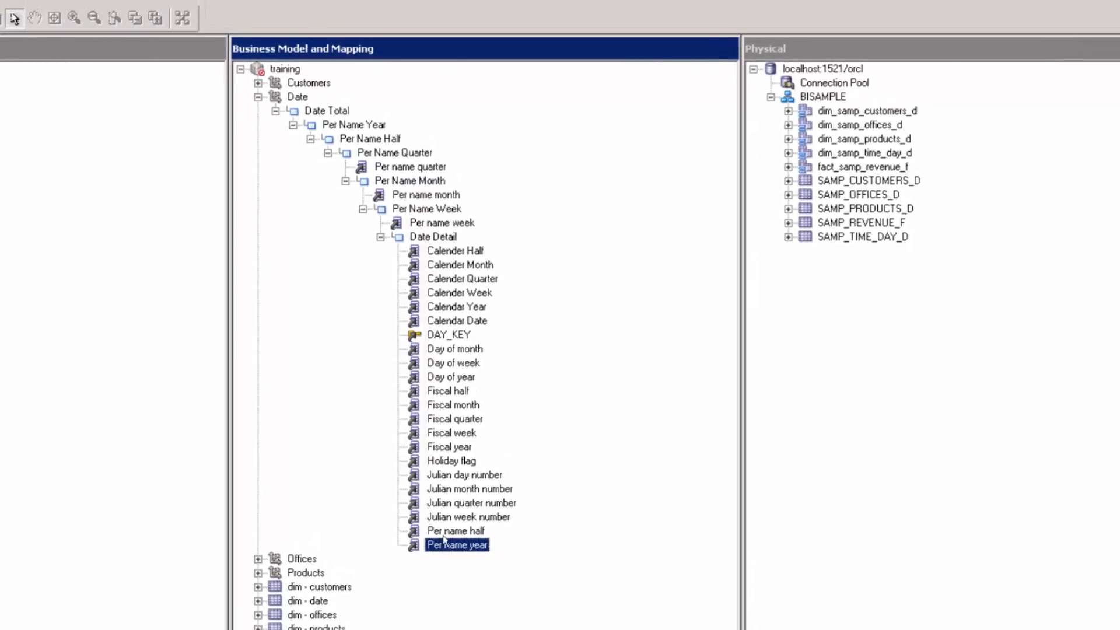
pyautogui.moveTo(448, 532); pyautogui.dragTo(362, 140)
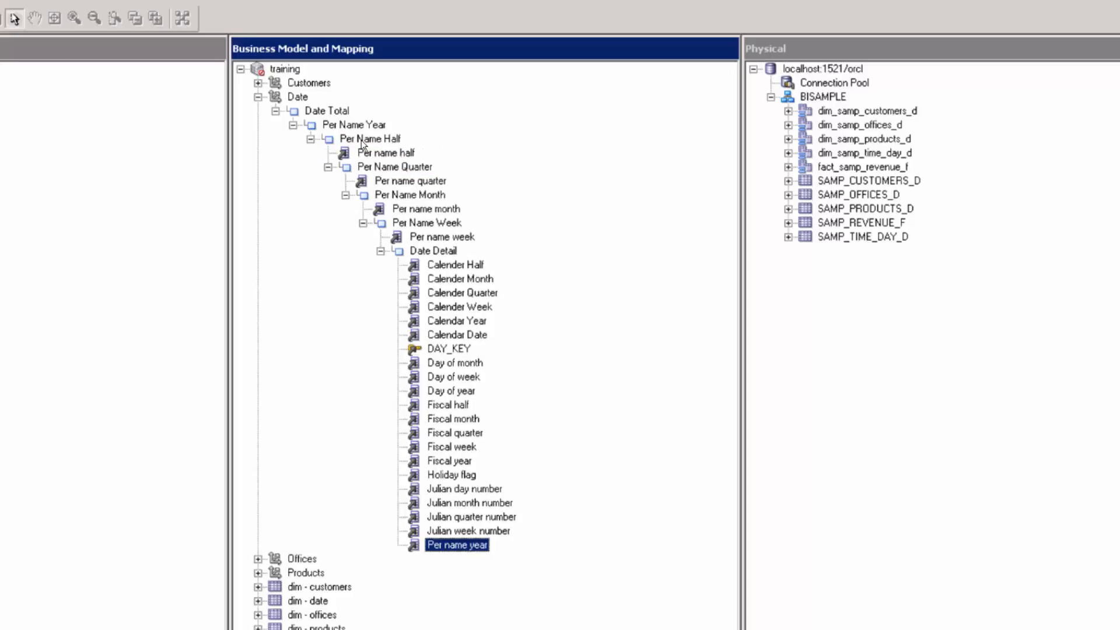
pyautogui.moveTo(444, 550); pyautogui.dragTo(350, 126)
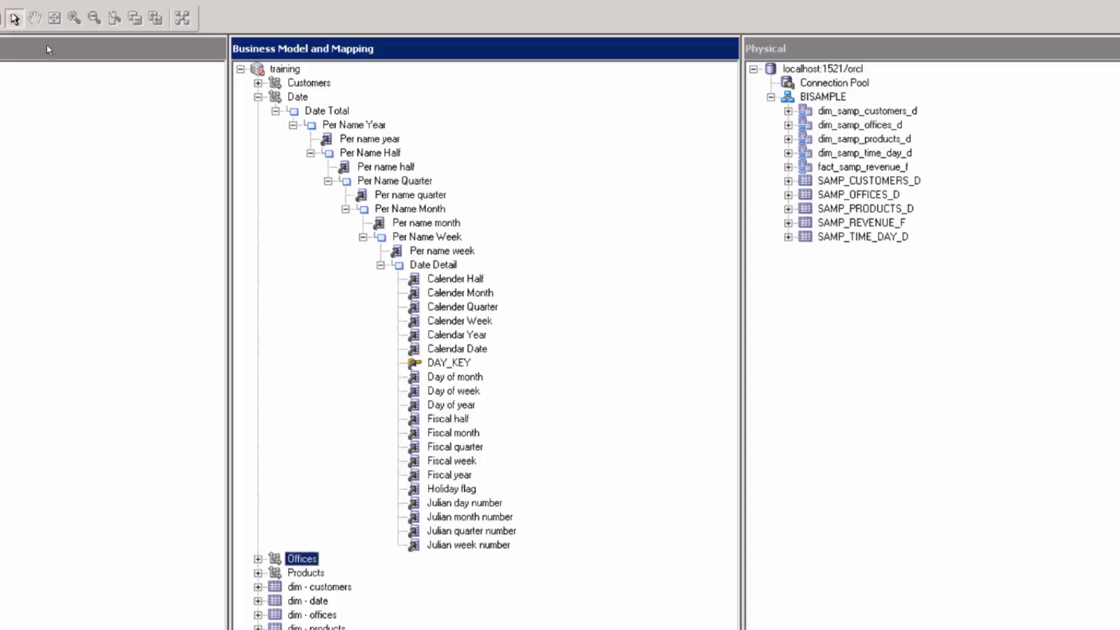
# Add a key named "per name year" to the Per Name Year level
pyautogui.click(344, 125)
pyautogui.doubleClick(345, 125)
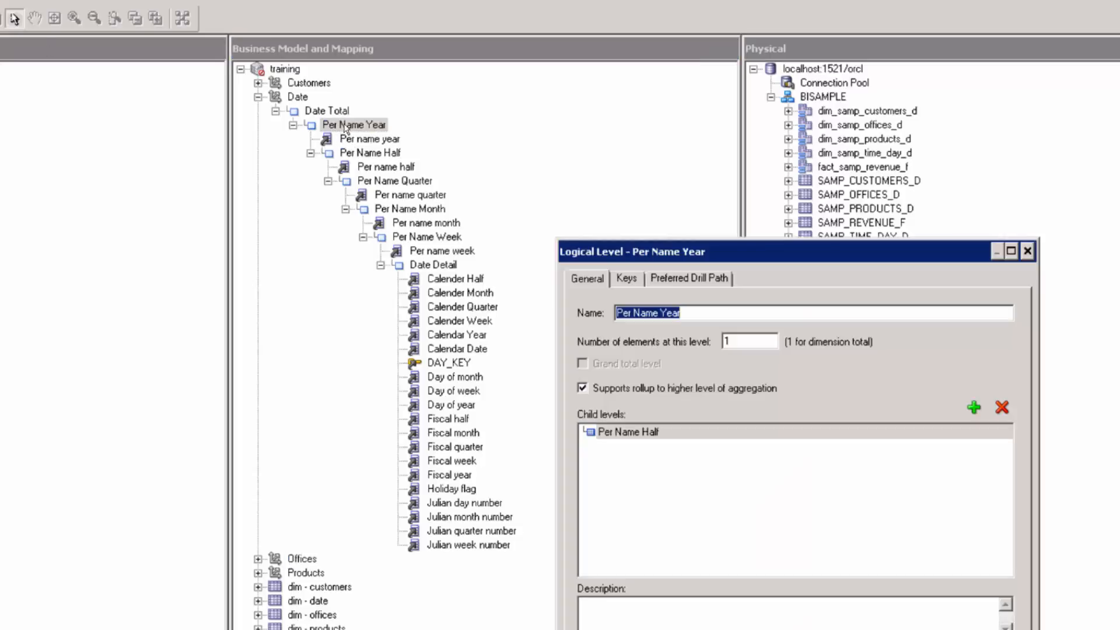
pyautogui.click(626, 278)
pyautogui.click(610, 374)
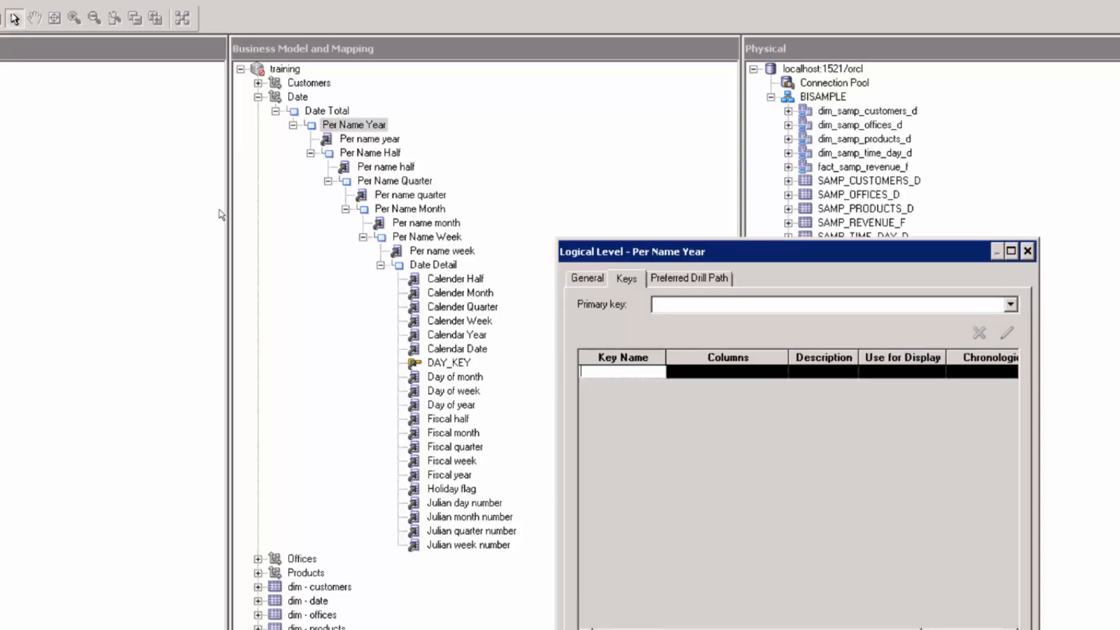
pyautogui.write('per name year')
pyautogui.press('Return')
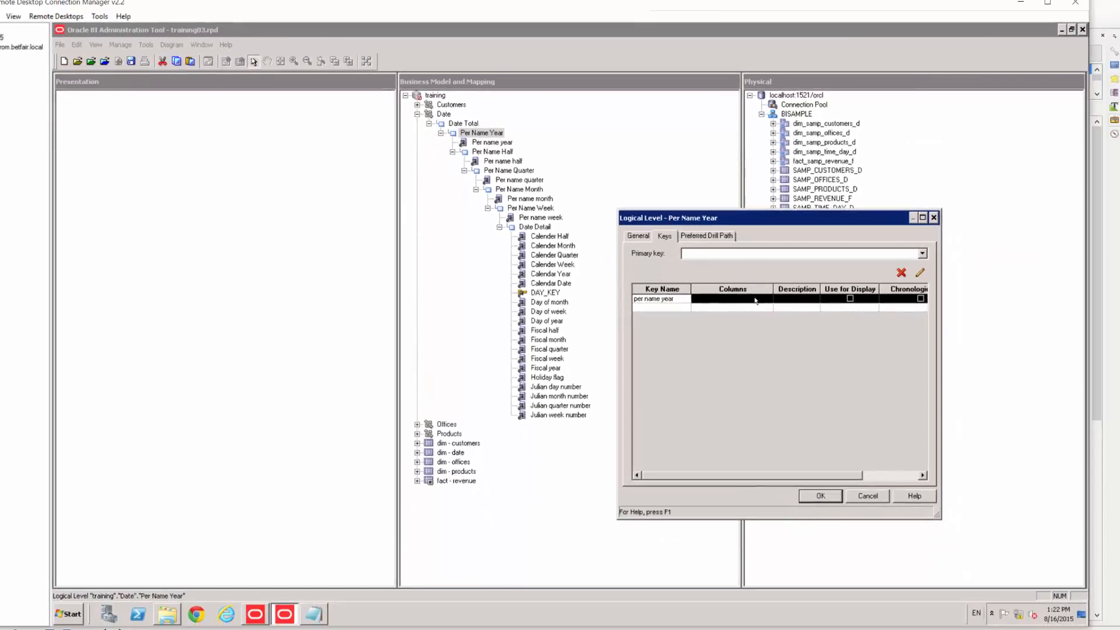
# Assign the Per name year column to the Per Name Year level's new key
pyautogui.click(778, 372)
pyautogui.click(768, 299)
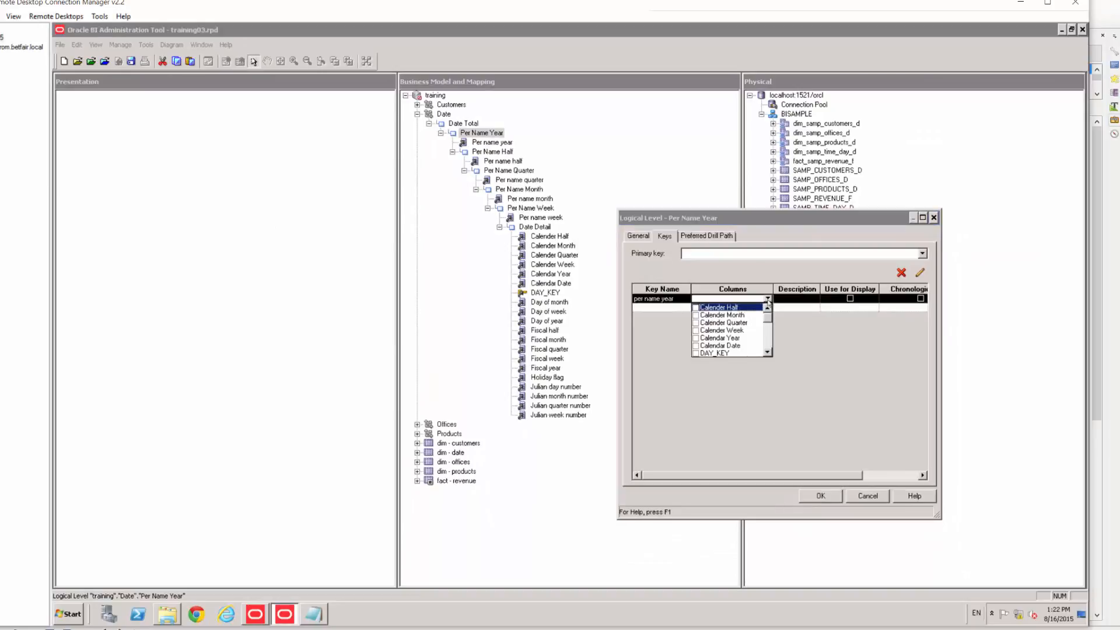
pyautogui.click(767, 352)
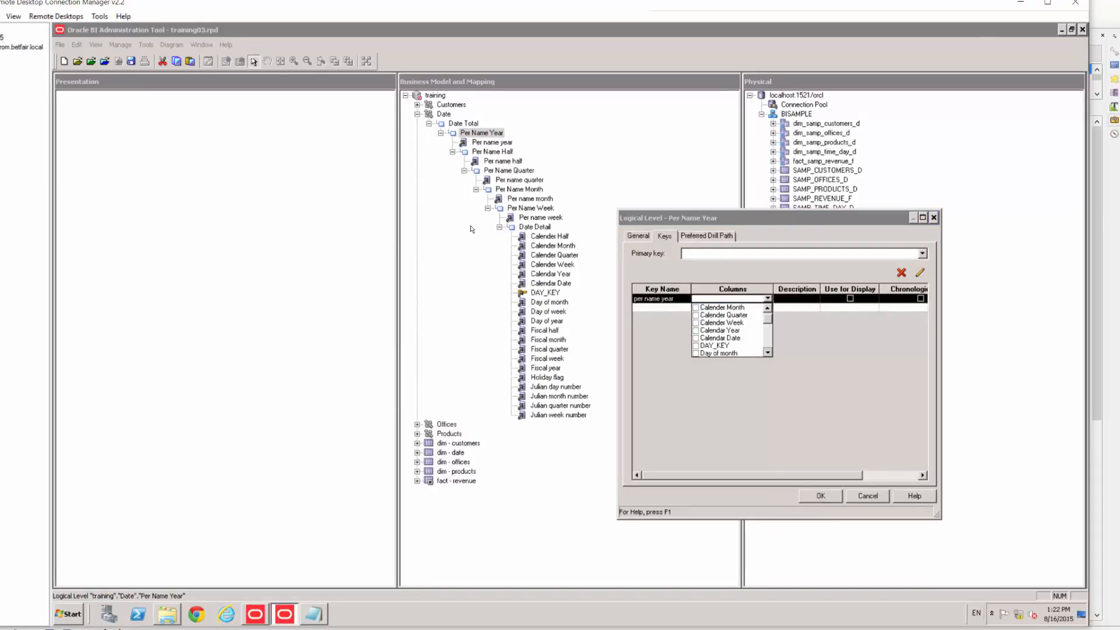
pyautogui.click(768, 353)
pyautogui.click(768, 352)
pyautogui.click(768, 352)
pyautogui.click(768, 353)
pyautogui.click(768, 352)
pyautogui.click(768, 353)
pyautogui.click(768, 352)
pyautogui.click(768, 352)
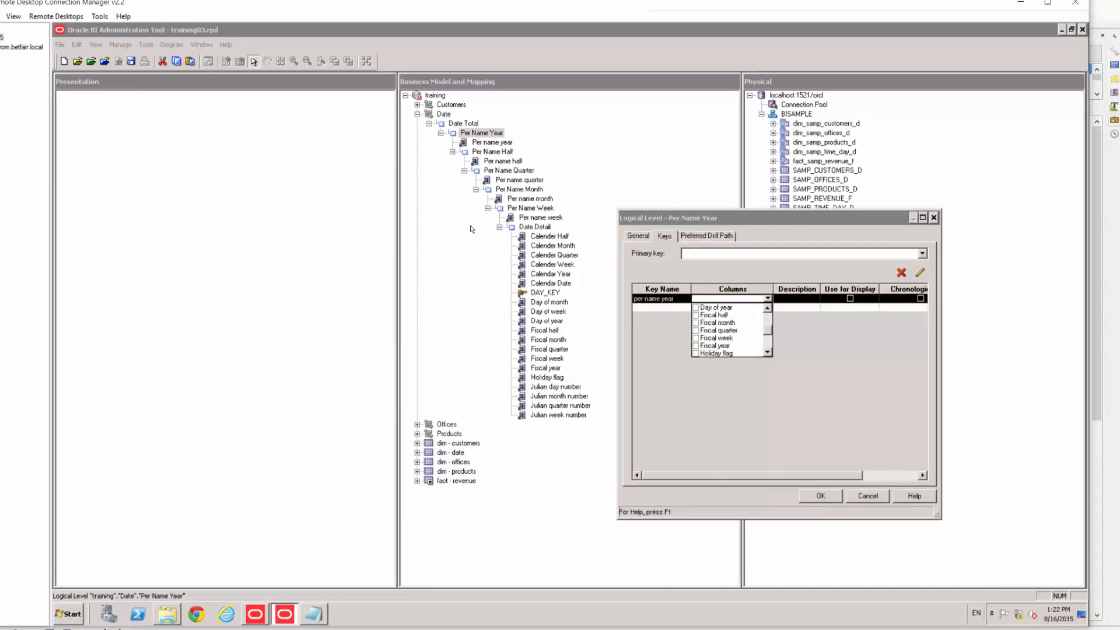
pyautogui.click(767, 352)
pyautogui.click(768, 352)
pyautogui.click(768, 352)
pyautogui.click(768, 352)
pyautogui.click(768, 352)
pyautogui.click(767, 352)
pyautogui.click(768, 352)
pyautogui.click(767, 352)
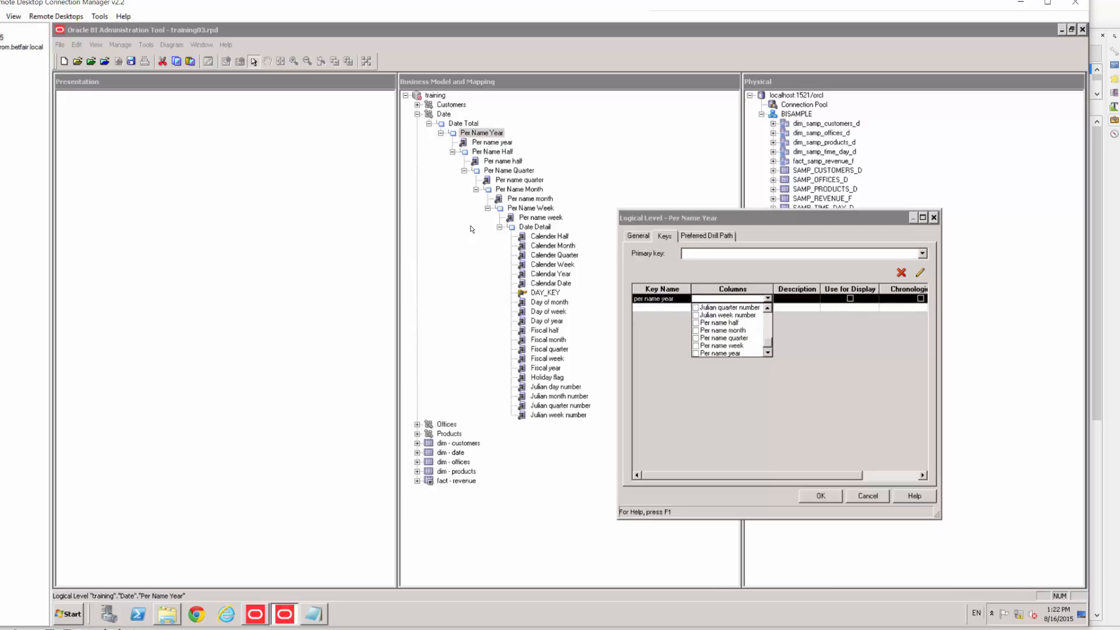
pyautogui.click(696, 353)
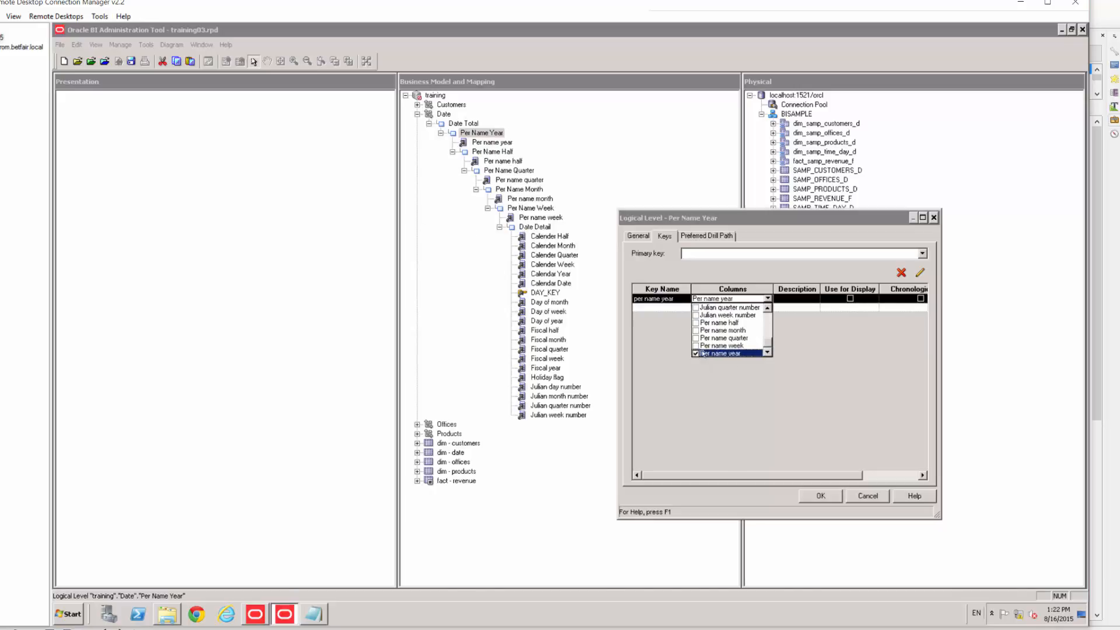
pyautogui.click(825, 323)
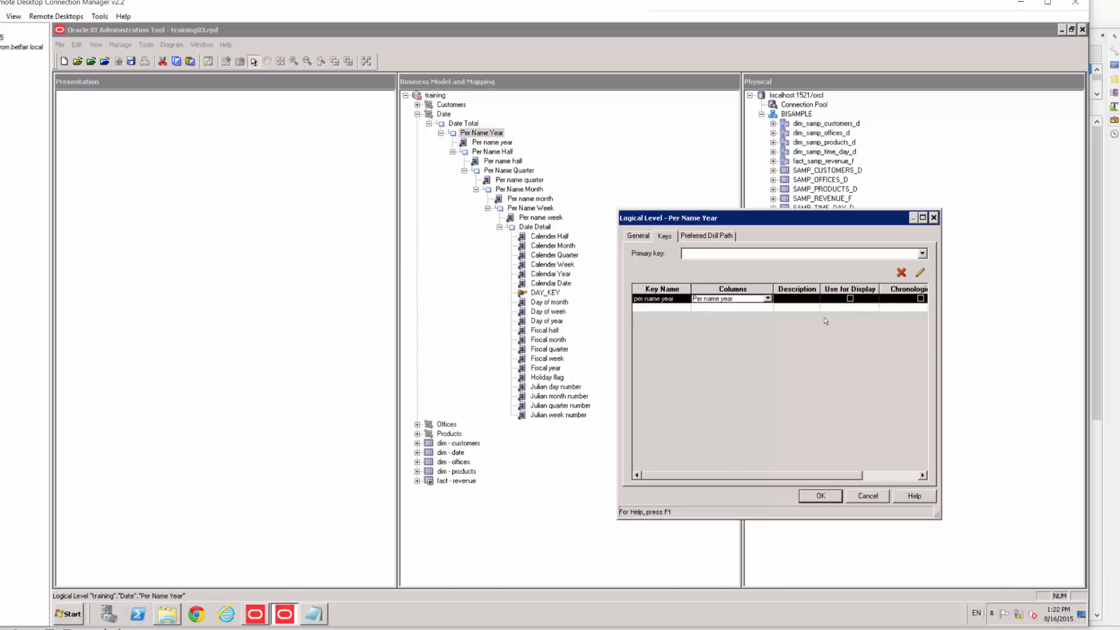
# Enable Use for Display and Chronological Key for the Per Name Year level's key and save the level
pyautogui.click(850, 299)
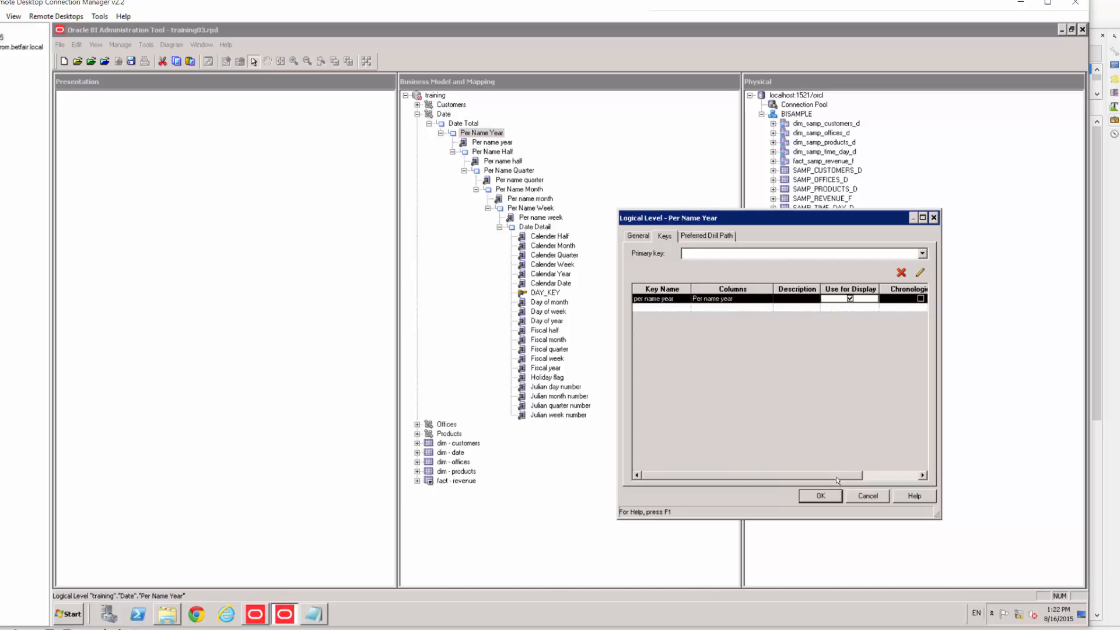
pyautogui.moveTo(837, 476); pyautogui.dragTo(882, 459)
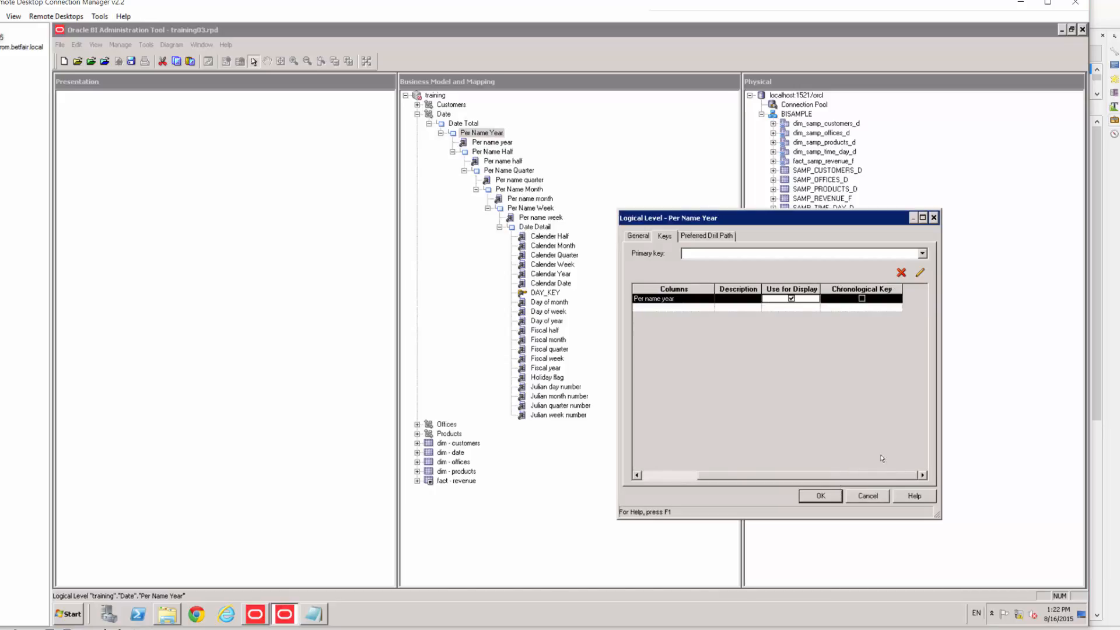
pyautogui.click(861, 298)
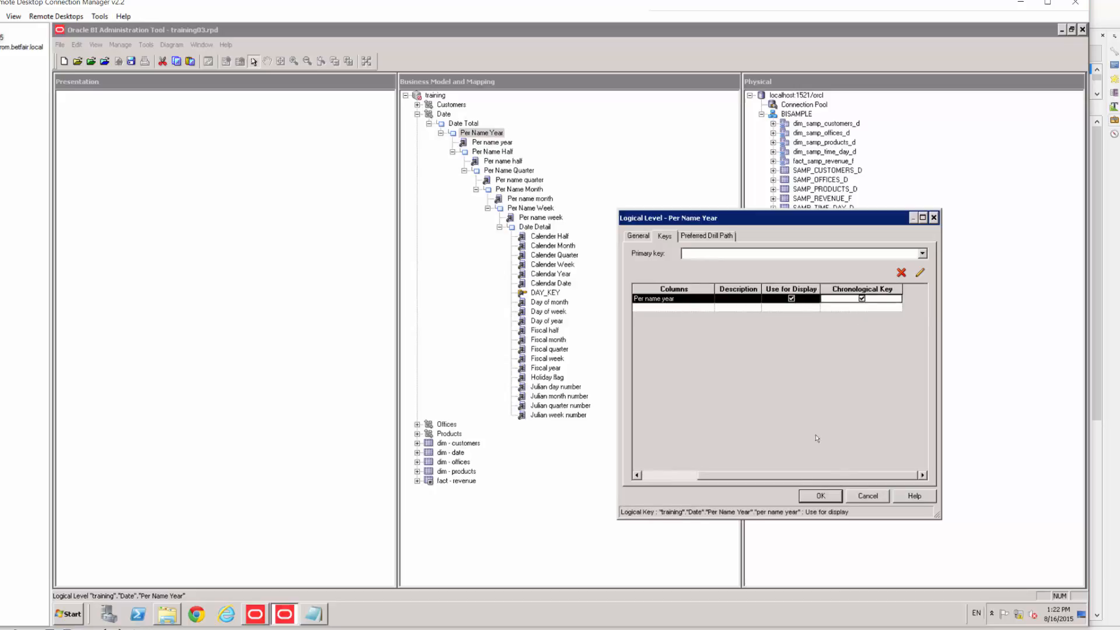
pyautogui.click(809, 496)
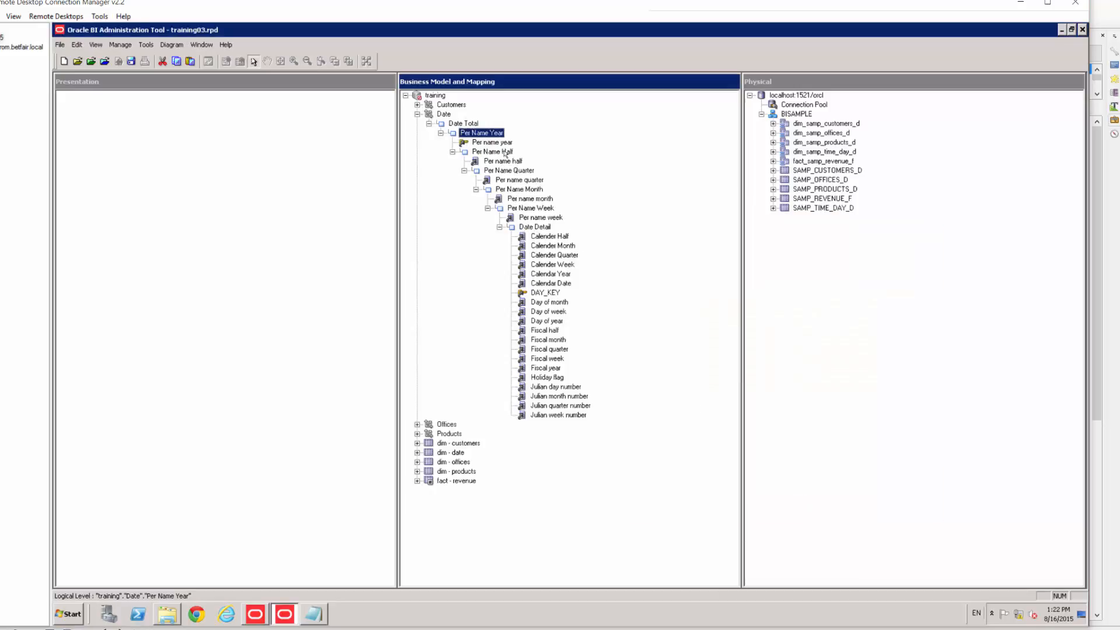
# Add a key named "per name half" to the Per Name Half level and open its column choices
pyautogui.doubleClick(380, 133)
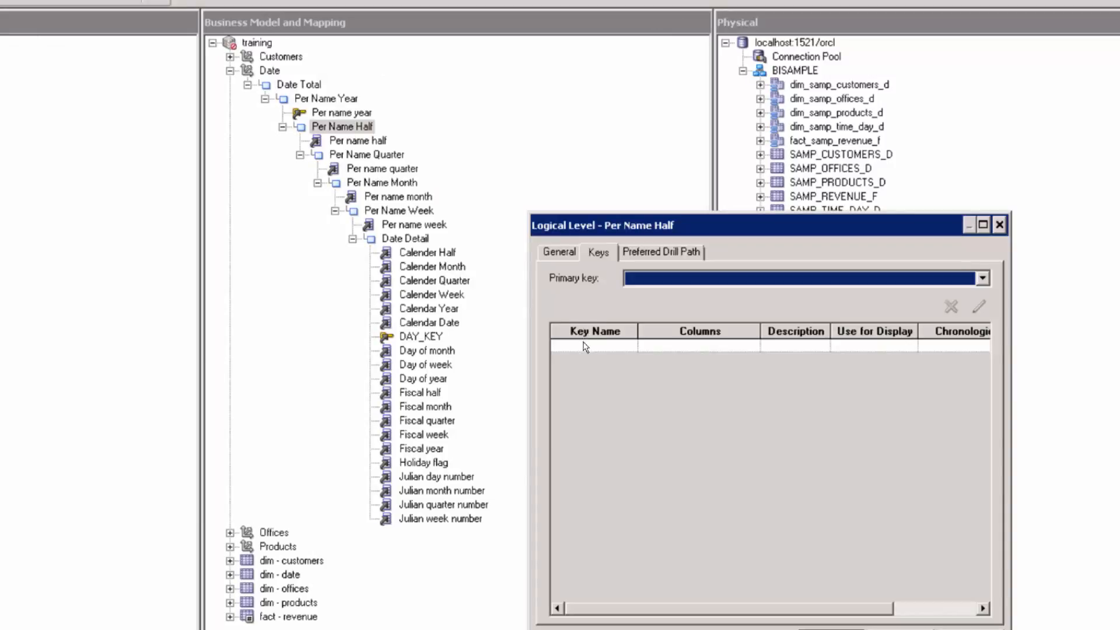
pyautogui.click(585, 347)
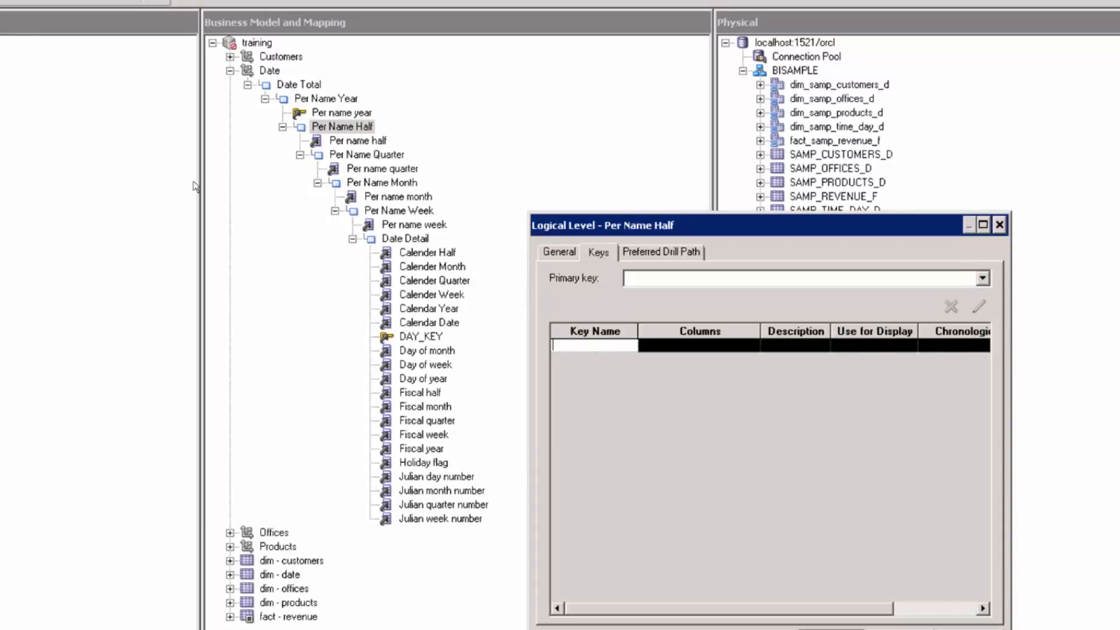
pyautogui.write('per name half')
pyautogui.click(684, 350)
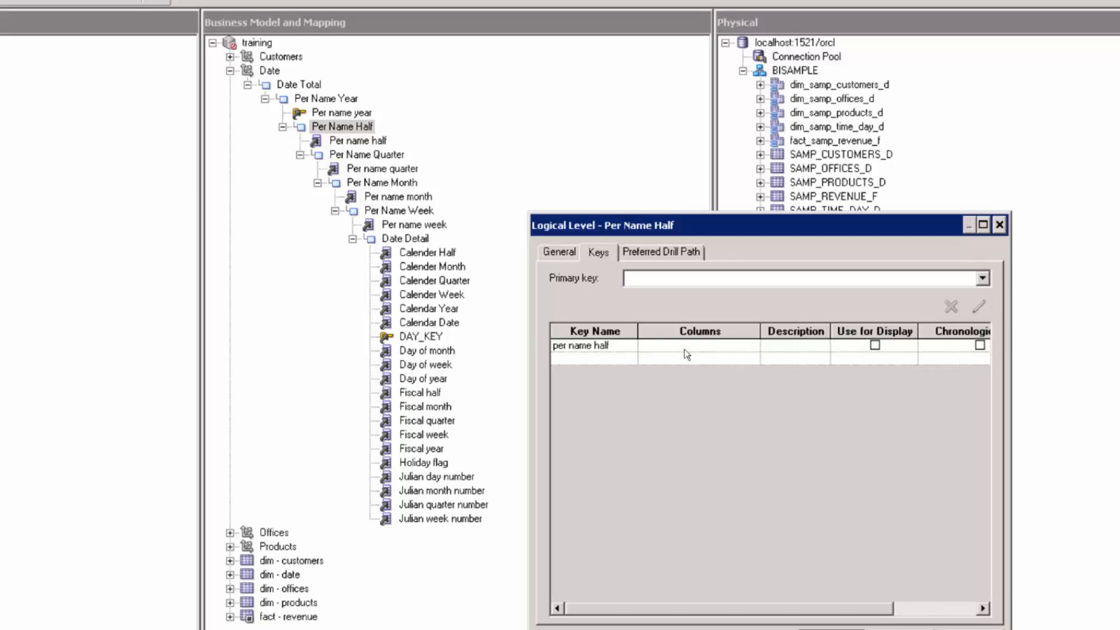
pyautogui.click(737, 359)
pyautogui.click(743, 345)
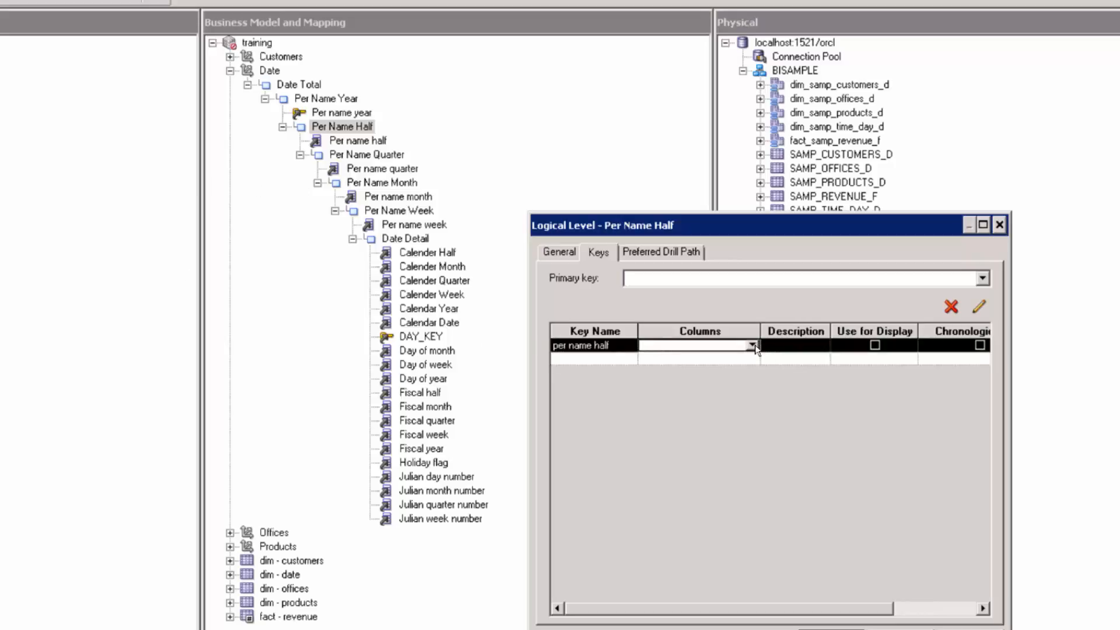
pyautogui.click(753, 345)
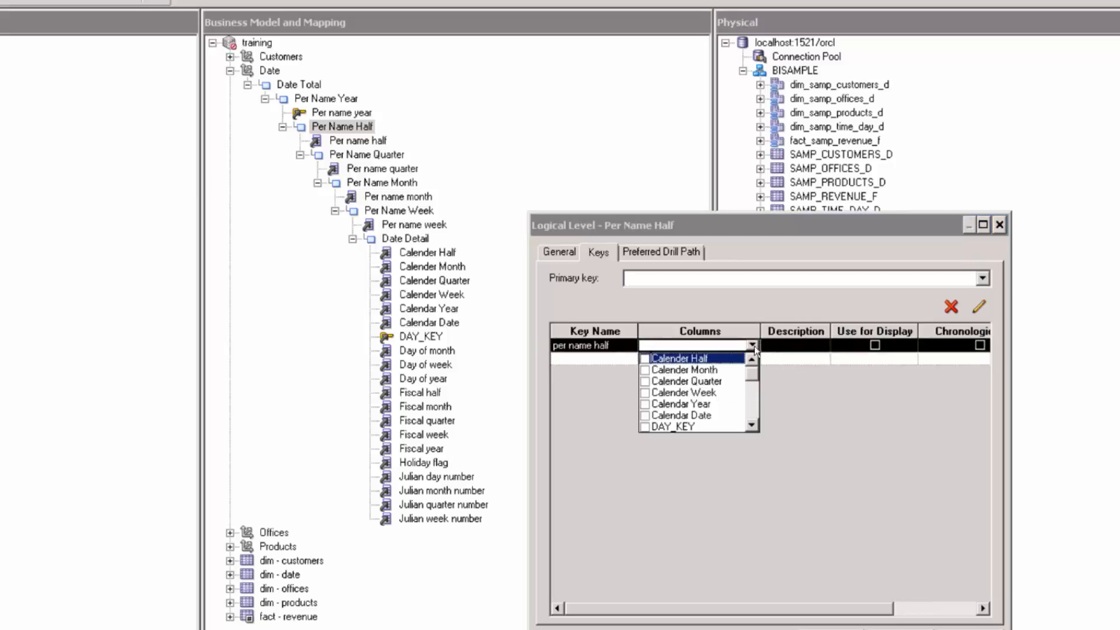
pyautogui.click(753, 426)
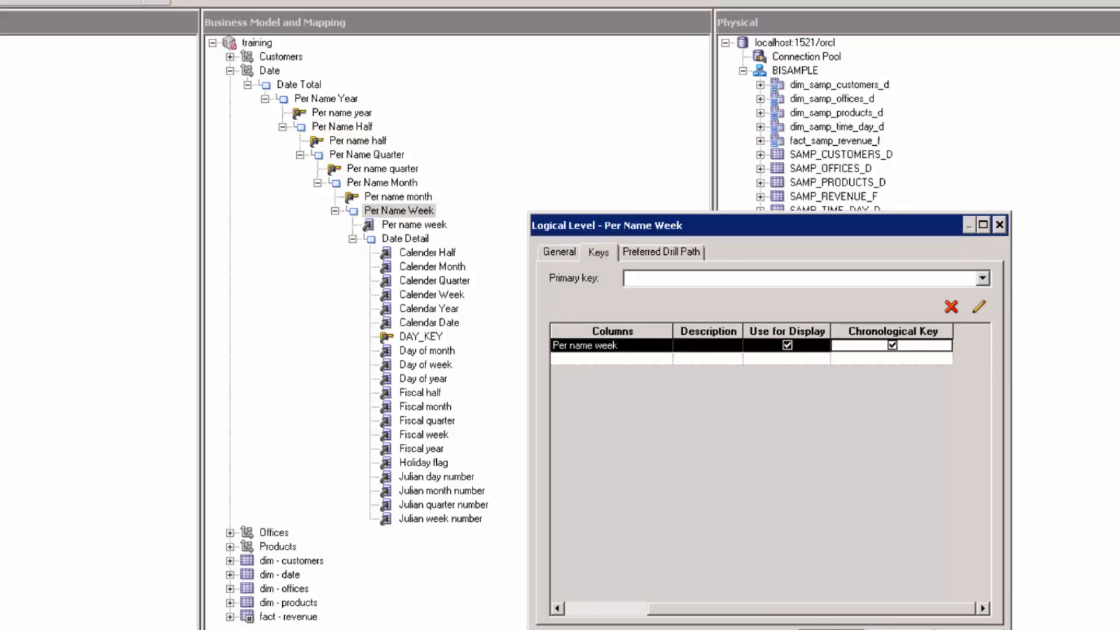
# Save the Per Name Week level with its Per name week display and chronological key
pyautogui.click(828, 625)
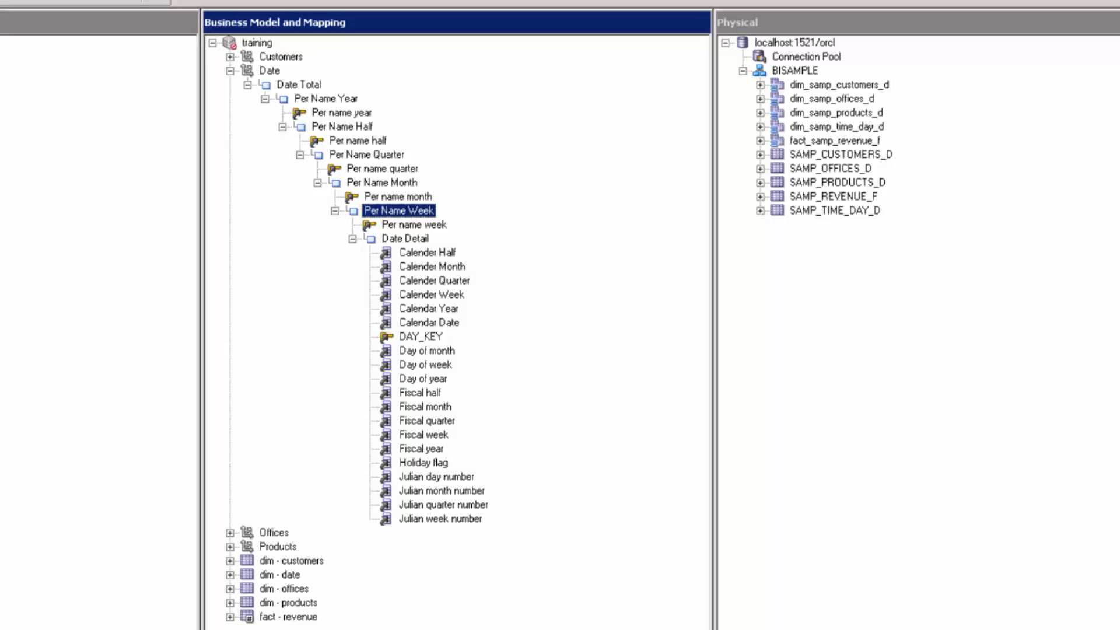
pyautogui.press('Down')
pyautogui.press('Down')
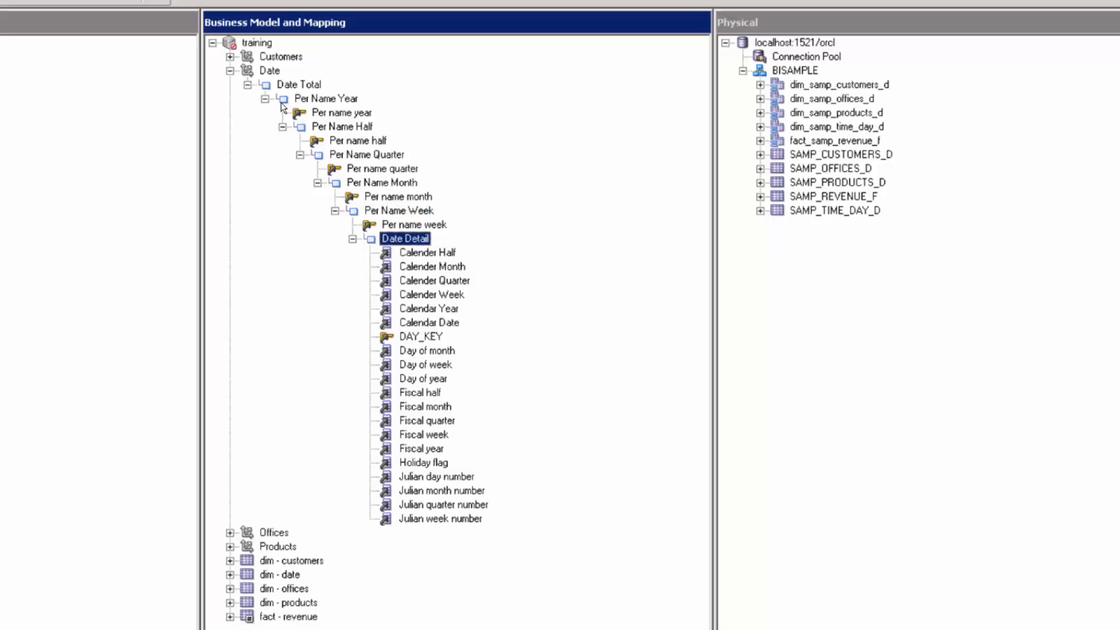
# Add the existing Date Detail level as a shared child level of Date Total
pyautogui.click(293, 86)
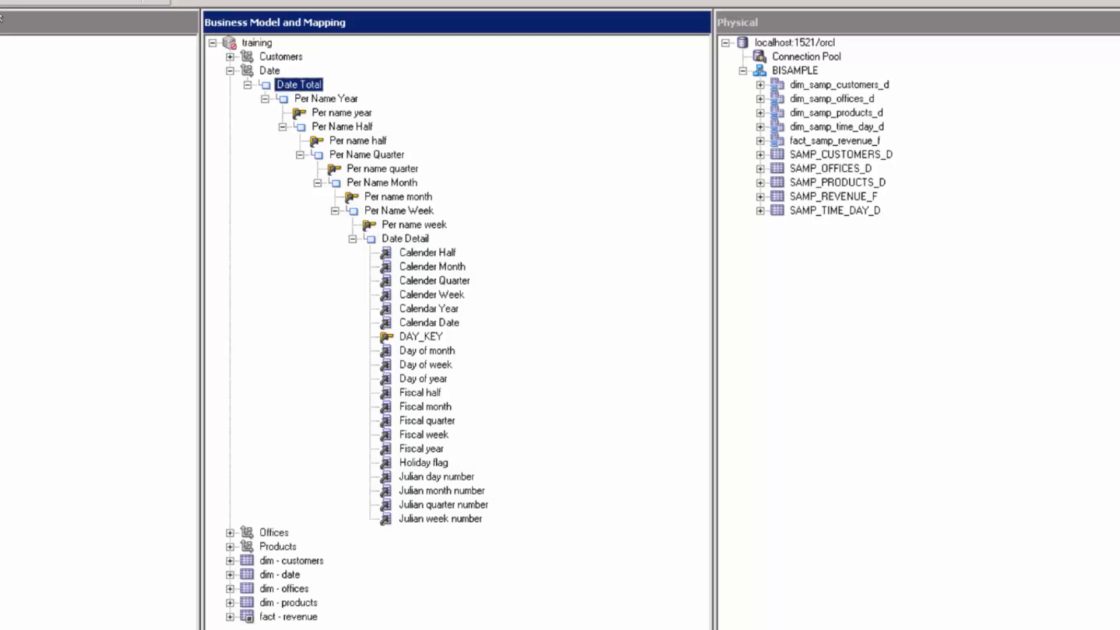
pyautogui.rightClick(288, 86)
pyautogui.moveTo(322, 96)
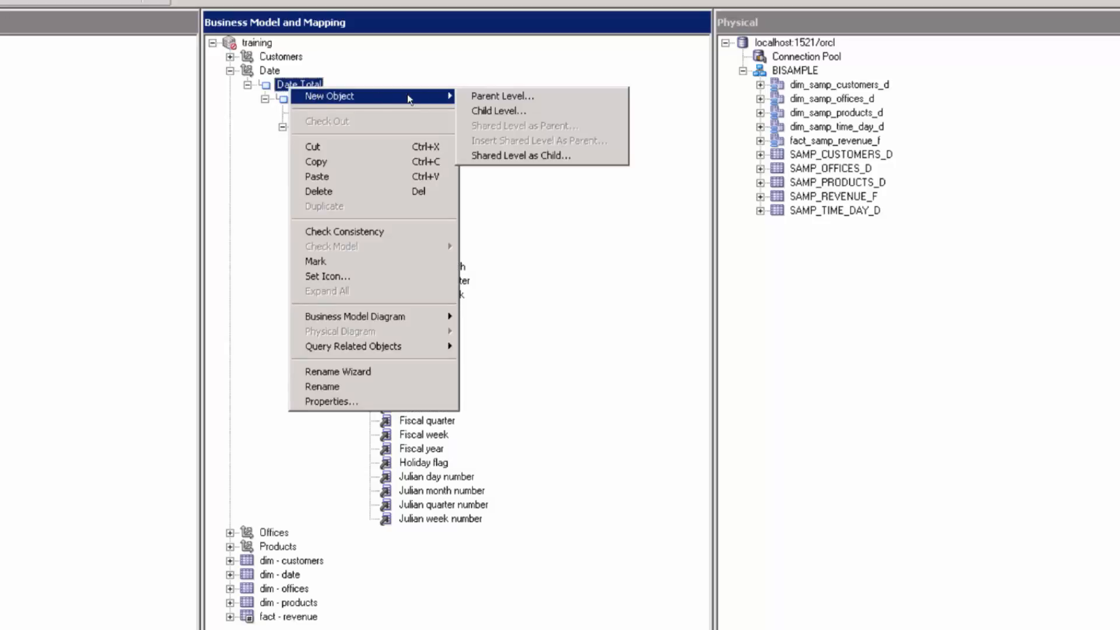
pyautogui.click(516, 158)
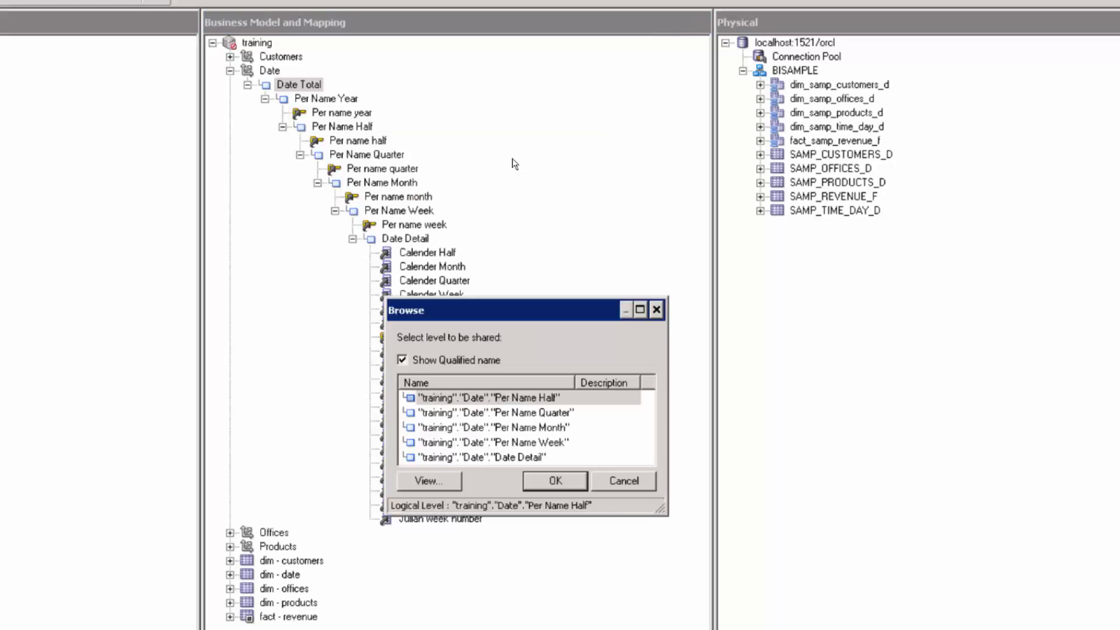
pyautogui.click(535, 457)
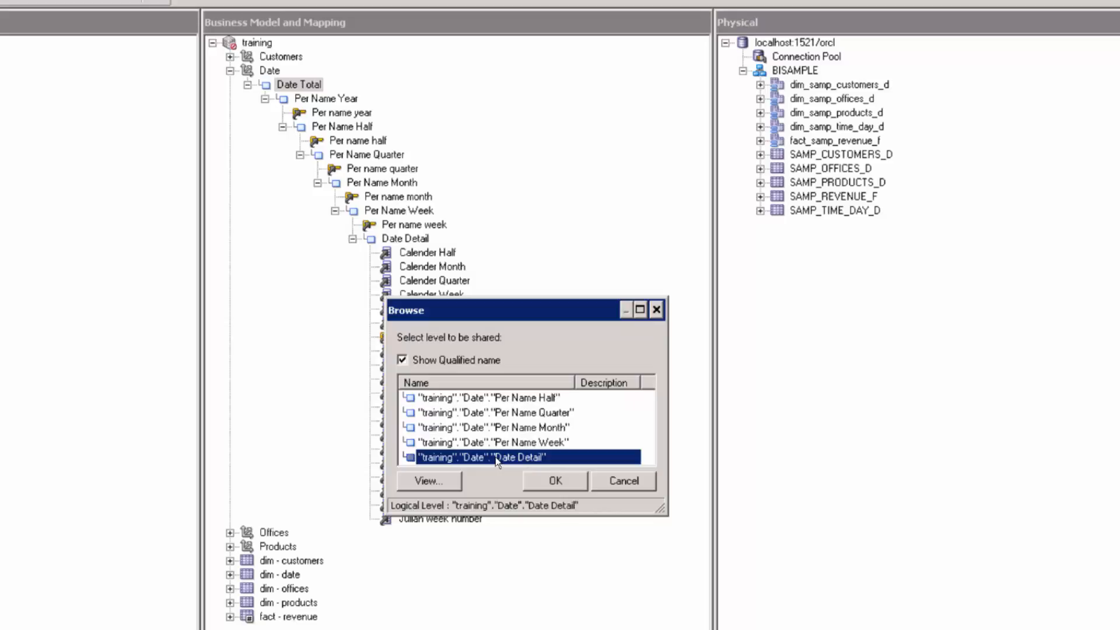
pyautogui.click(545, 478)
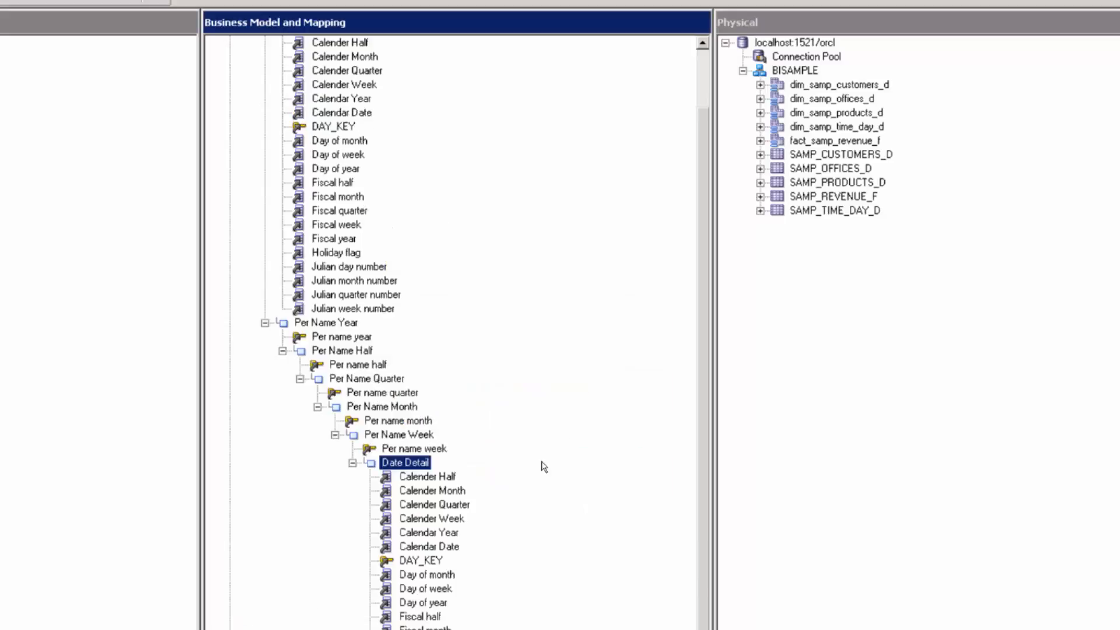
# Create a parent level named "Fiscal Week" above the shared Date Detail level directly under Date Total
pyautogui.scroll(2, 541, 460)
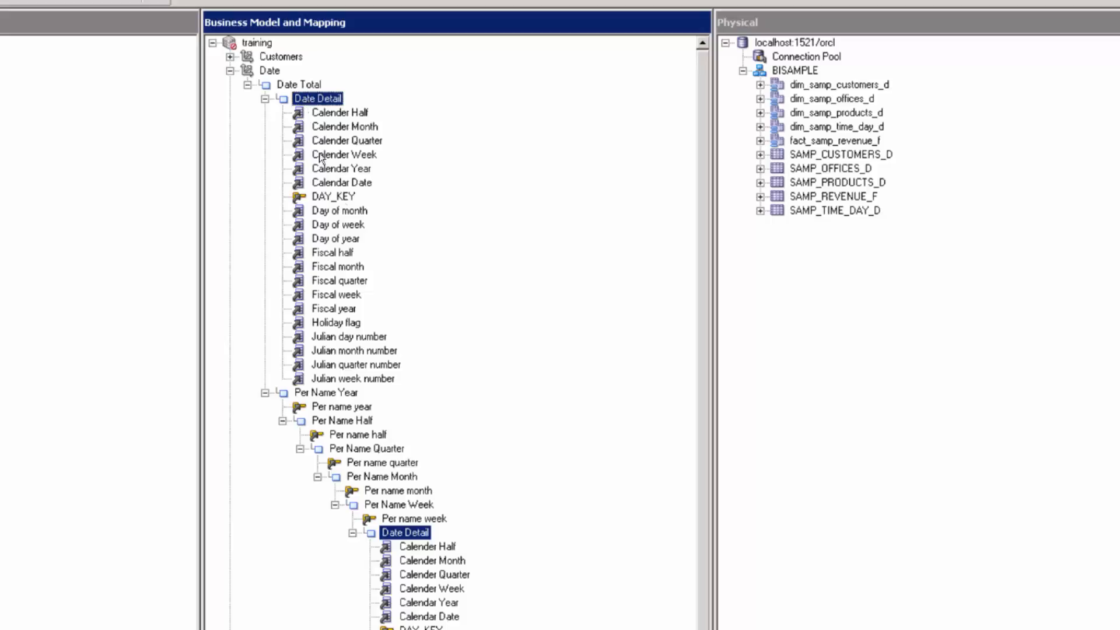
pyautogui.scroll(-2, 488, 575)
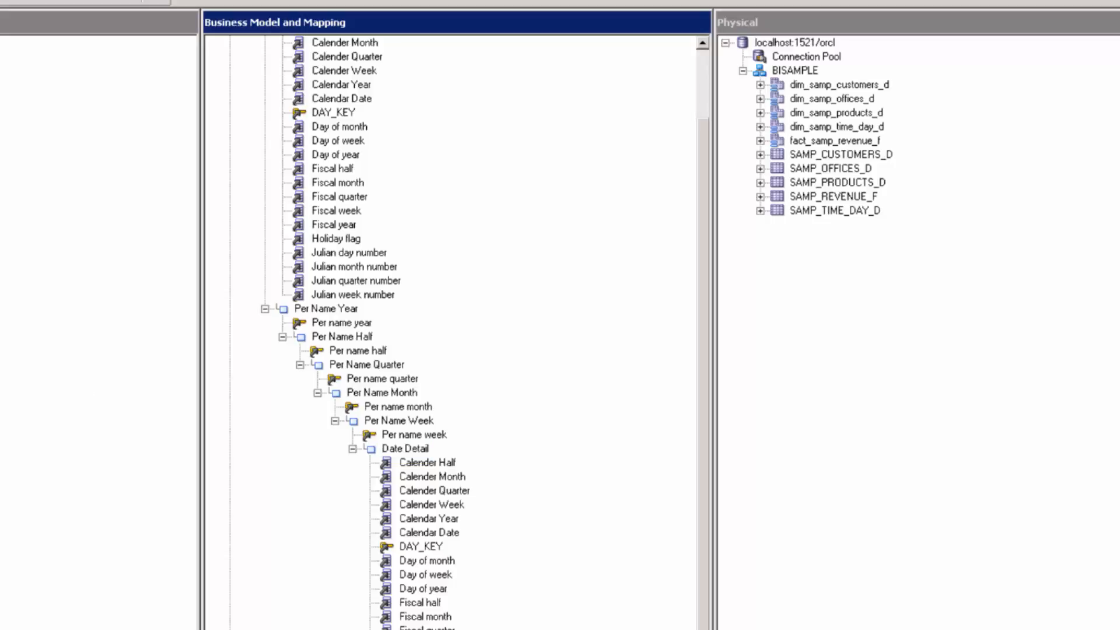
pyautogui.scroll(2, 284, 206)
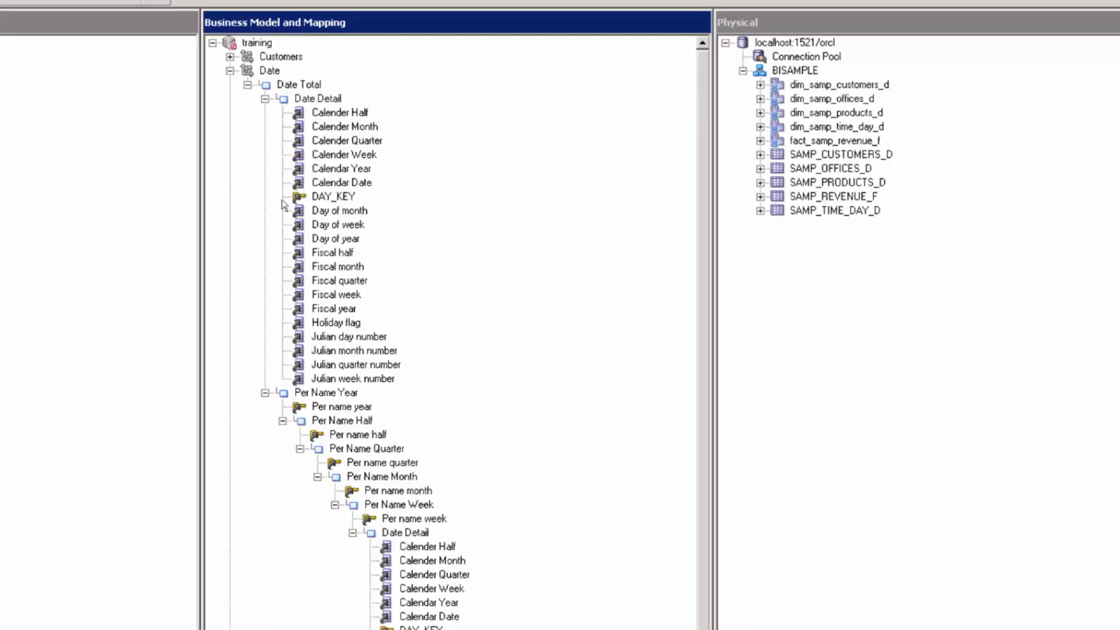
pyautogui.click(318, 99)
pyautogui.rightClick(318, 99)
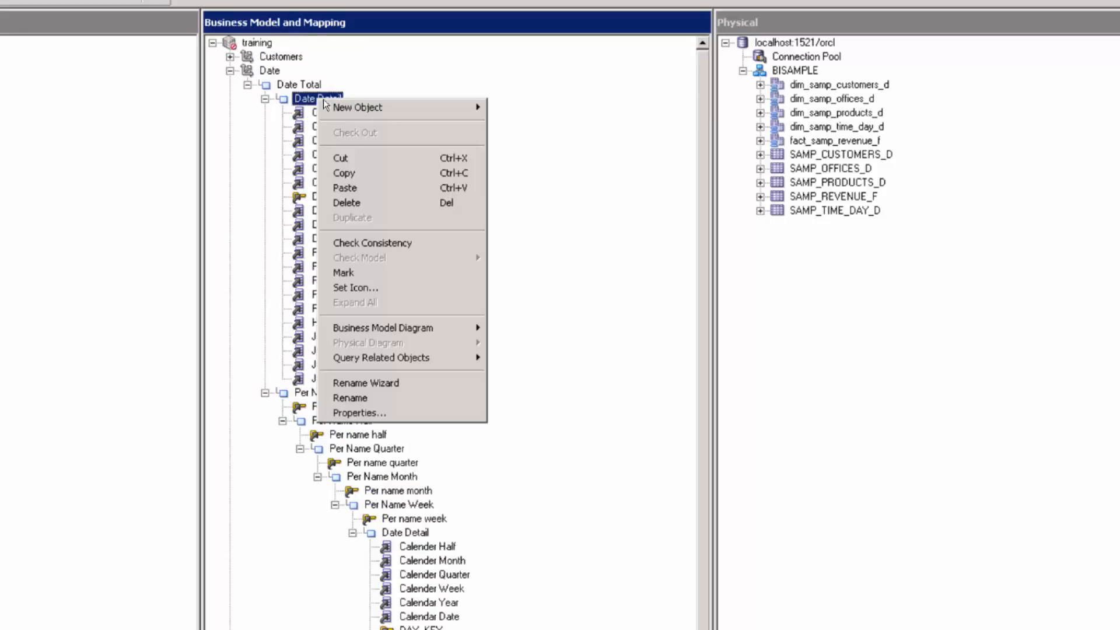
pyautogui.moveTo(376, 108)
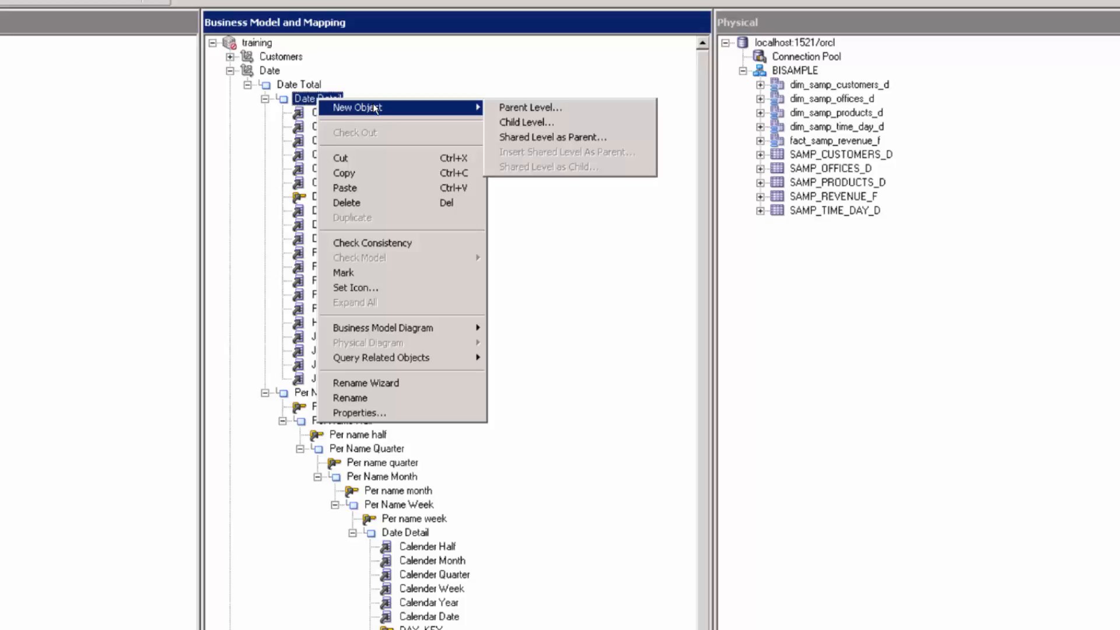
pyautogui.click(507, 110)
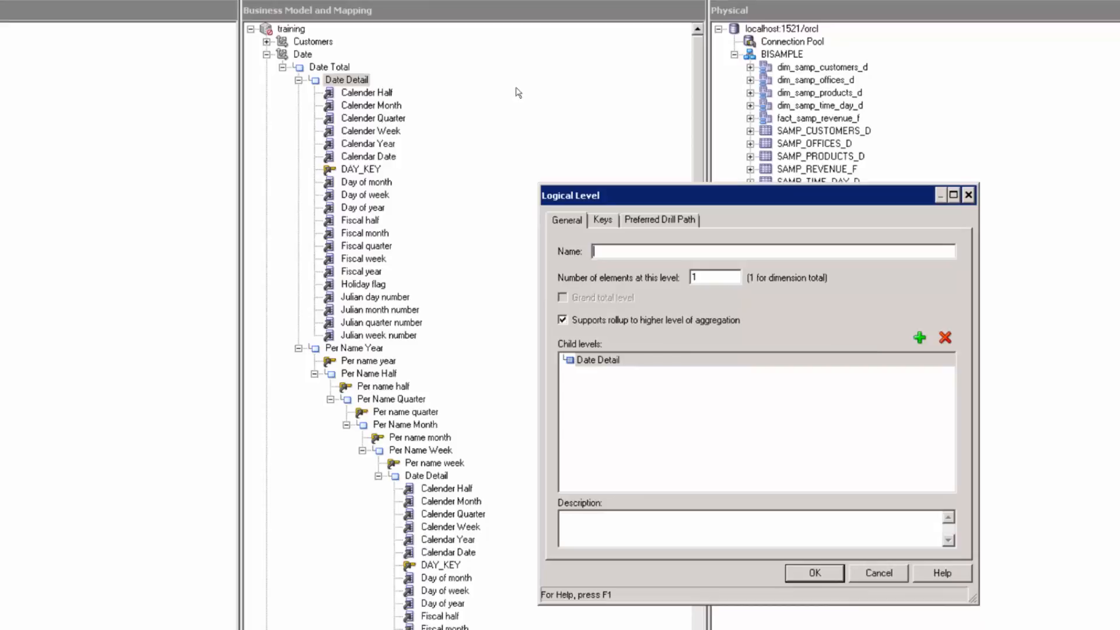
pyautogui.write('Fiscal')
pyautogui.press('BackSpace')
pyautogui.write('l Week')
pyautogui.press('Return')
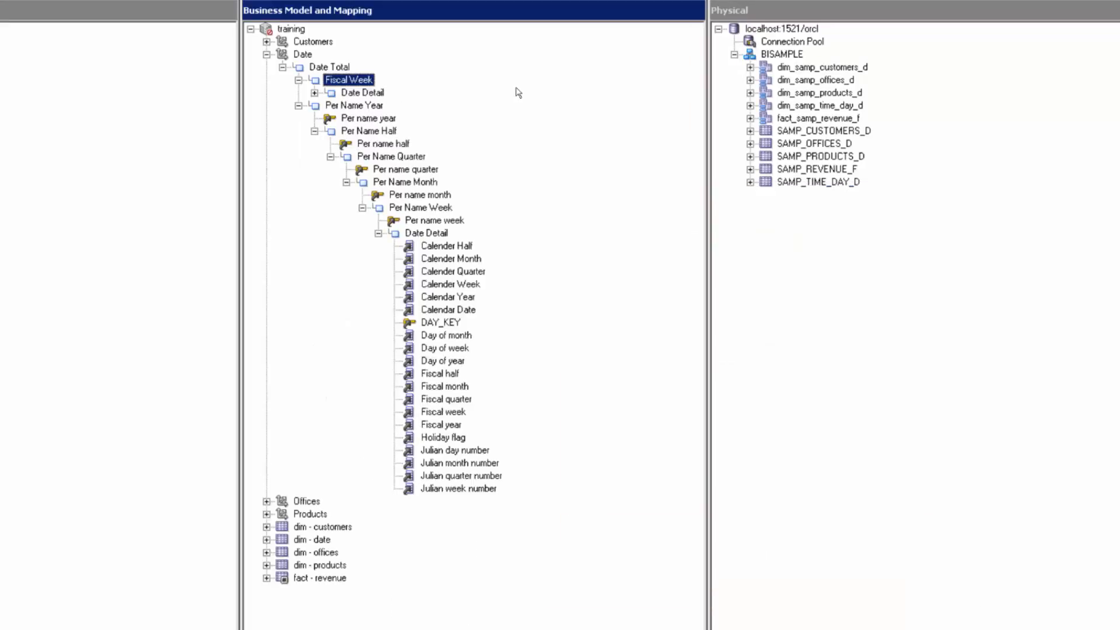
# Expand Date Detail under Fiscal Week and start adding a parent level above Fiscal Week
pyautogui.click(315, 93)
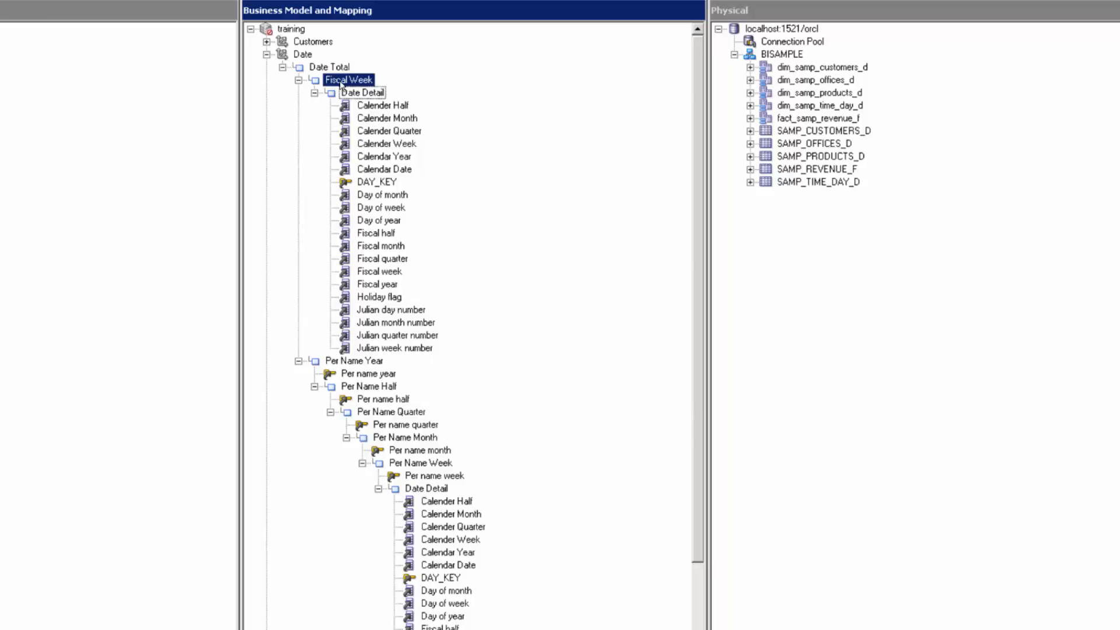
pyautogui.click(385, 248)
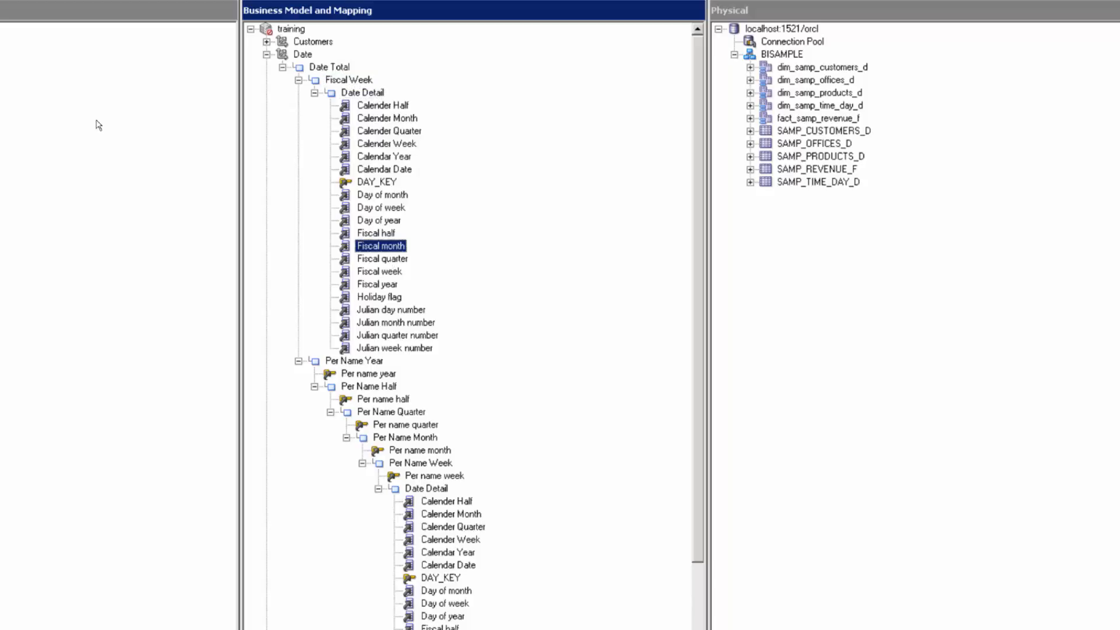
pyautogui.click(348, 80)
pyautogui.rightClick(341, 82)
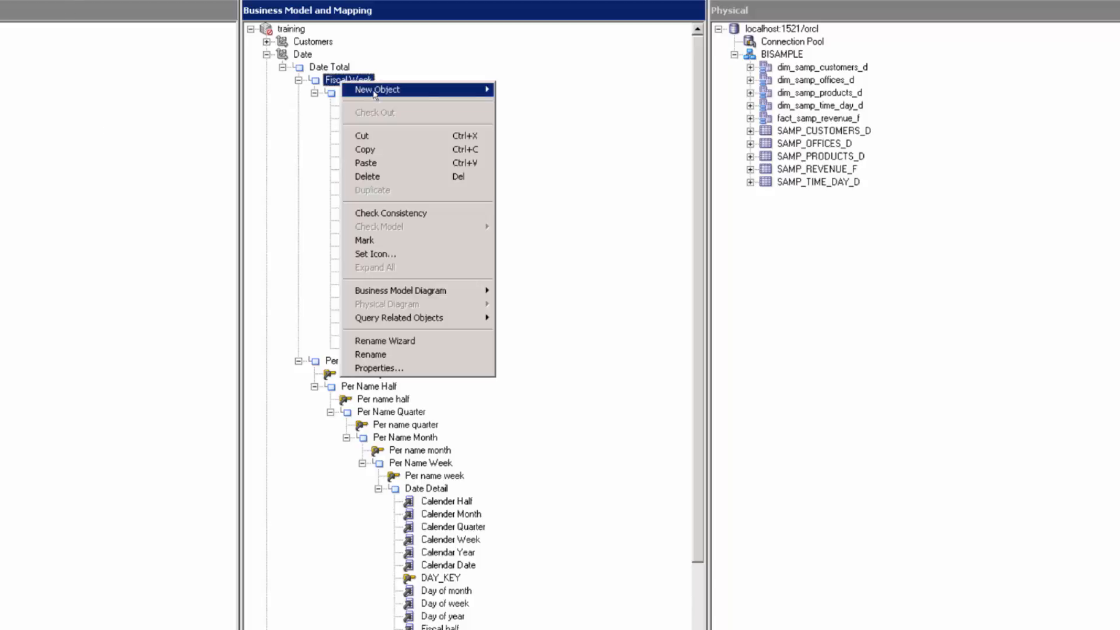
pyautogui.moveTo(455, 90)
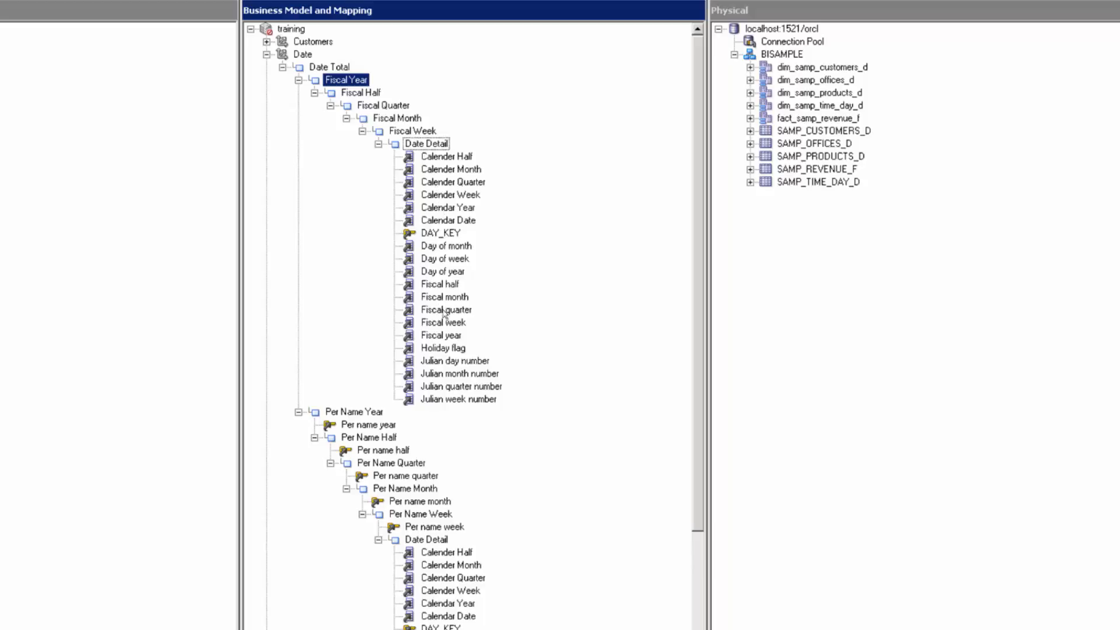
# Move the Fiscal week, month, quarter, half and year columns from Date Detail into their matching fiscal levels
pyautogui.moveTo(443, 322); pyautogui.dragTo(411, 134)
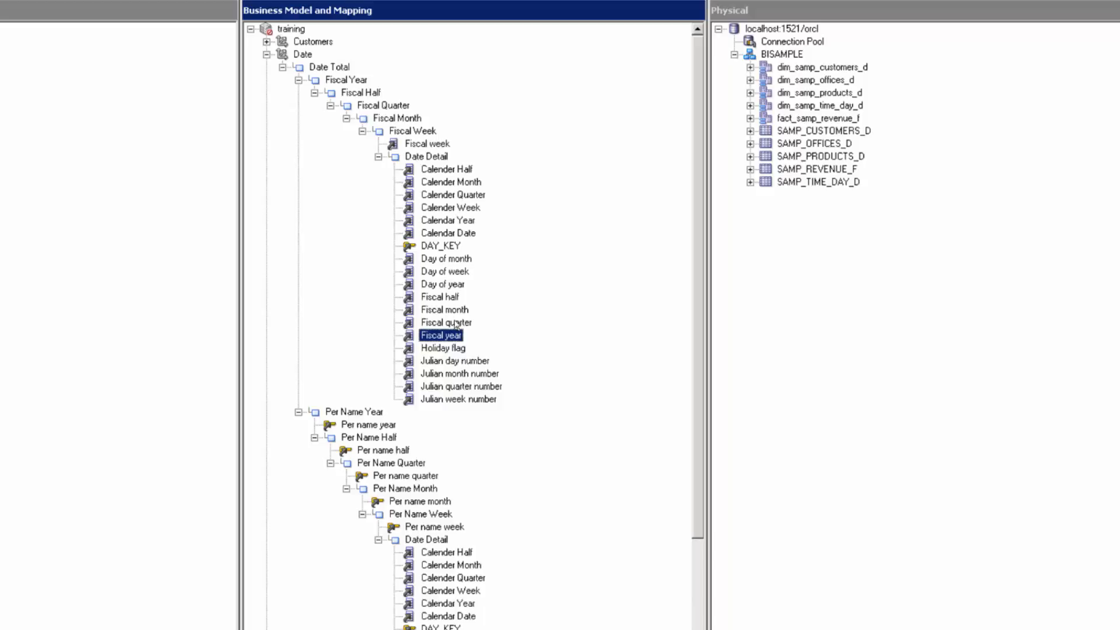
pyautogui.moveTo(452, 310); pyautogui.dragTo(386, 122)
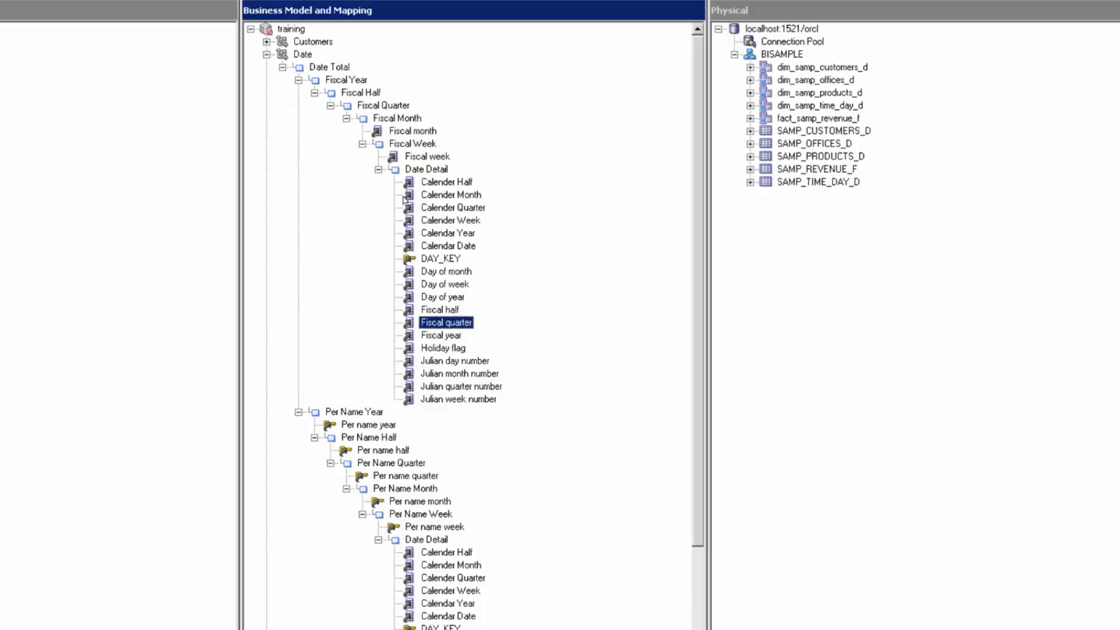
pyautogui.moveTo(436, 324); pyautogui.dragTo(385, 111)
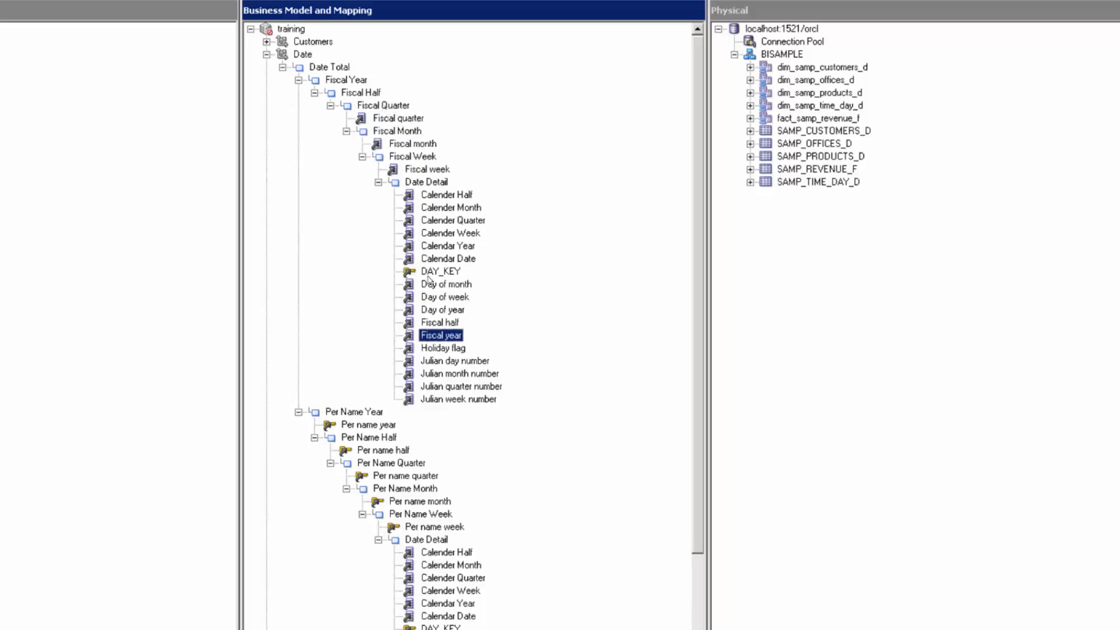
pyautogui.click(432, 322)
pyautogui.moveTo(434, 323); pyautogui.dragTo(361, 92)
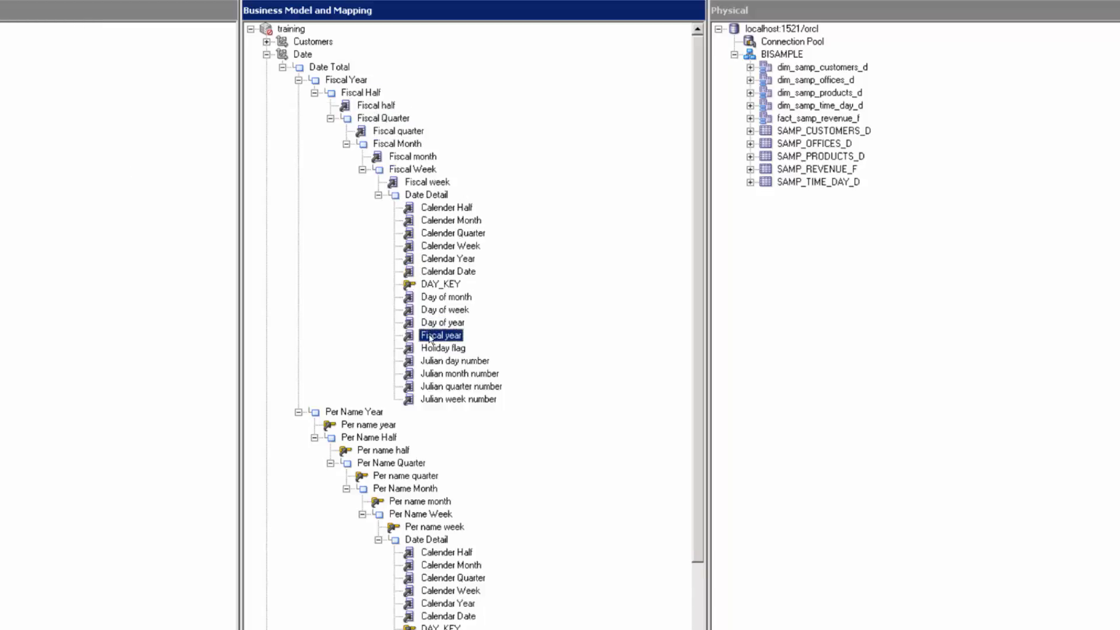
pyautogui.moveTo(431, 337); pyautogui.dragTo(333, 85)
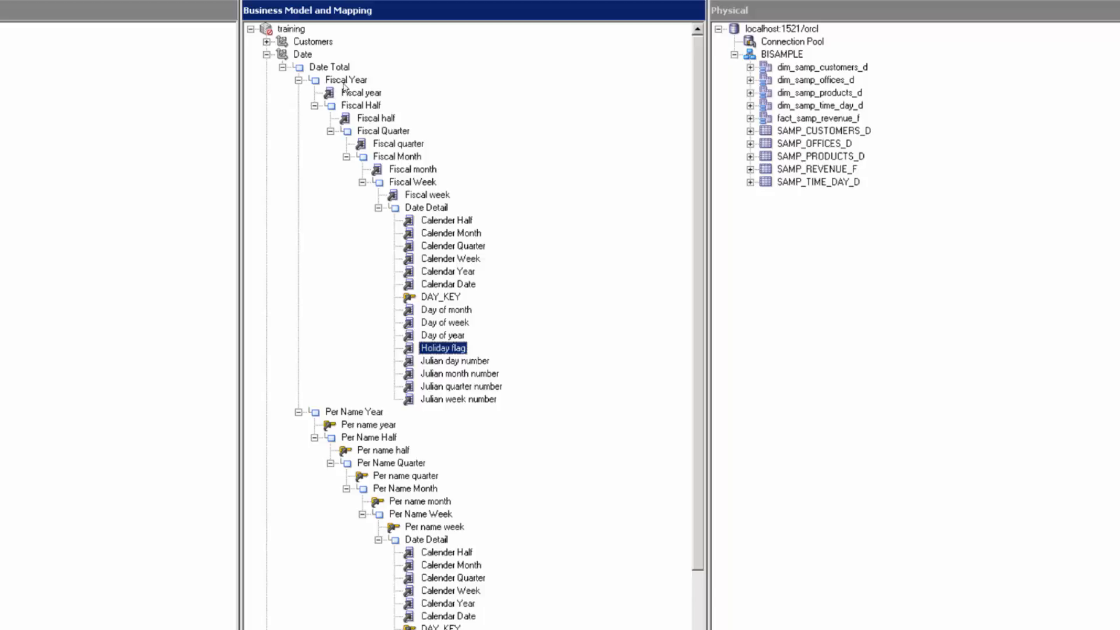
# Add a key named "fiscal year" to the Fiscal Year level
pyautogui.doubleClick(345, 82)
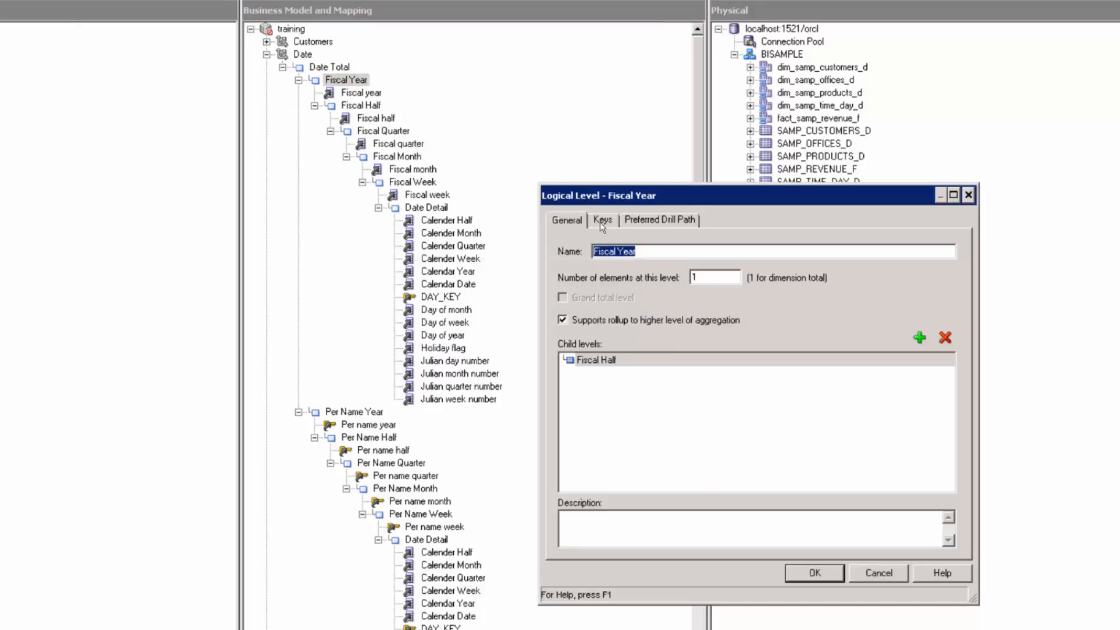
pyautogui.click(601, 222)
pyautogui.click(589, 309)
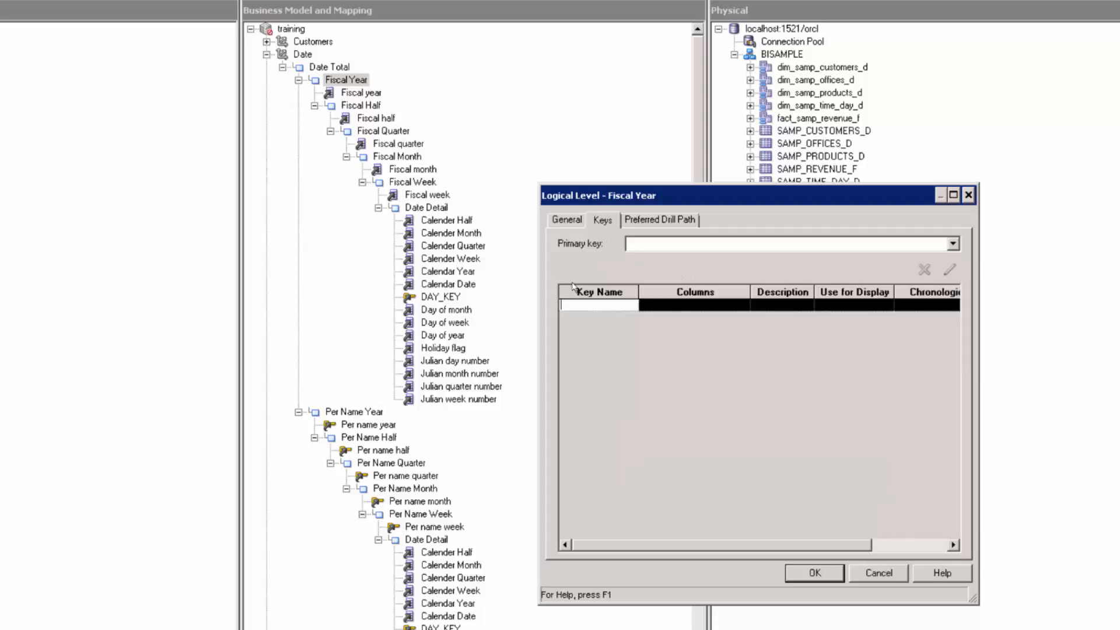
pyautogui.write('fiscal year')
pyautogui.click(678, 315)
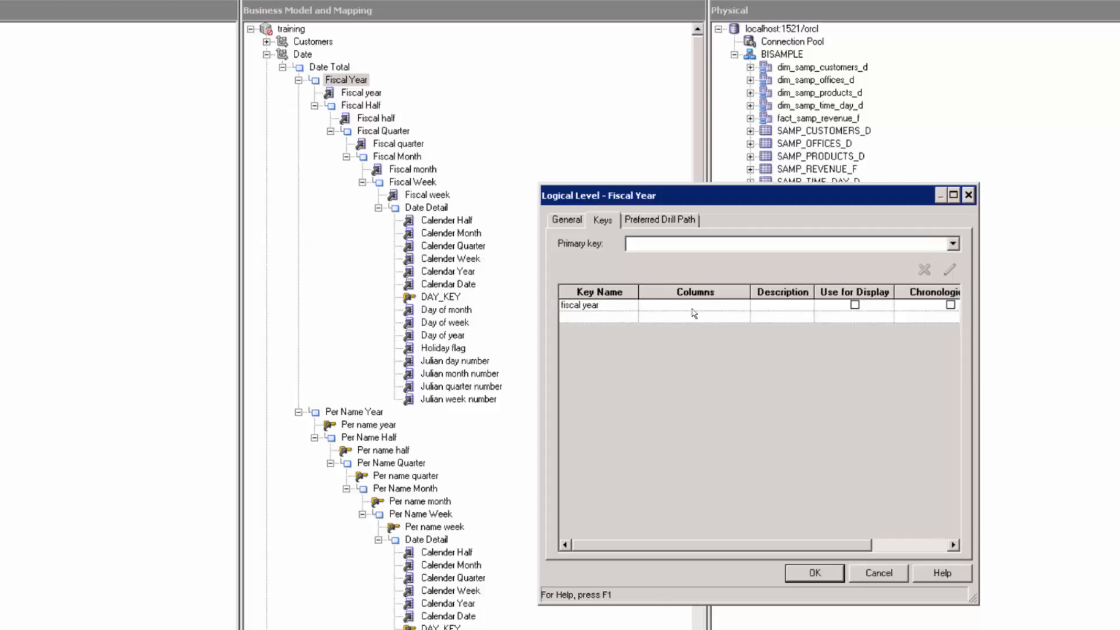
# Assign the Fiscal year column to the Fiscal Year level's new key
pyautogui.click(728, 317)
pyautogui.click(743, 306)
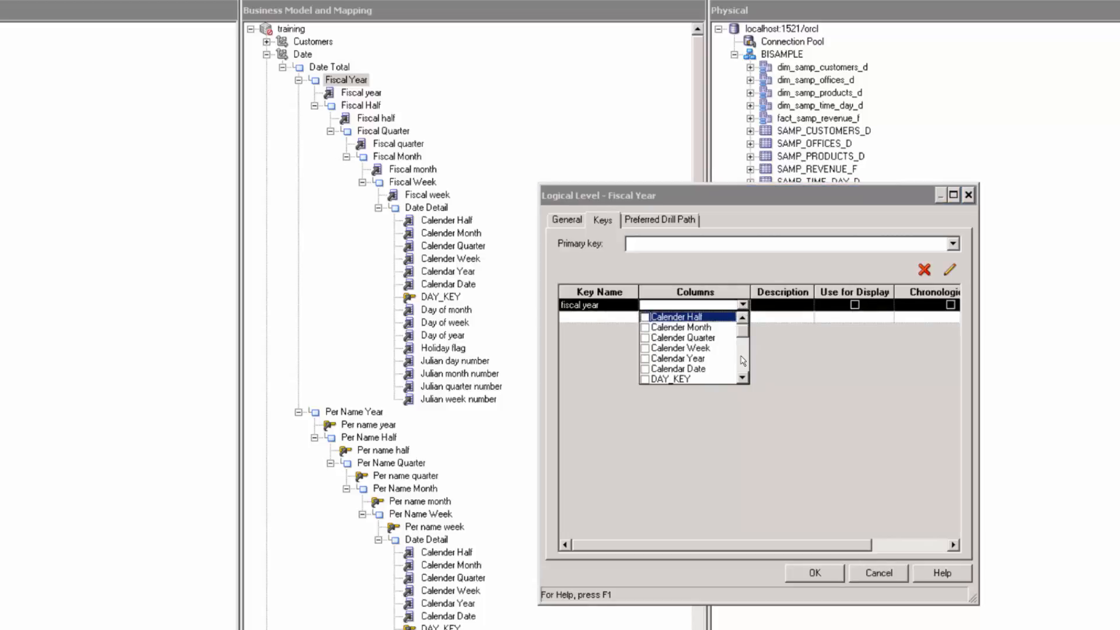
pyautogui.scroll(-4, 742, 380)
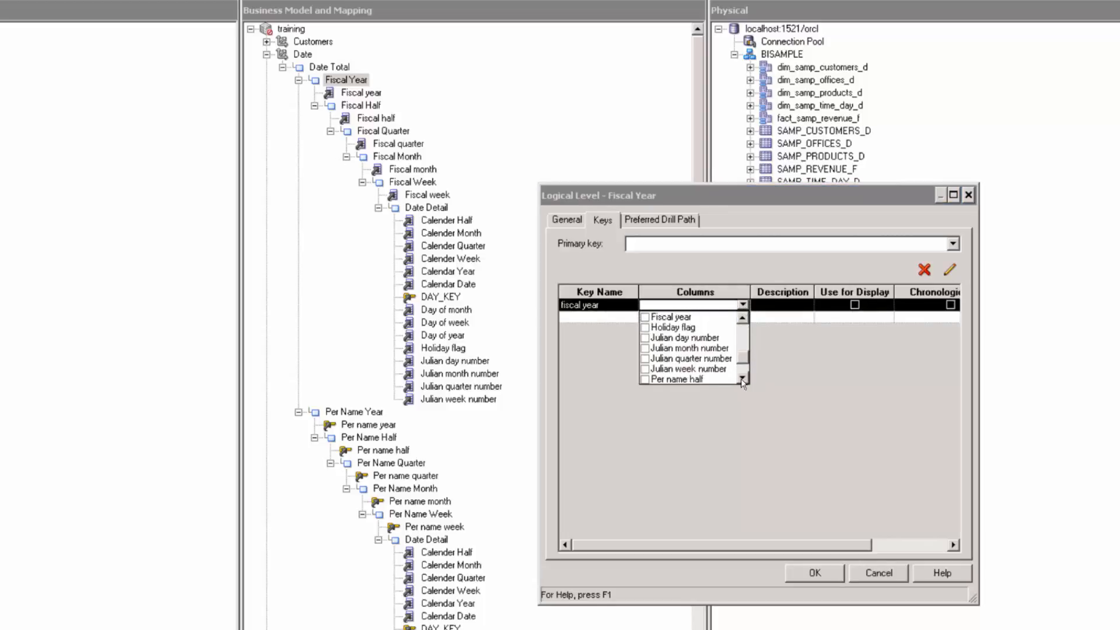
pyautogui.click(650, 318)
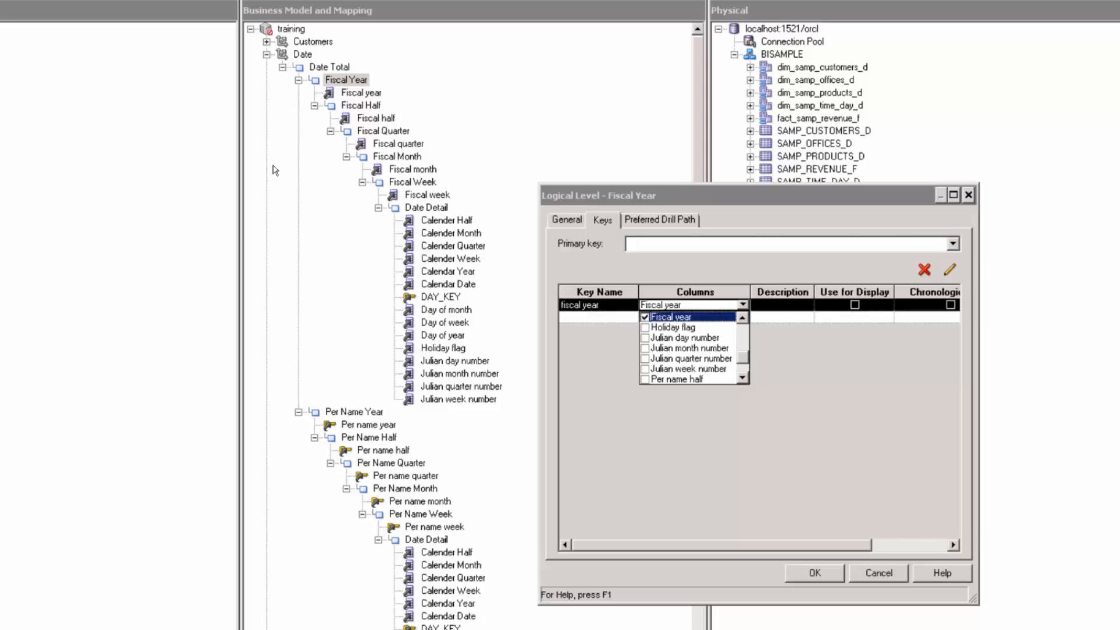
# Mark the Fiscal Year level's "fiscal year" key as used for display and as chronological key, and confirm the level
pyautogui.click(854, 304)
pyautogui.click(855, 305)
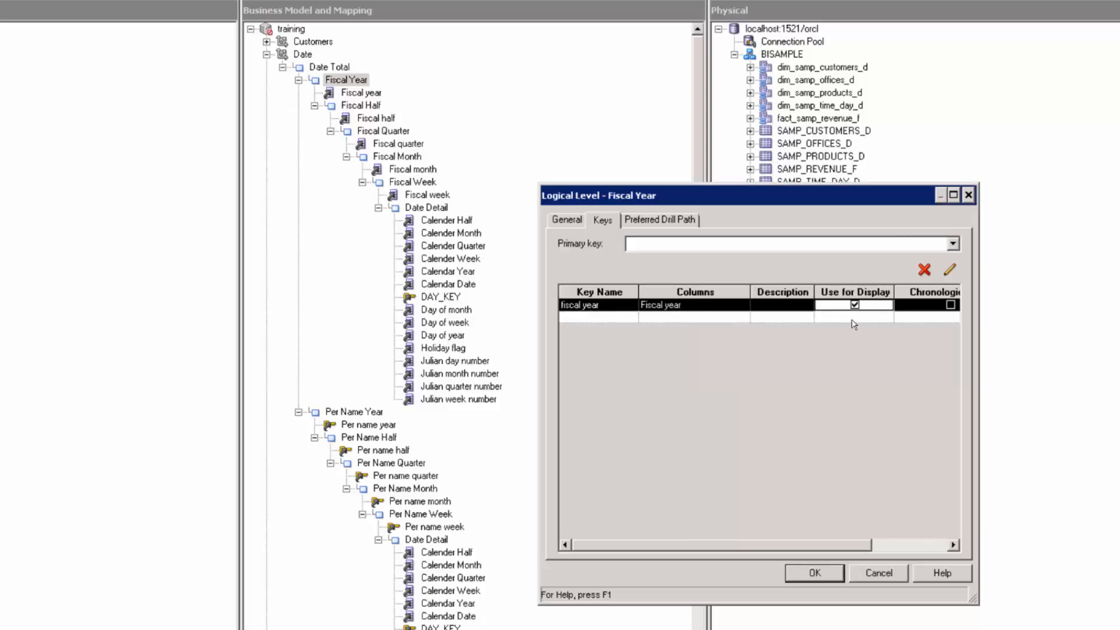
pyautogui.moveTo(857, 545); pyautogui.dragTo(934, 545)
pyautogui.click(870, 305)
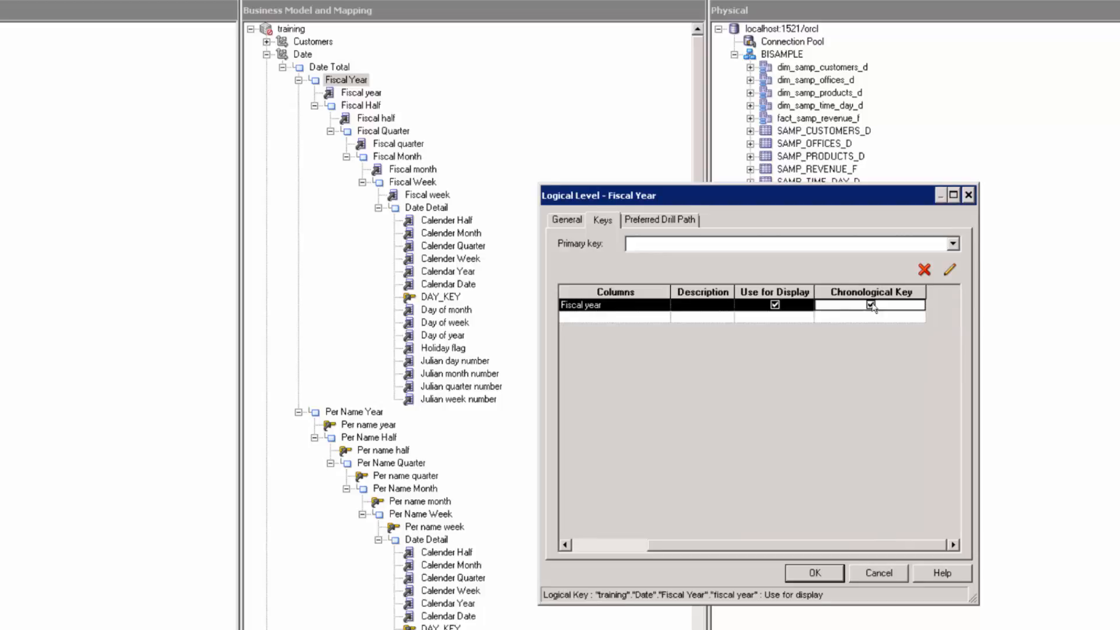
pyautogui.click(815, 572)
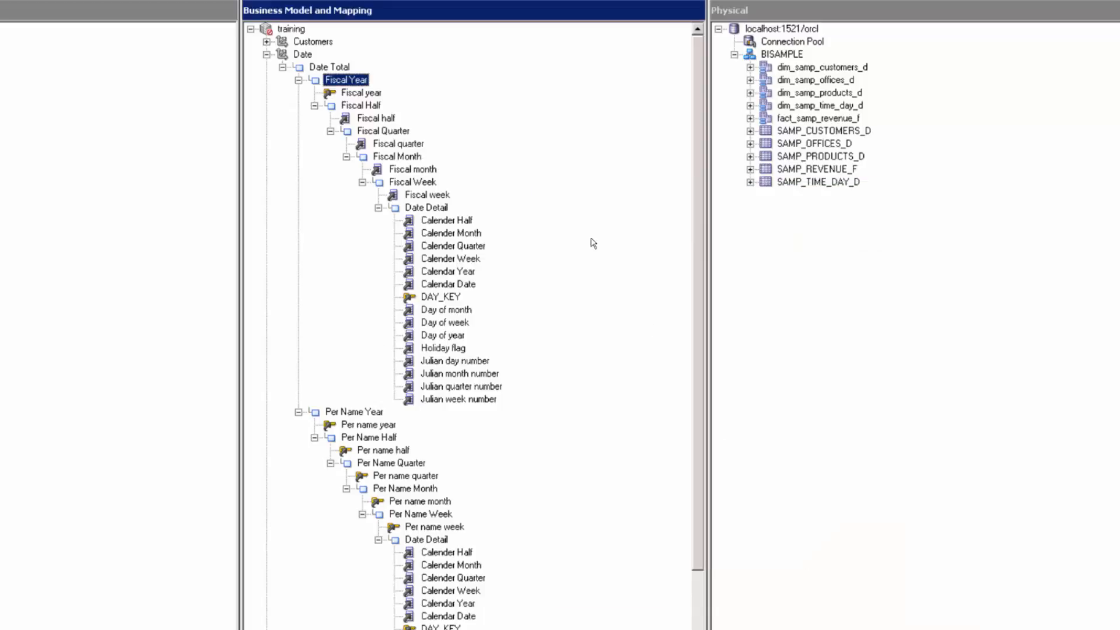
# Give the Fiscal Half, Quarter, Month and Week levels keys on their matching fiscal columns, enabled for display and as chronological keys
pyautogui.doubleClick(365, 108)
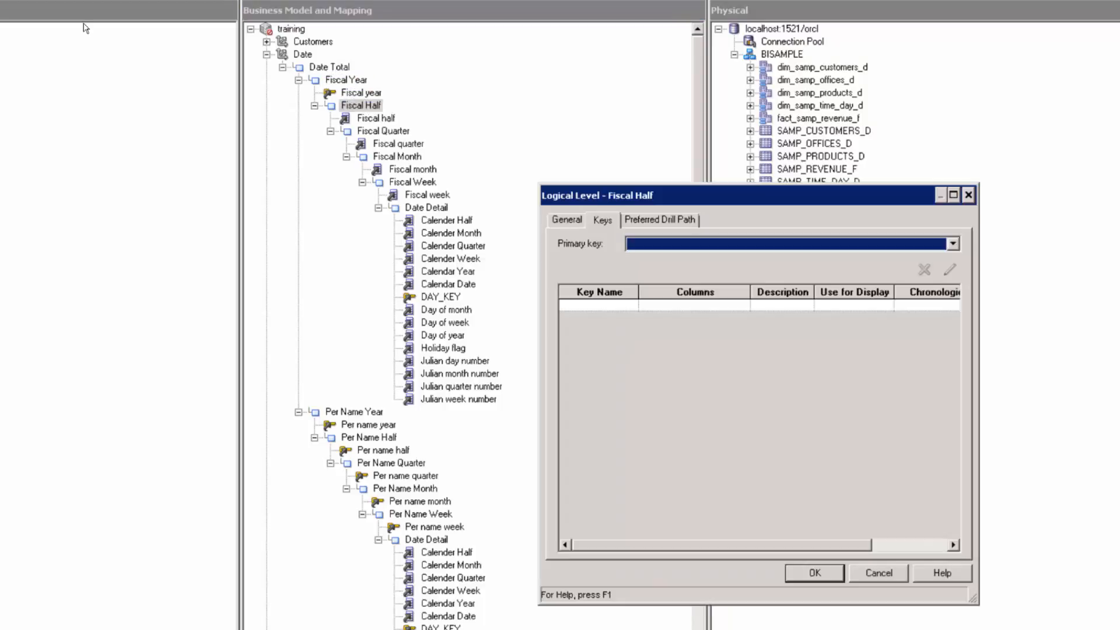
pyautogui.click(596, 302)
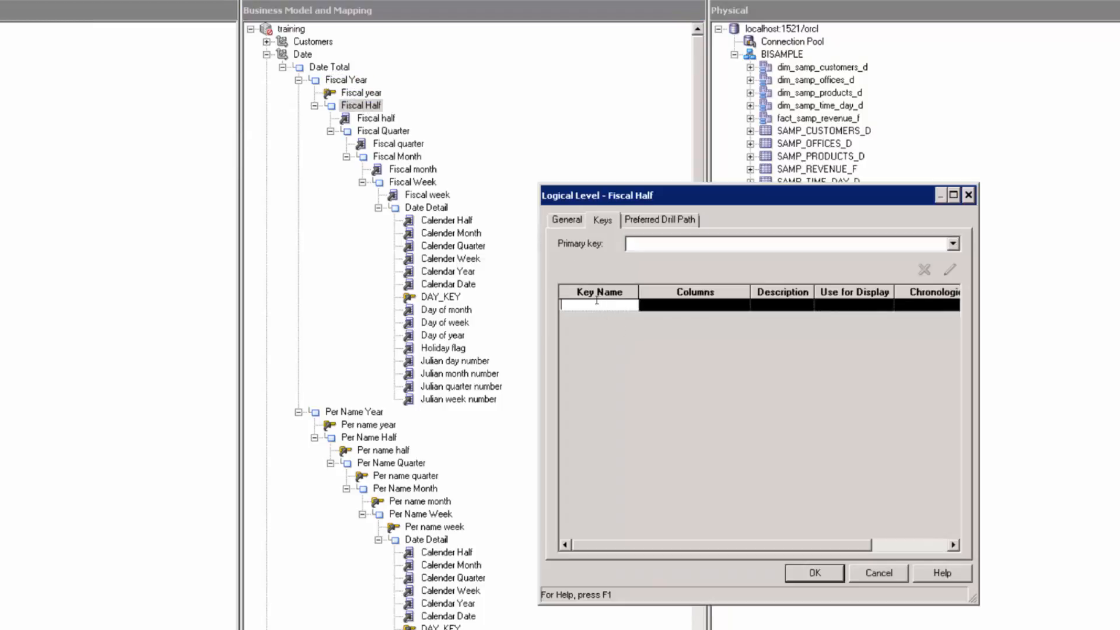
pyautogui.write('Fiscal half')
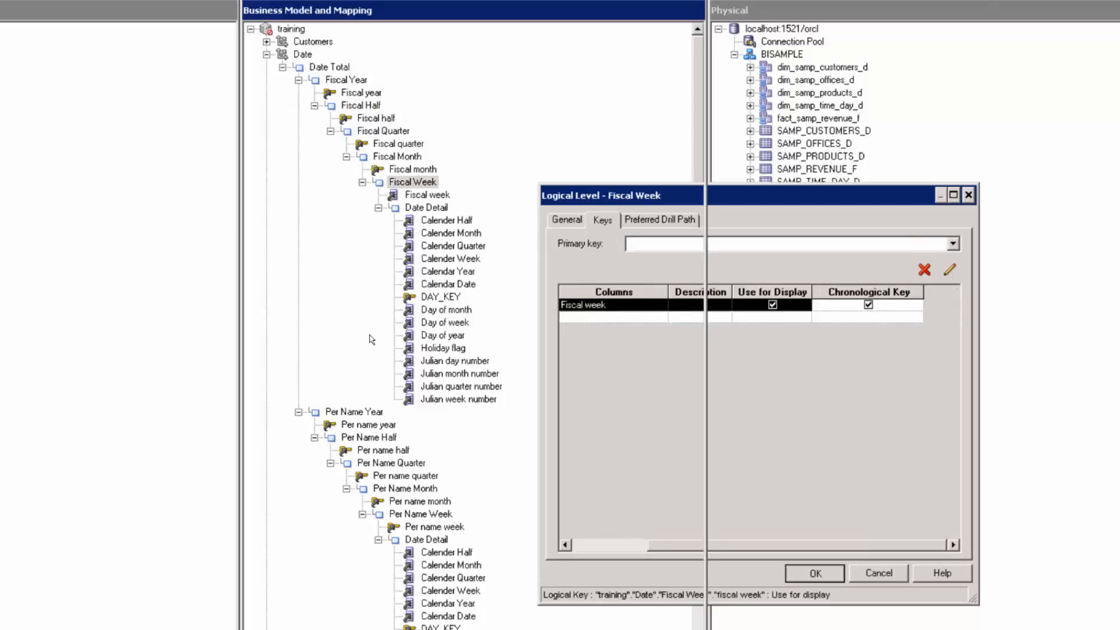
pyautogui.click(792, 572)
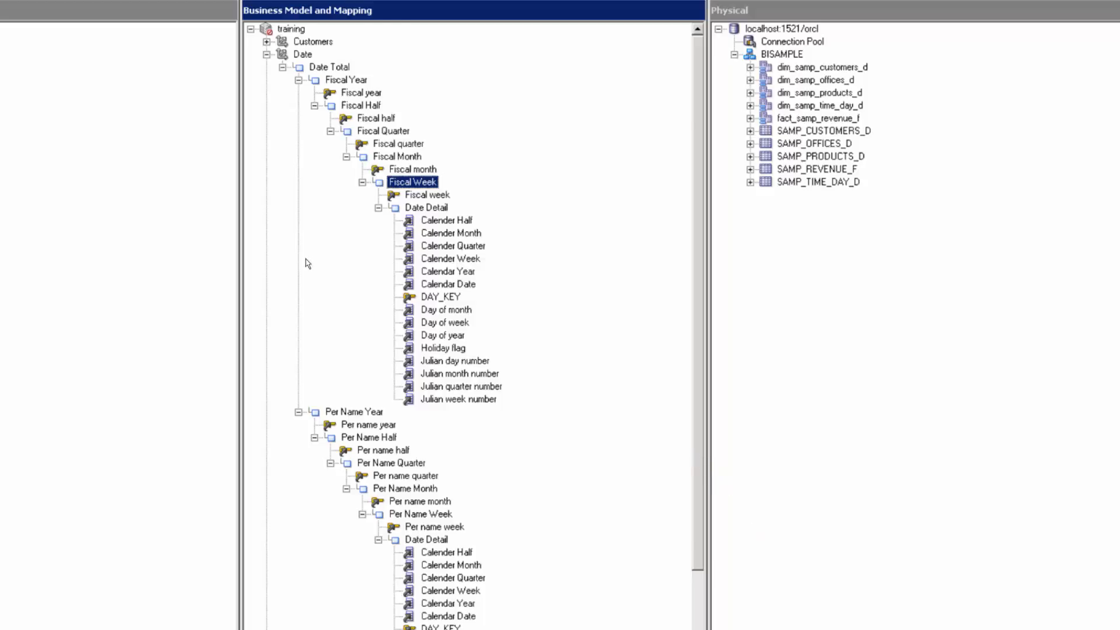
# Remove every column except Calendar Date and DAY_KEY from the Date Detail level in the Date hierarchy
pyautogui.scroll(-3, 308, 264)
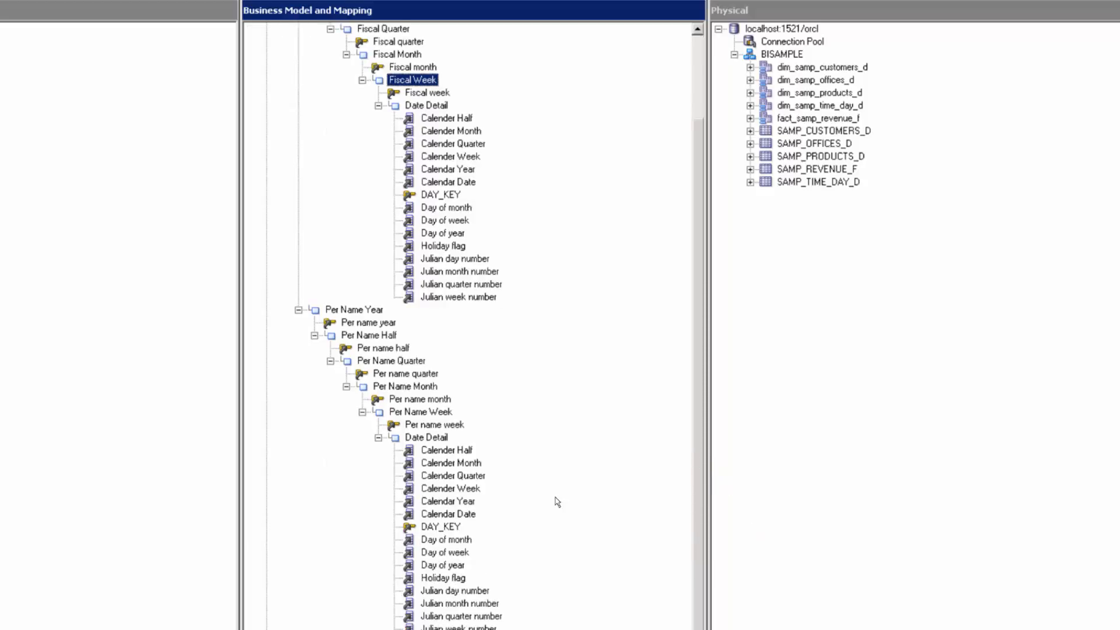
pyautogui.click(445, 119)
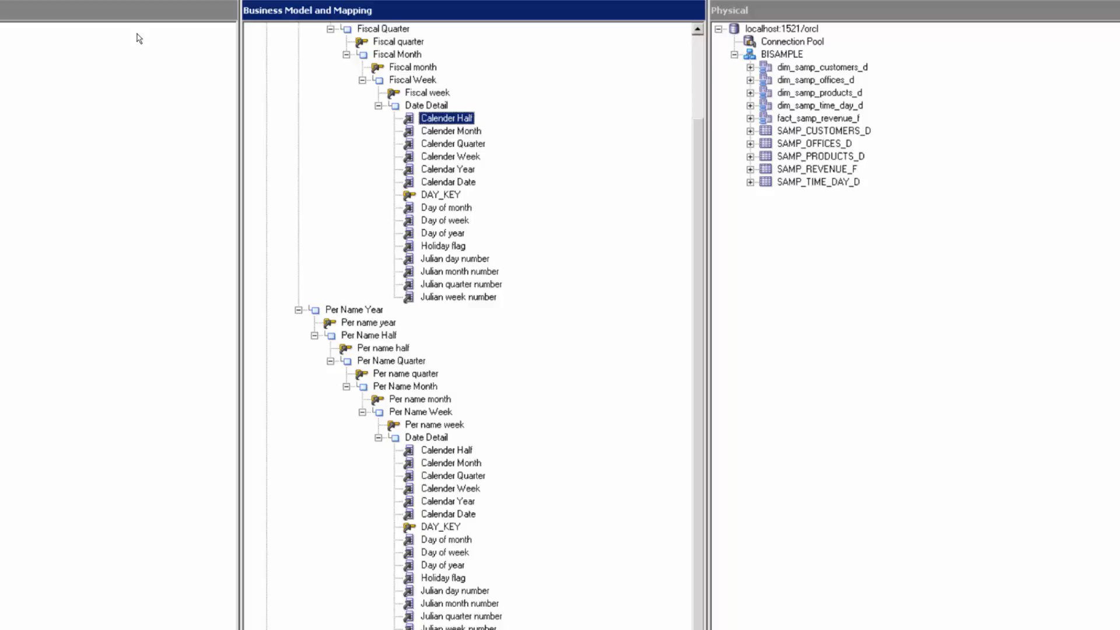
pyautogui.keyDown('ctrl'); pyautogui.click(446, 132); pyautogui.keyUp('ctrl')
pyautogui.keyDown('ctrl'); pyautogui.click(444, 144); pyautogui.keyUp('ctrl')
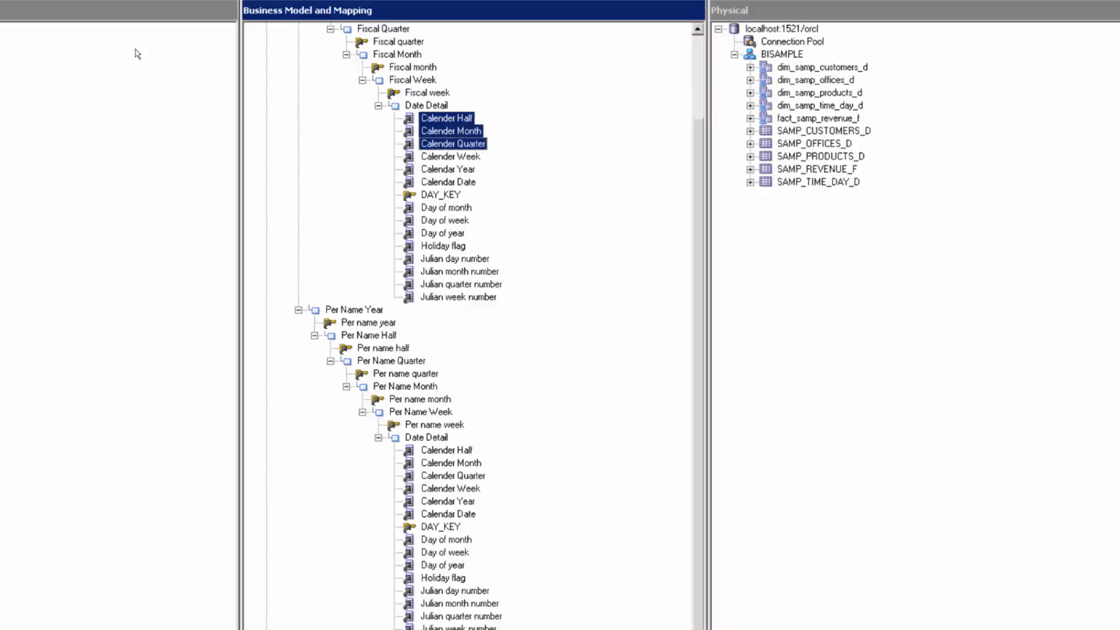
pyautogui.keyDown('ctrl'); pyautogui.click(445, 156); pyautogui.keyUp('ctrl')
pyautogui.keyDown('ctrl'); pyautogui.click(446, 159); pyautogui.keyUp('ctrl')
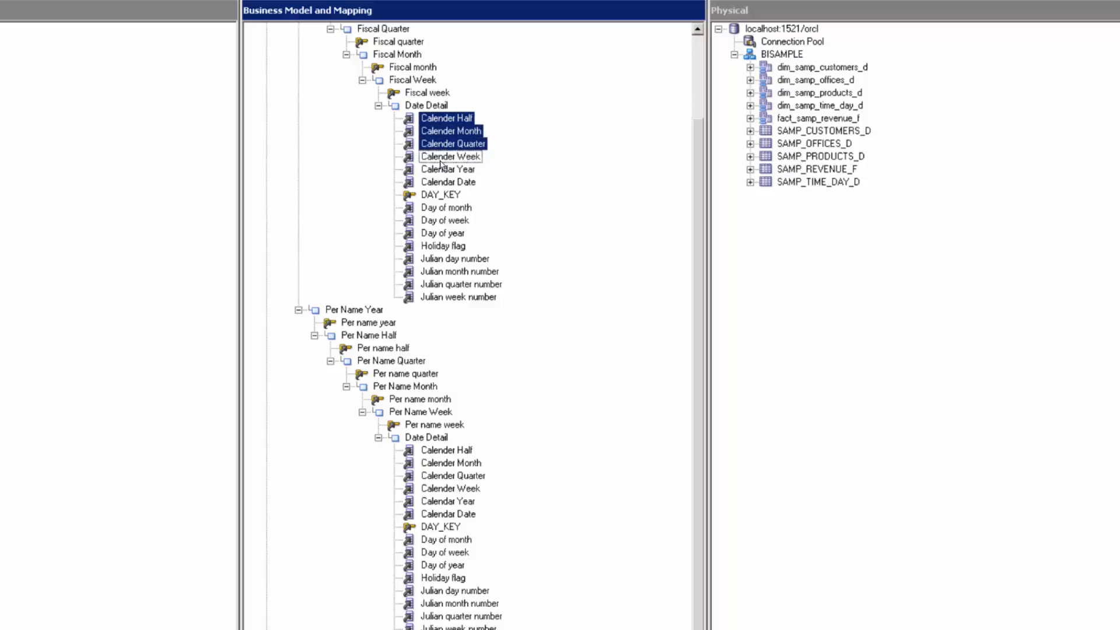
pyautogui.keyDown('ctrl'); pyautogui.click(442, 159); pyautogui.keyUp('ctrl')
pyautogui.keyDown('ctrl'); pyautogui.click(441, 169); pyautogui.keyUp('ctrl')
pyautogui.keyDown('ctrl'); pyautogui.click(441, 182); pyautogui.keyUp('ctrl')
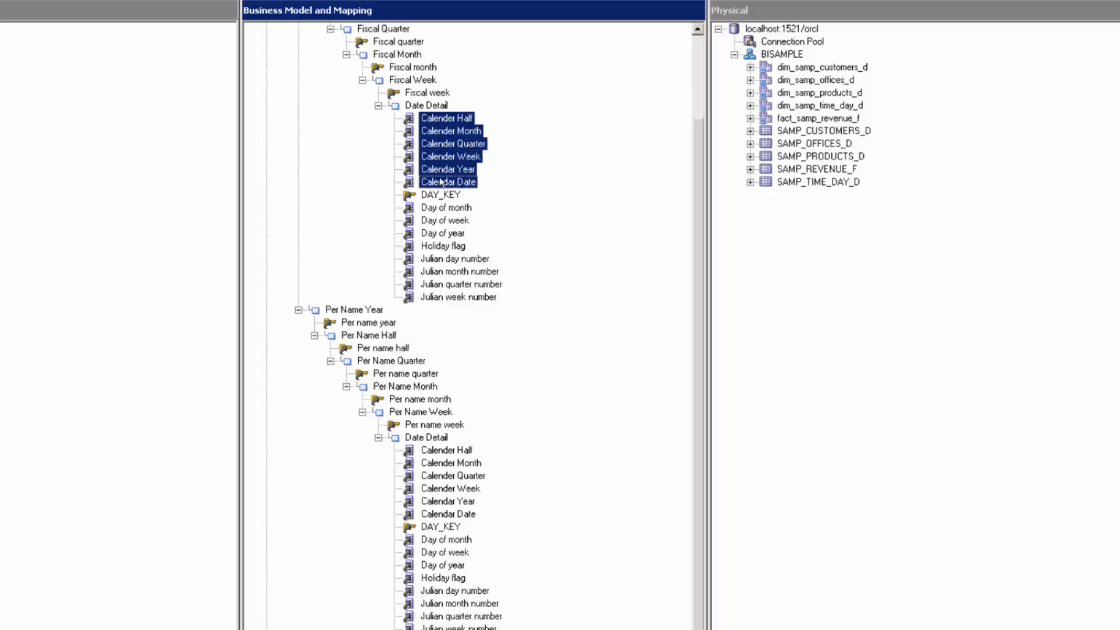
pyautogui.keyDown('ctrl'); pyautogui.click(441, 209); pyautogui.keyUp('ctrl')
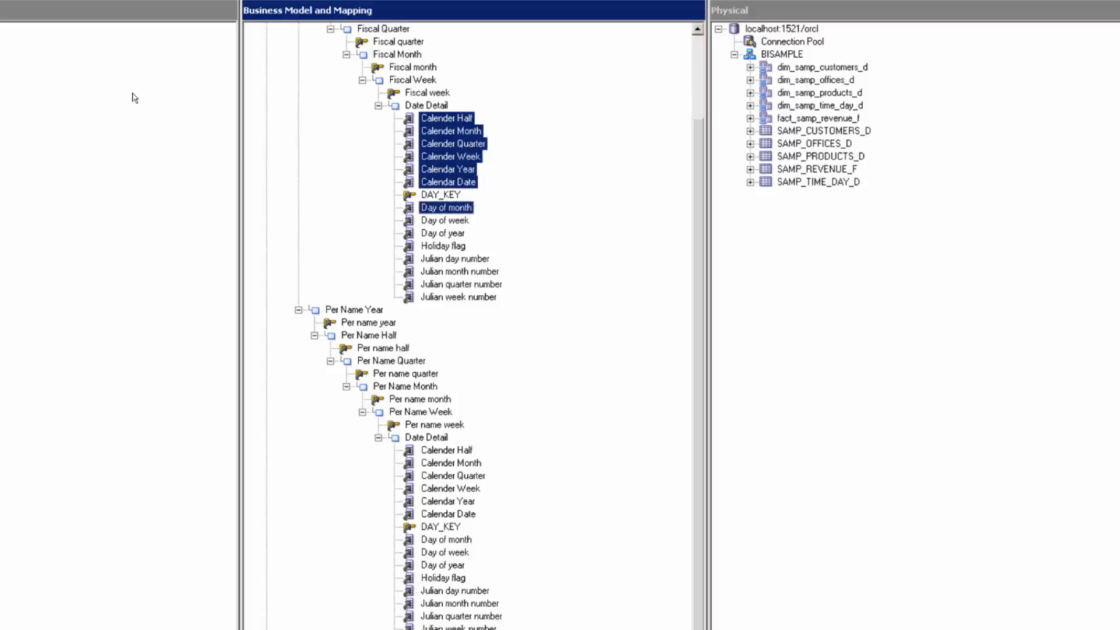
pyautogui.keyDown('ctrl'); pyautogui.click(440, 221); pyautogui.keyUp('ctrl')
pyautogui.keyDown('ctrl'); pyautogui.click(433, 184); pyautogui.keyUp('ctrl')
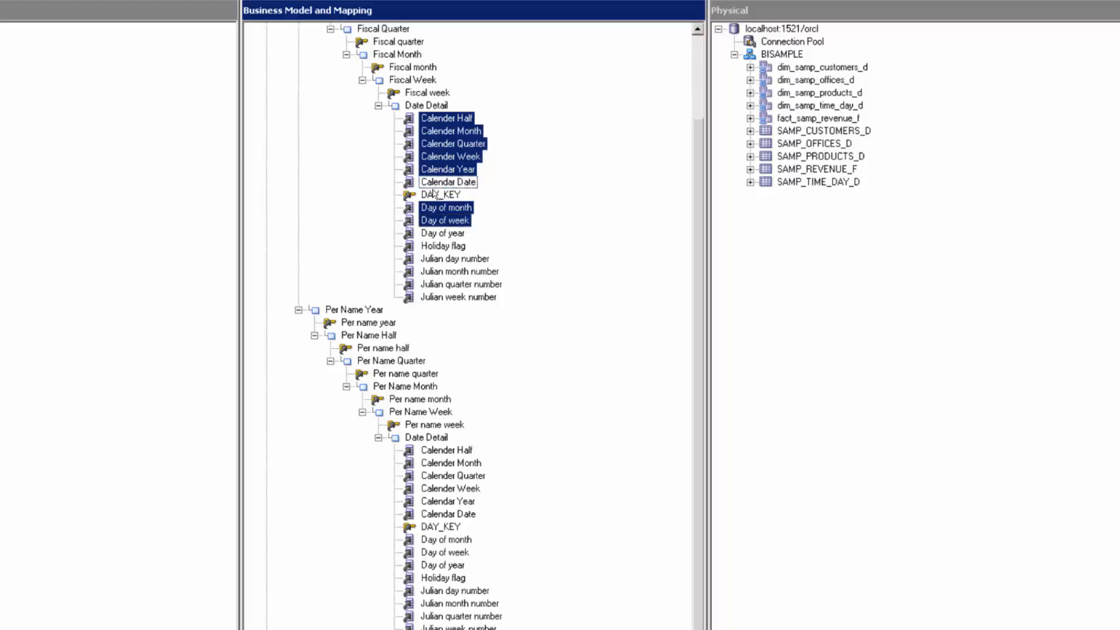
pyautogui.keyDown('ctrl'); pyautogui.click(440, 236); pyautogui.keyUp('ctrl')
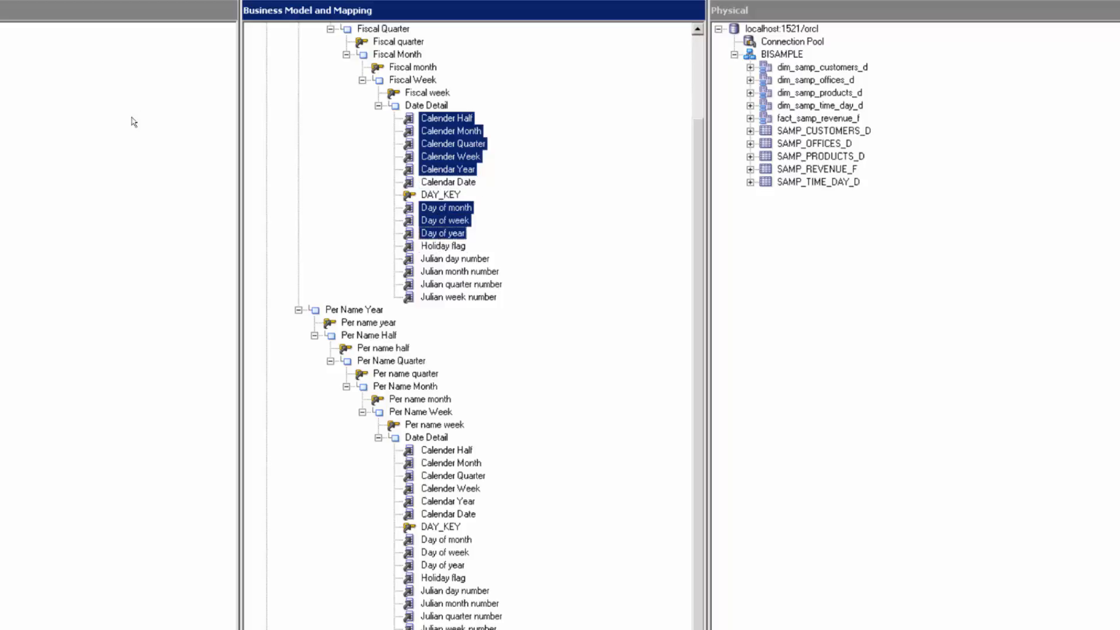
pyautogui.keyDown('ctrl'); pyautogui.click(440, 248); pyautogui.keyUp('ctrl')
pyautogui.keyDown('ctrl'); pyautogui.click(440, 260); pyautogui.keyUp('ctrl')
pyautogui.keyDown('ctrl'); pyautogui.click(440, 273); pyautogui.keyUp('ctrl')
pyautogui.keyDown('ctrl'); pyautogui.click(440, 284); pyautogui.keyUp('ctrl')
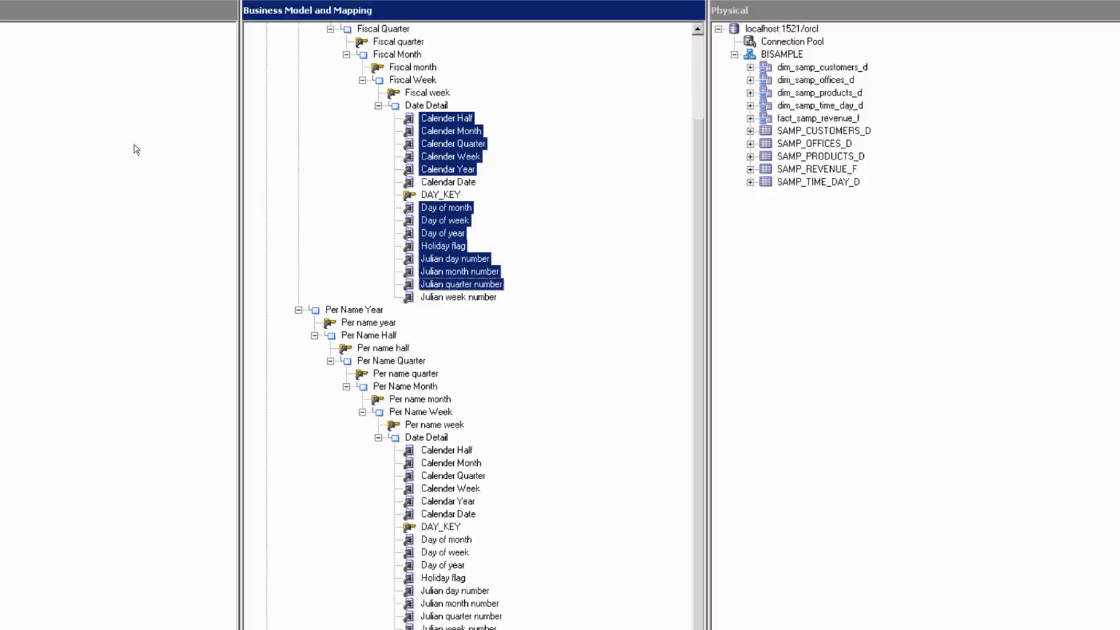
pyautogui.keyDown('ctrl'); pyautogui.click(438, 297); pyautogui.keyUp('ctrl')
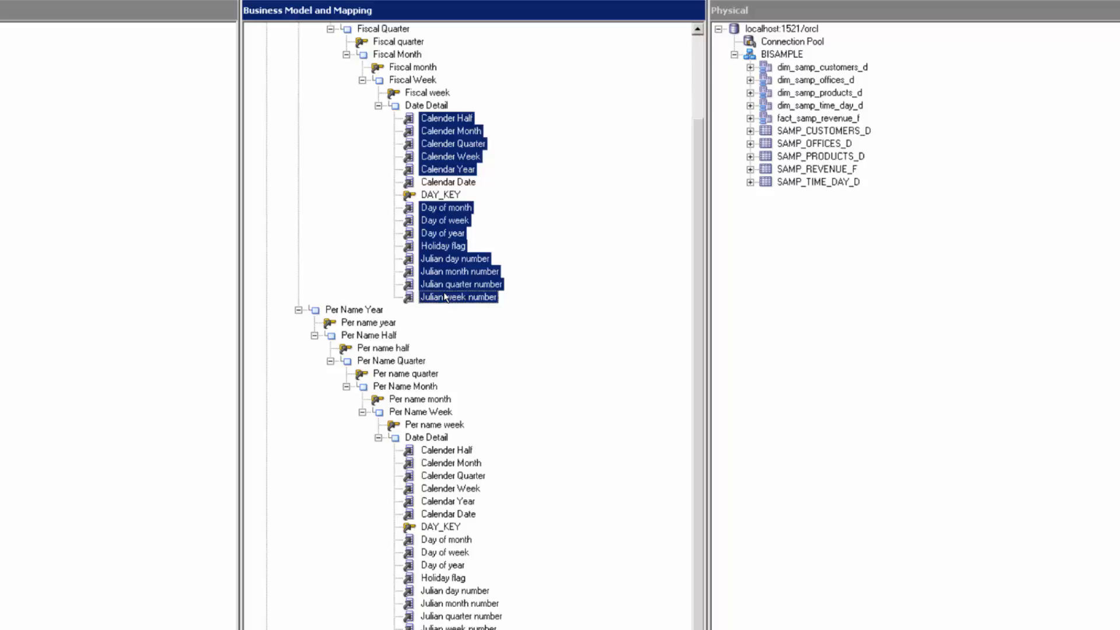
pyautogui.press('Delete')
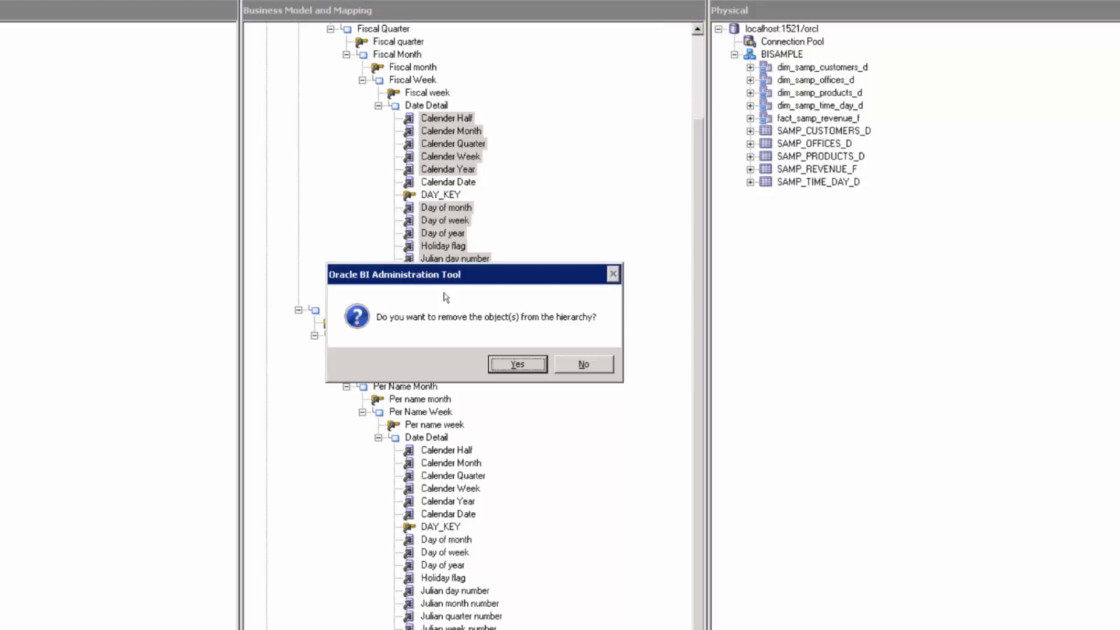
pyautogui.press('Return')
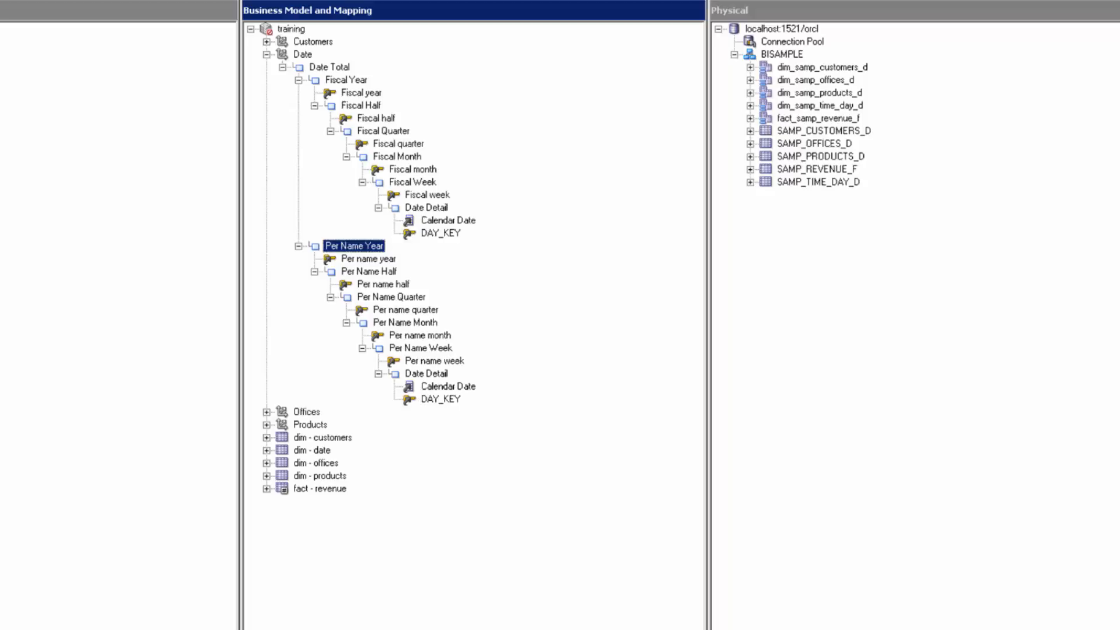
# Save the repository with a global consistency check, accept saving despite the missing subject area error, and close the check results
pyautogui.hotkey('ctrl', 's')
pyautogui.click(426, 365)
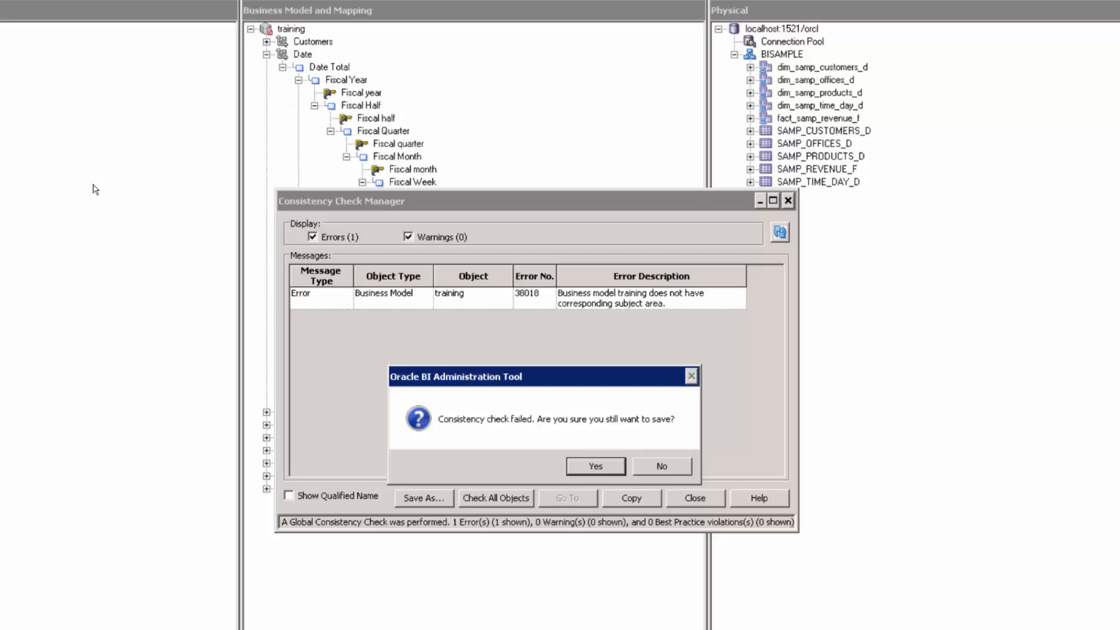
pyautogui.click(595, 465)
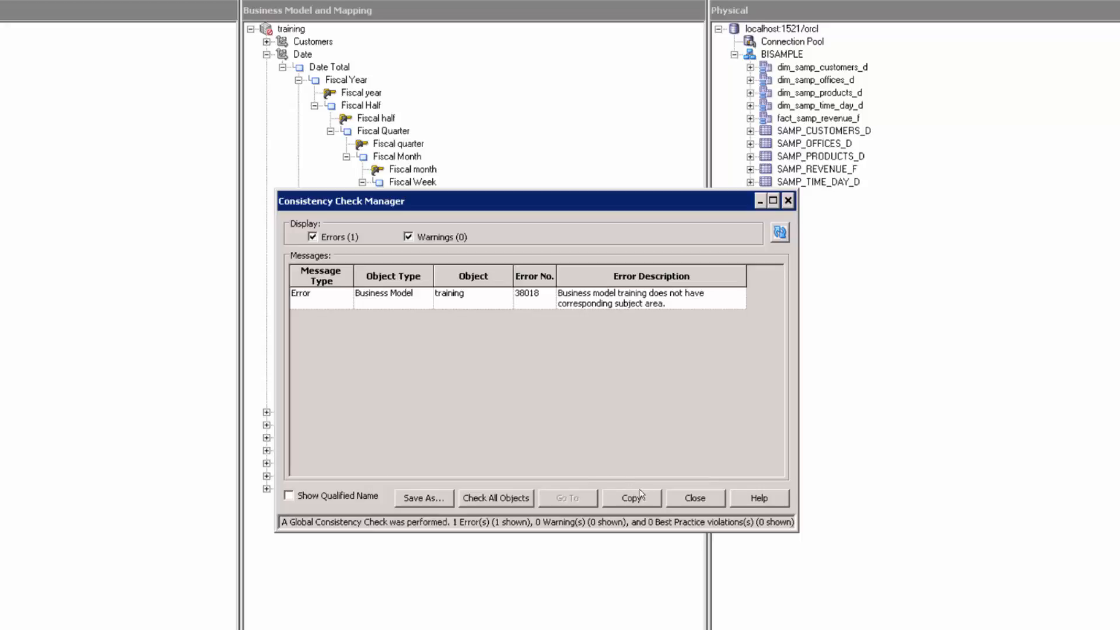
pyautogui.click(672, 499)
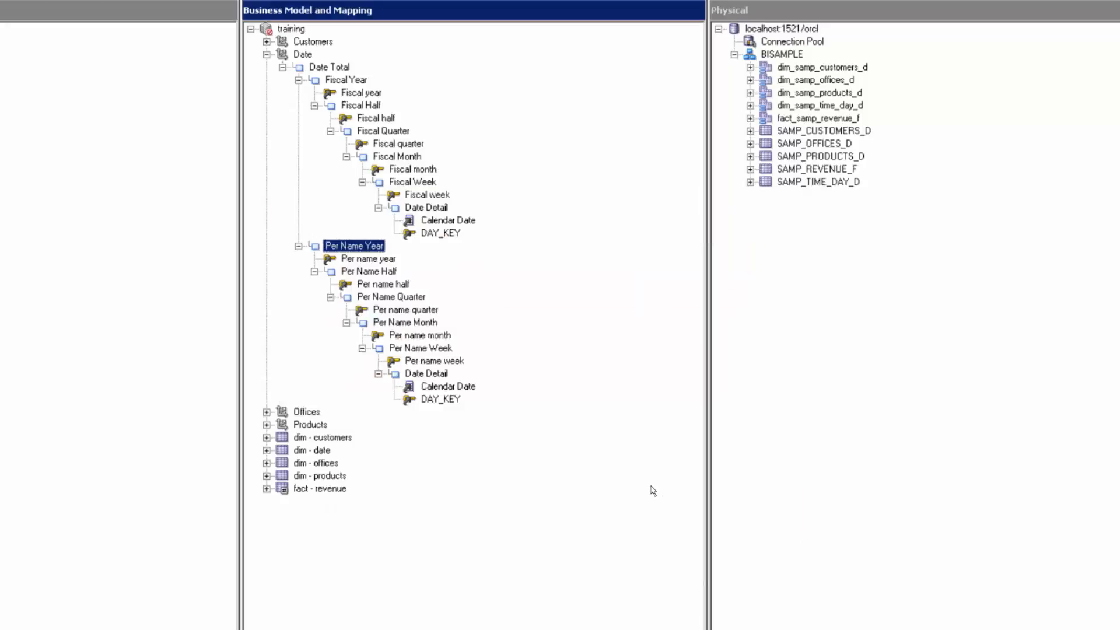
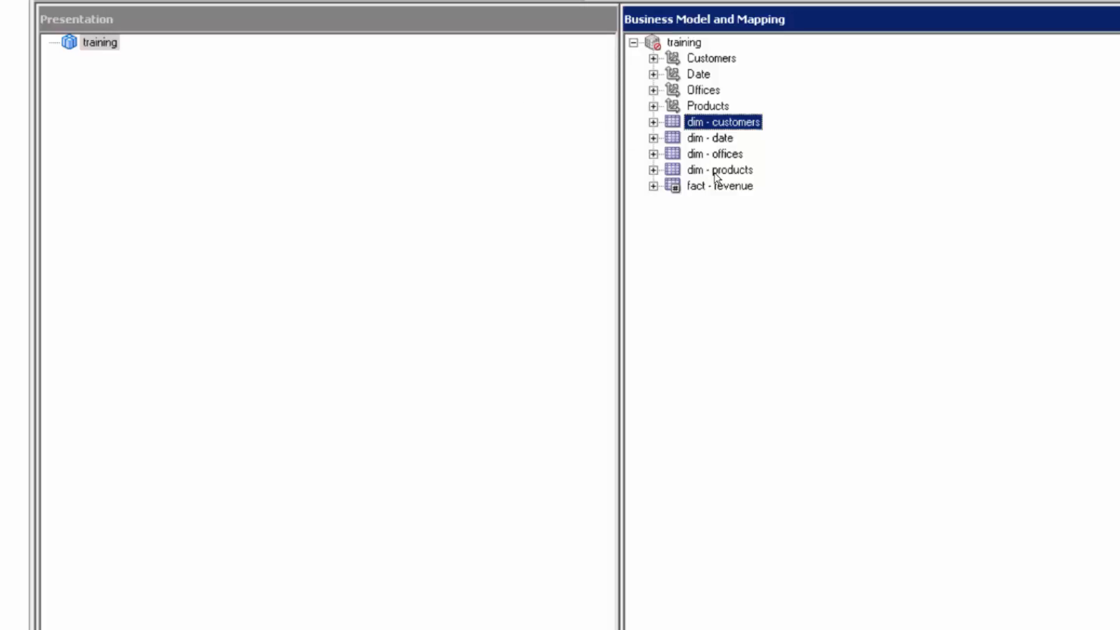
# Add the customers, date, offices and products dimension tables and the revenue fact table to the training subject area in the Presentation layer
pyautogui.hotkey('shift', 'Down')
pyautogui.hotkey('shift', 'Down')
pyautogui.hotkey('shift', 'Down')
pyautogui.hotkey('shift', 'Down')
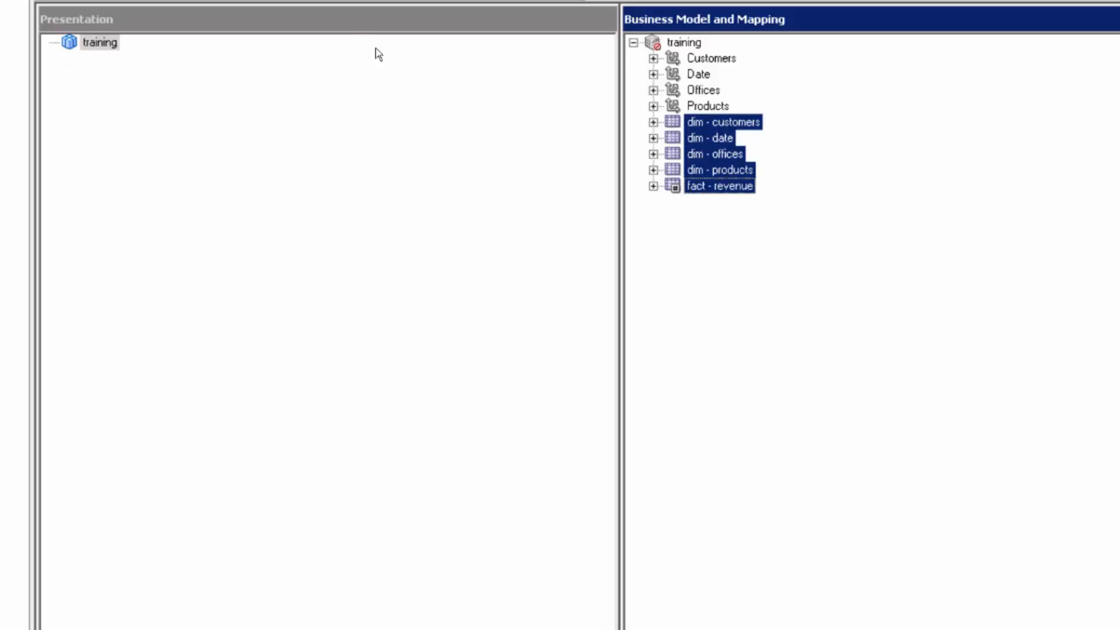
pyautogui.moveTo(709, 137); pyautogui.dragTo(103, 49)
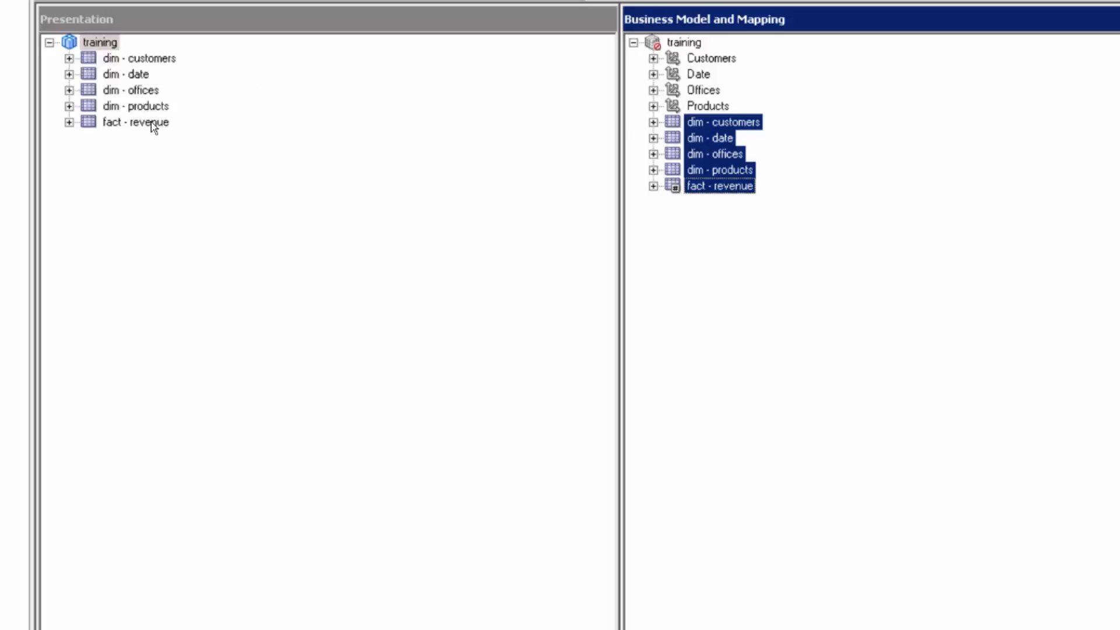
# Expand the dim - customers presentation table and delete its Customer Key column
pyautogui.click(110, 58)
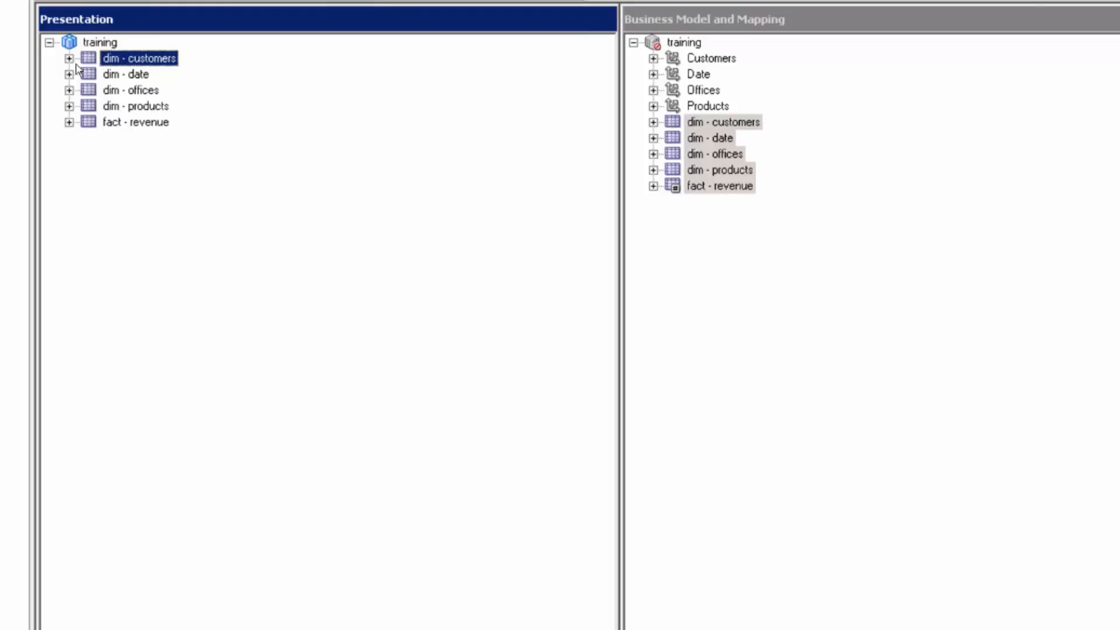
pyautogui.click(69, 58)
pyautogui.click(89, 74)
pyautogui.click(109, 90)
pyautogui.click(69, 59)
pyautogui.click(69, 58)
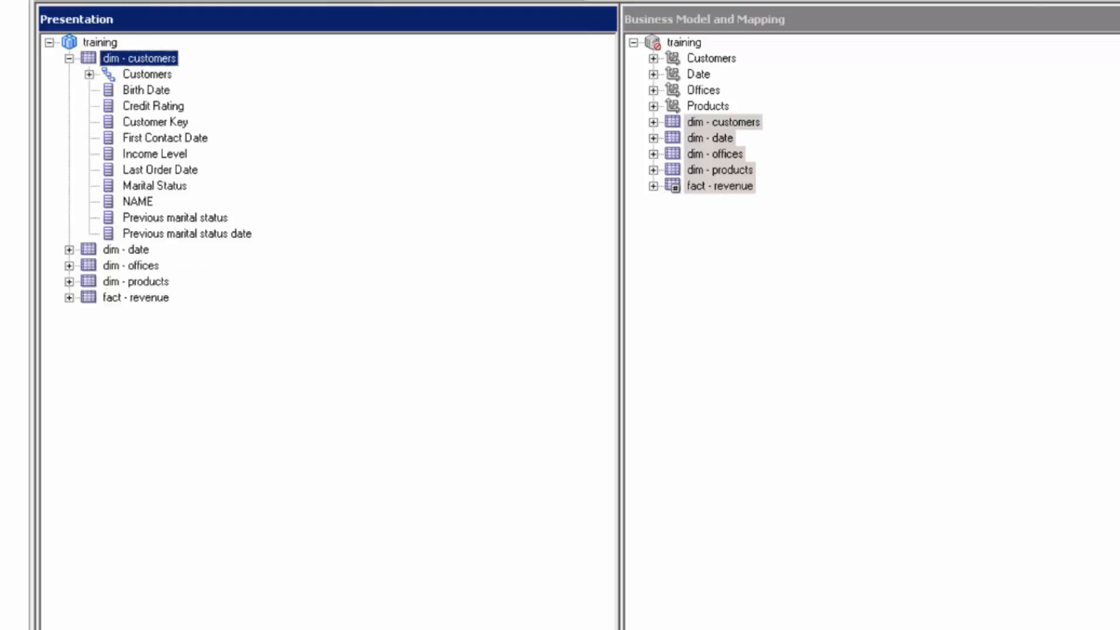
pyautogui.click(144, 122)
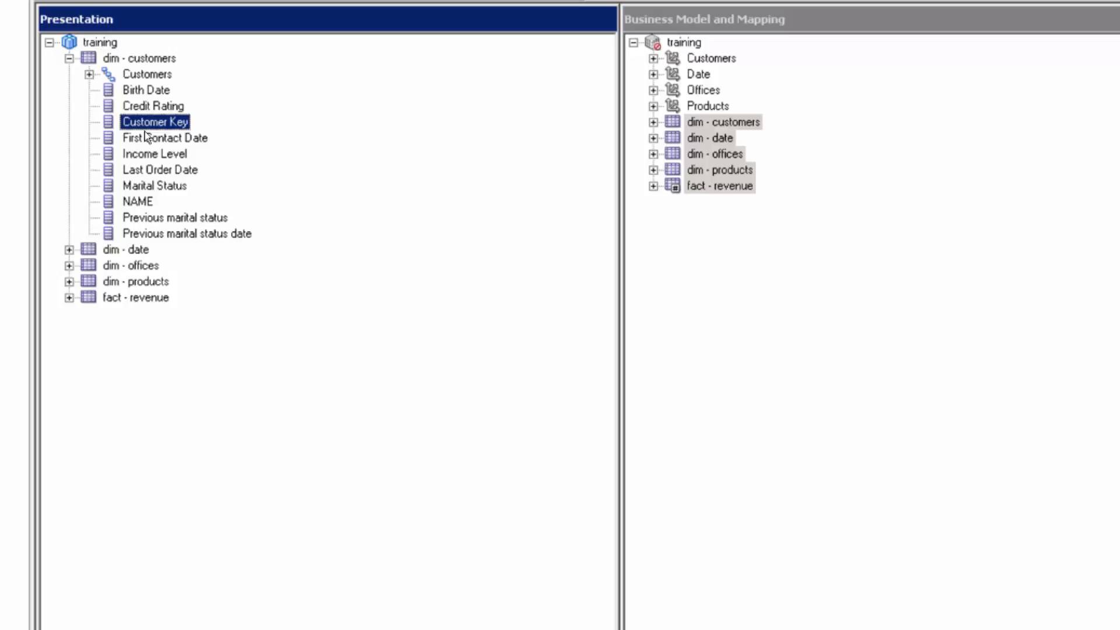
pyautogui.press('Delete')
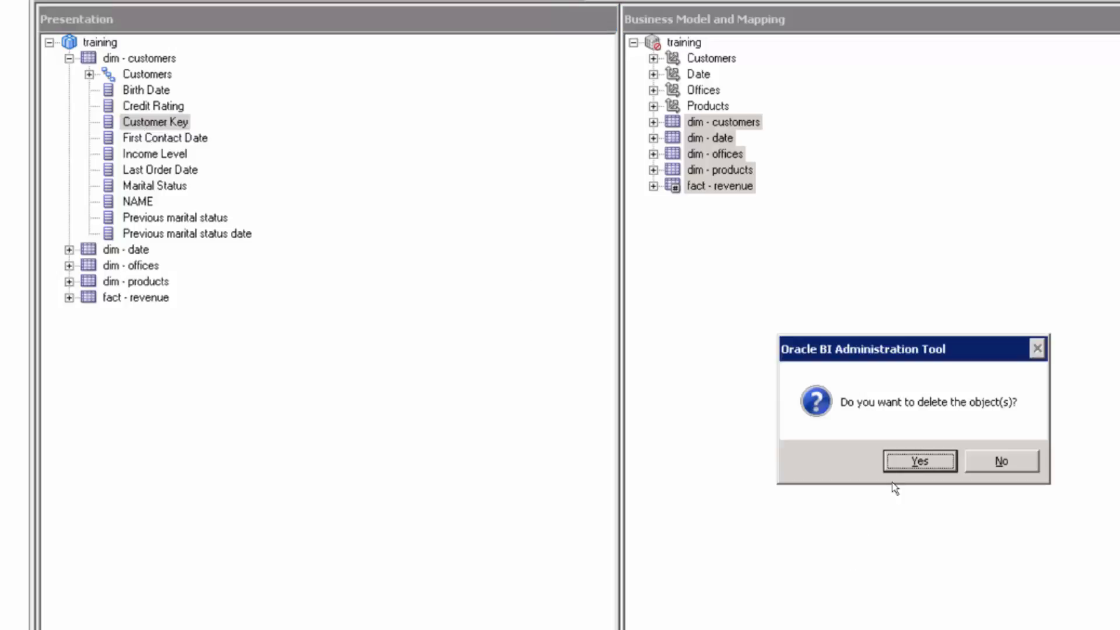
pyautogui.click(921, 462)
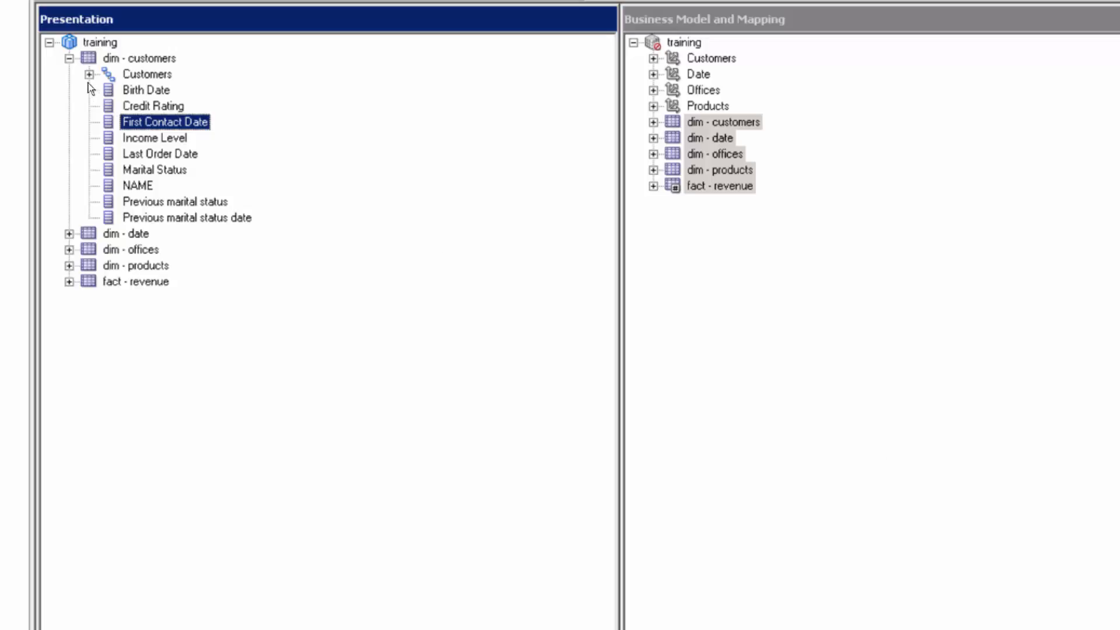
# Expand the dim - date presentation table and delete its DAY_KEY column
pyautogui.click(68, 233)
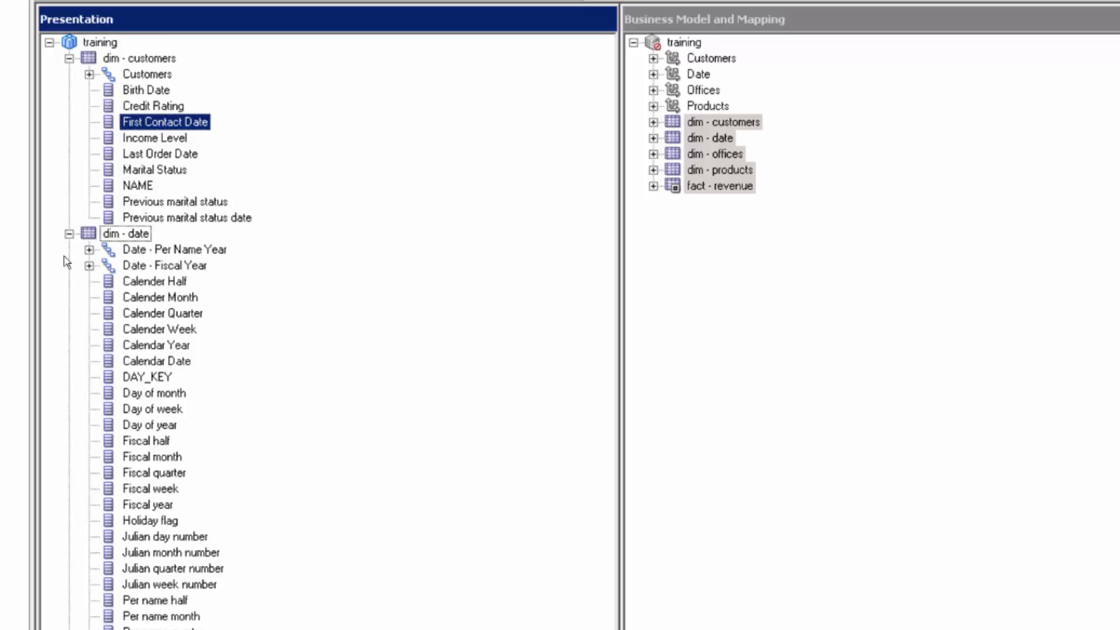
pyautogui.click(138, 378)
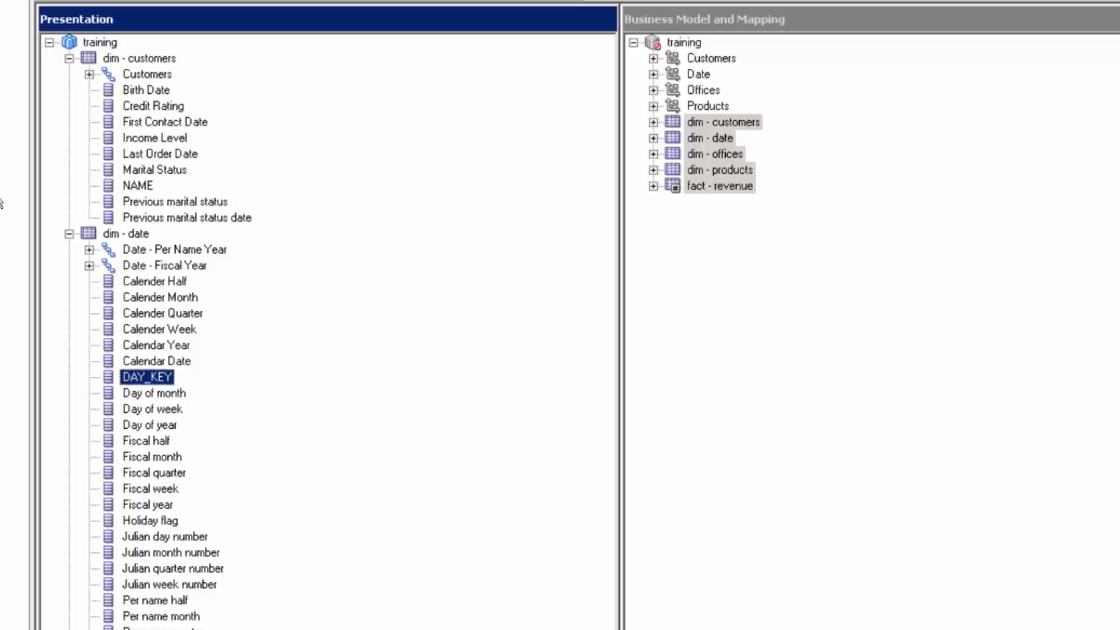
pyautogui.press('Delete')
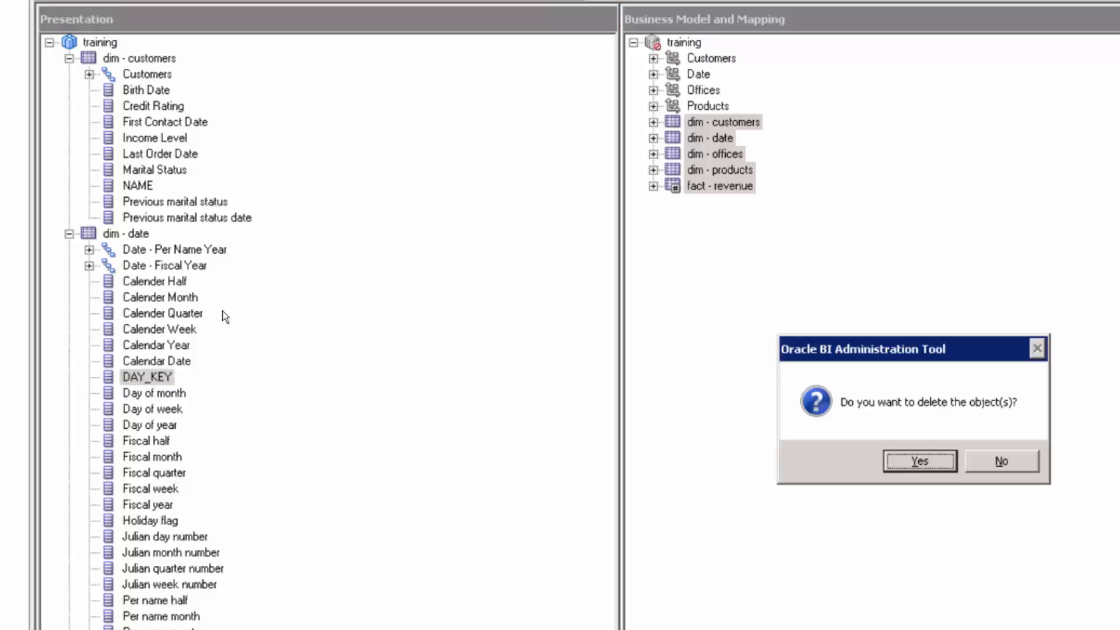
pyautogui.click(903, 464)
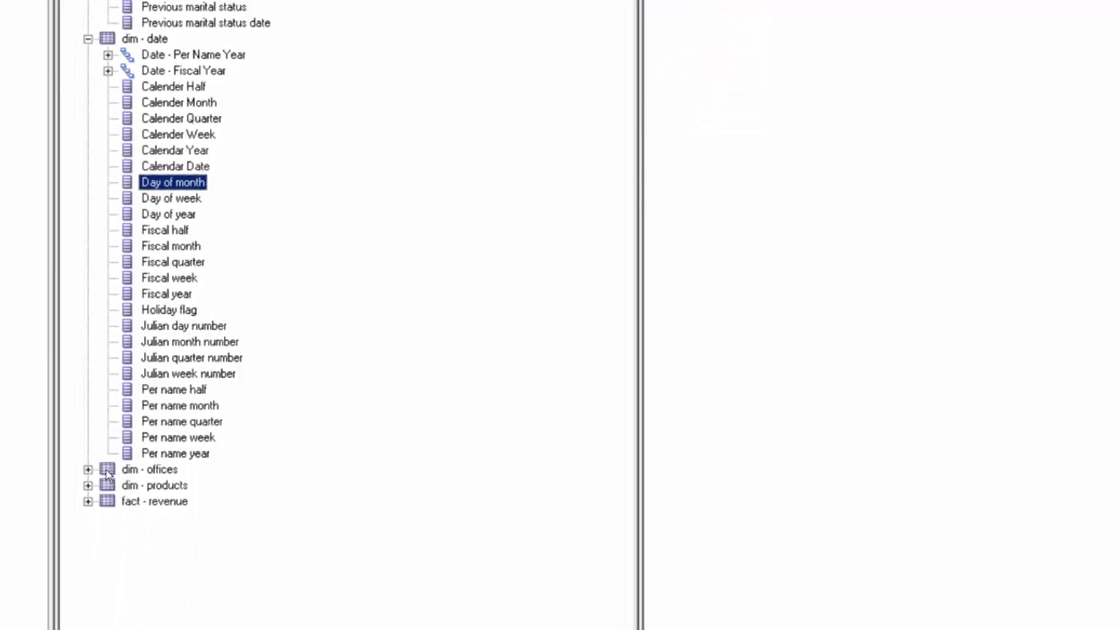
# Expand the dim - offices presentation table and delete its Office Key column
pyautogui.click(87, 469)
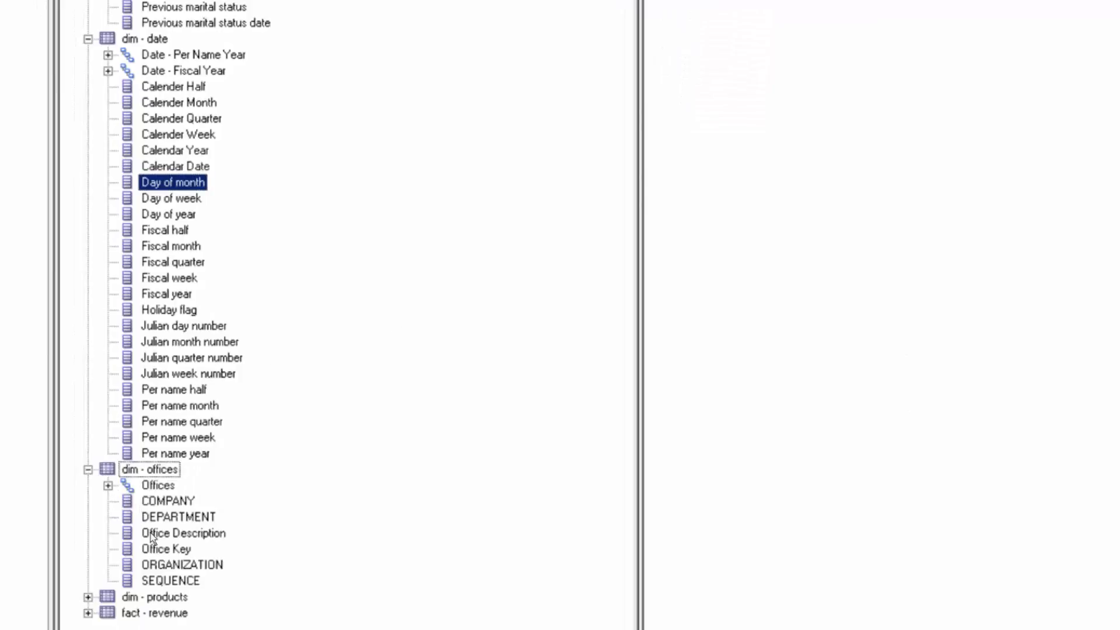
pyautogui.click(158, 551)
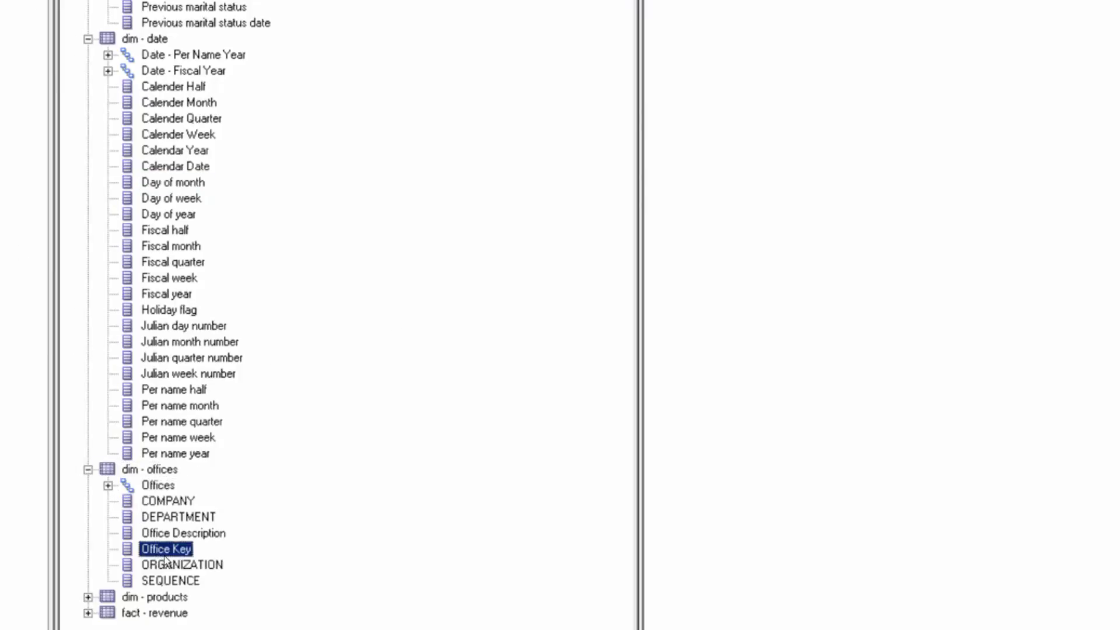
pyautogui.press('Delete')
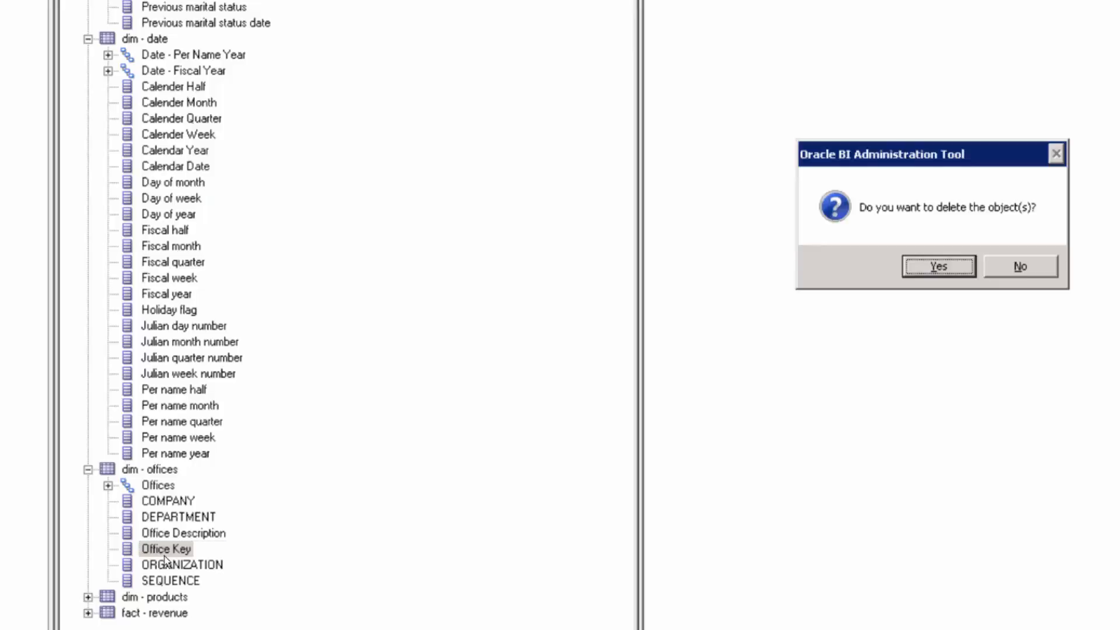
pyautogui.press('Return')
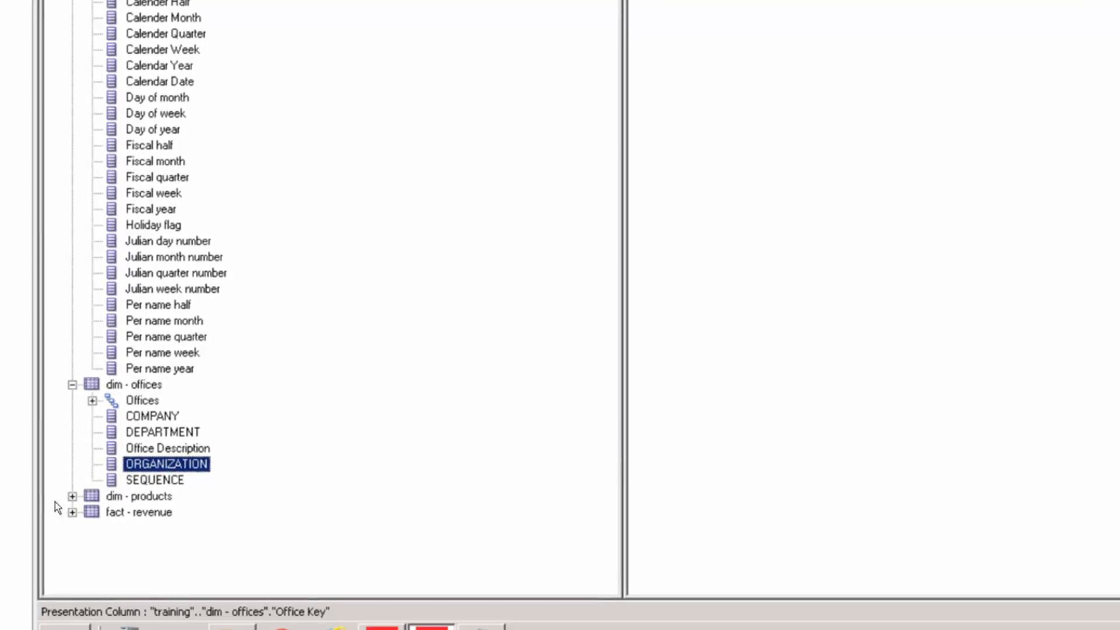
# Expand the dim - products presentation table and delete its Product Key column
pyautogui.click(72, 496)
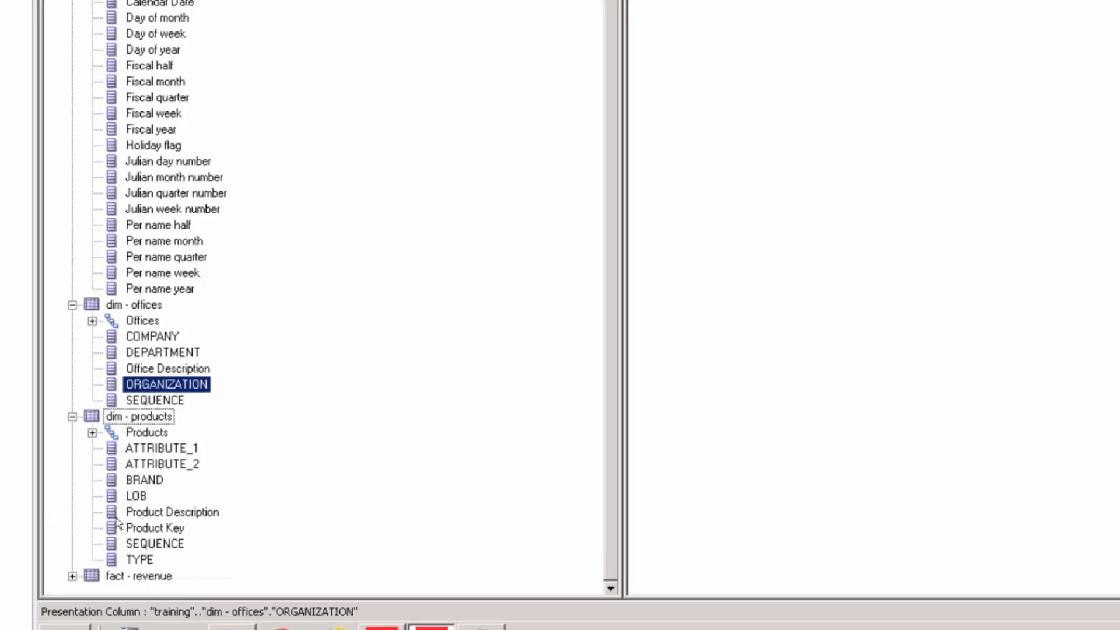
pyautogui.click(140, 528)
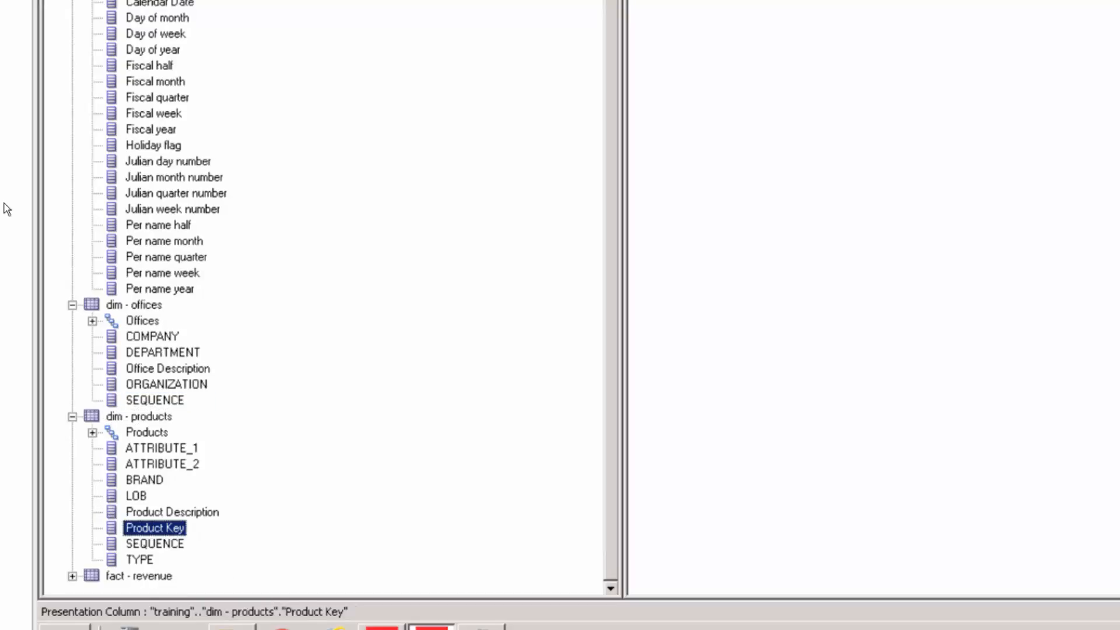
pyautogui.press('Delete')
pyautogui.press('Return')
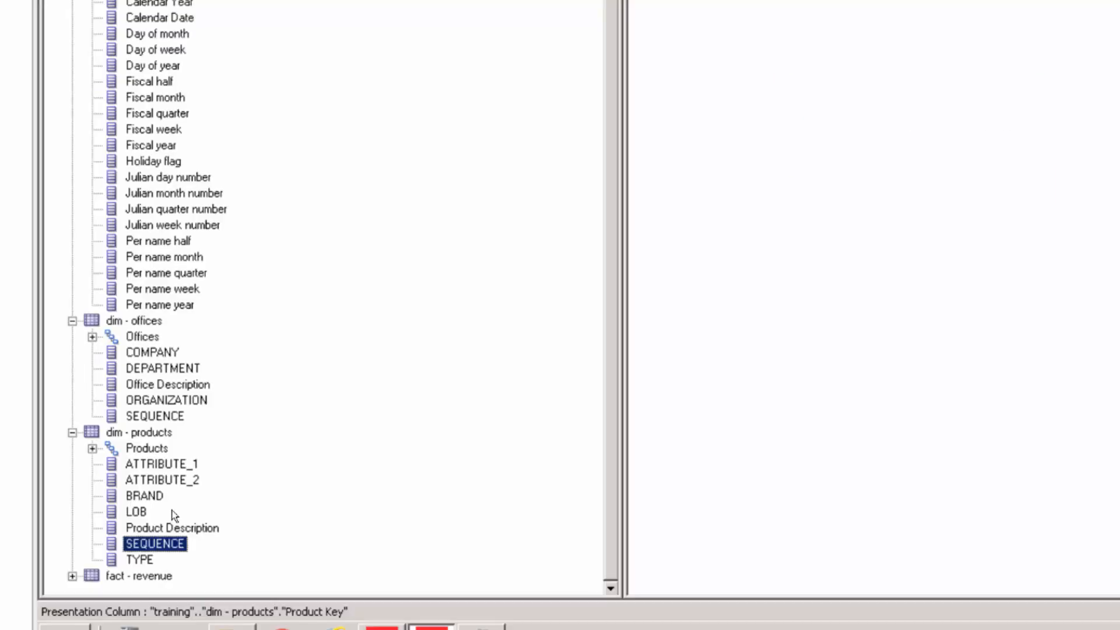
# Expand the fact - revenue presentation table and delete its Order Number column
pyautogui.click(72, 576)
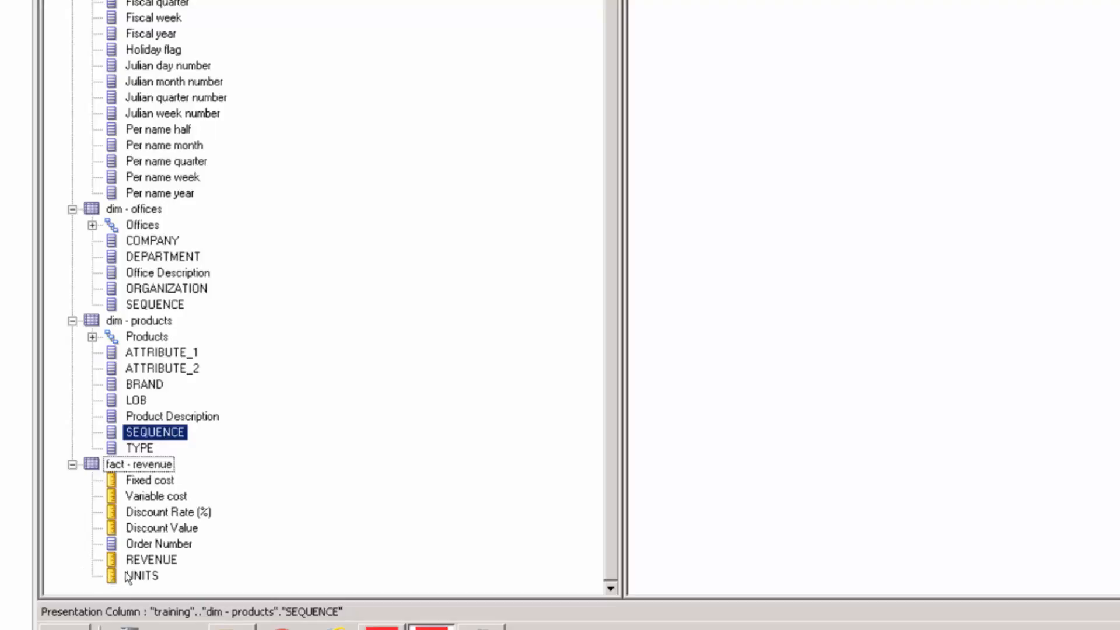
pyautogui.click(153, 546)
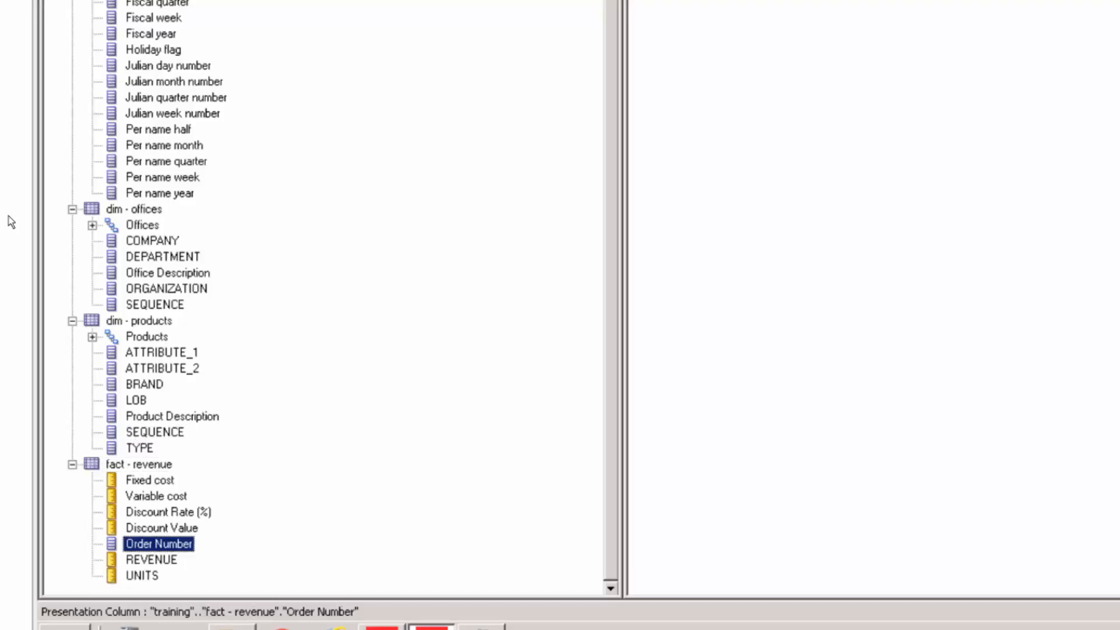
pyautogui.press('Delete')
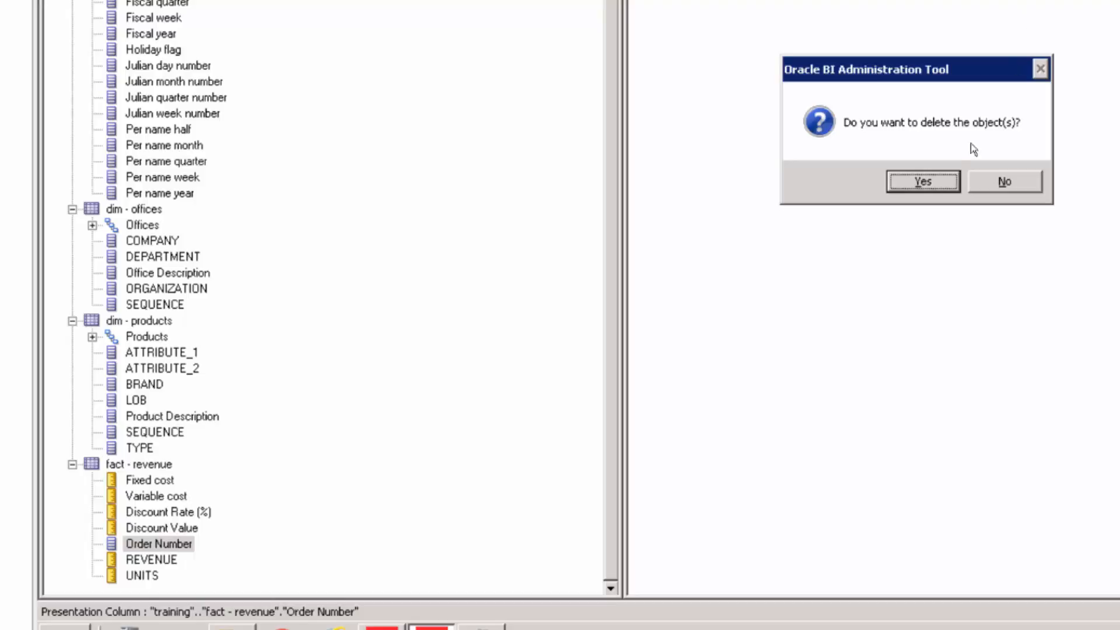
pyautogui.click(923, 181)
# Rename the Date - Fiscal Year hierarchy in the dim - date presentation table as Fiscal Dates
pyautogui.scroll(3, 137, 172)
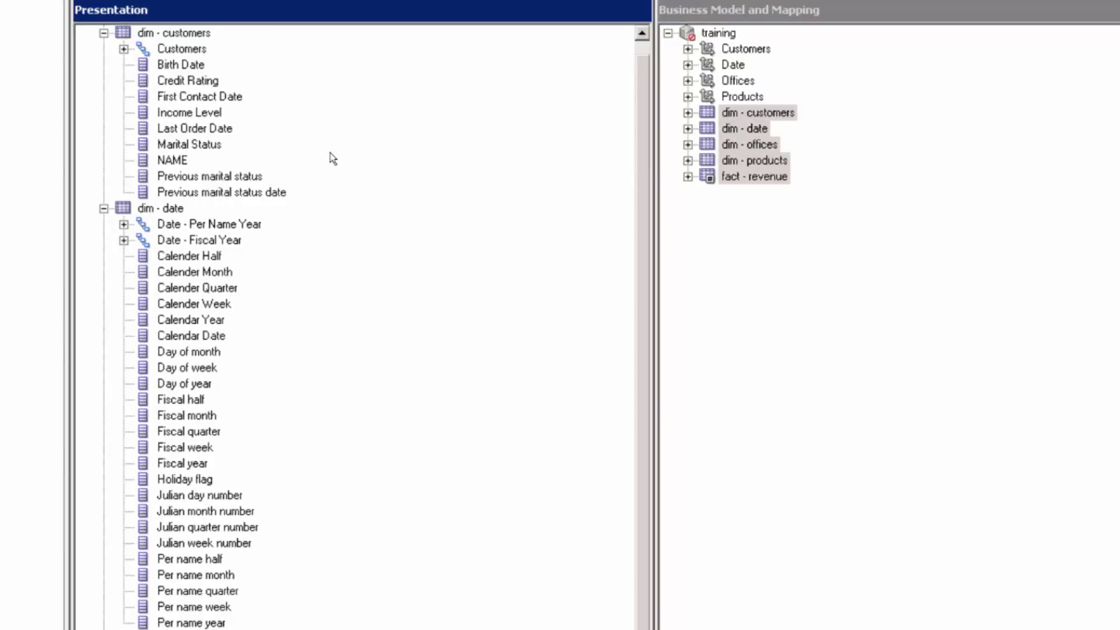
pyautogui.click(166, 241)
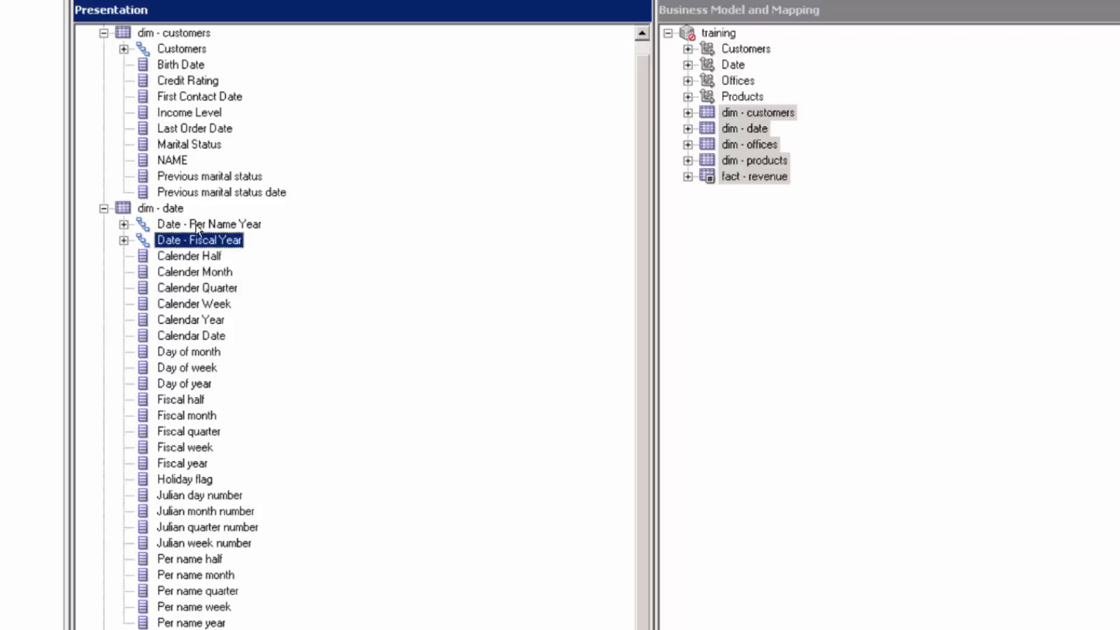
pyautogui.rightClick(178, 244)
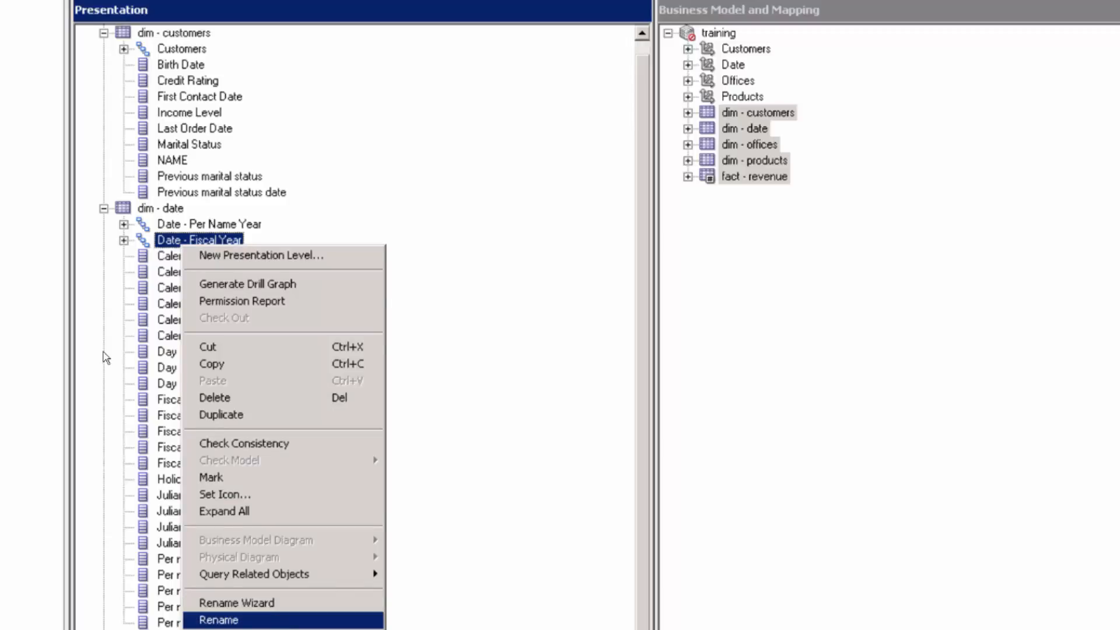
pyautogui.press('Return')
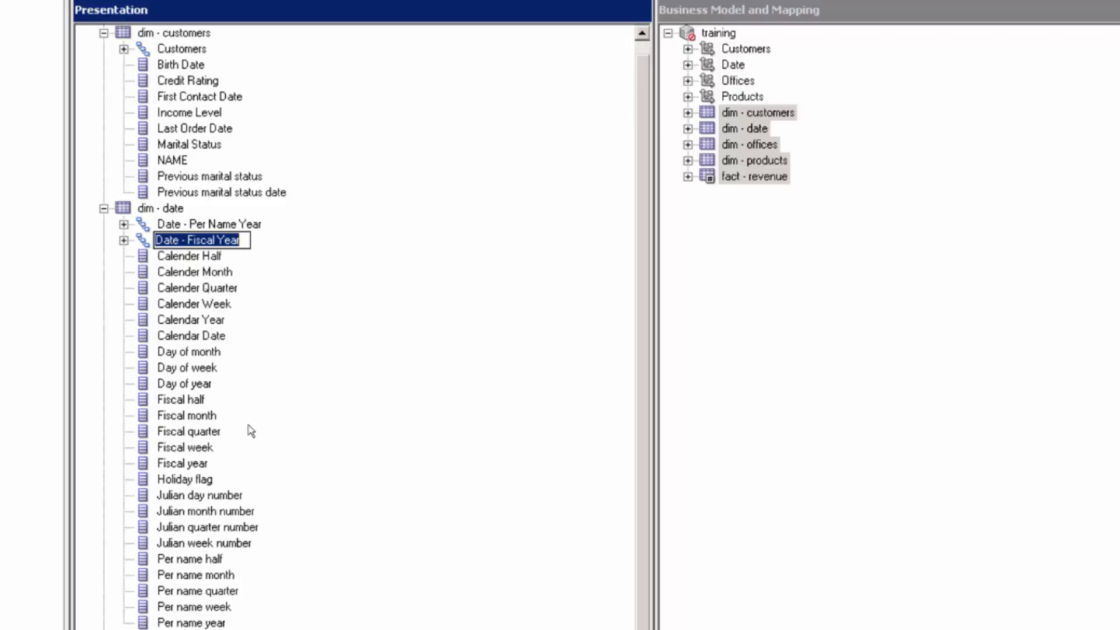
pyautogui.write('Fiscal Date')
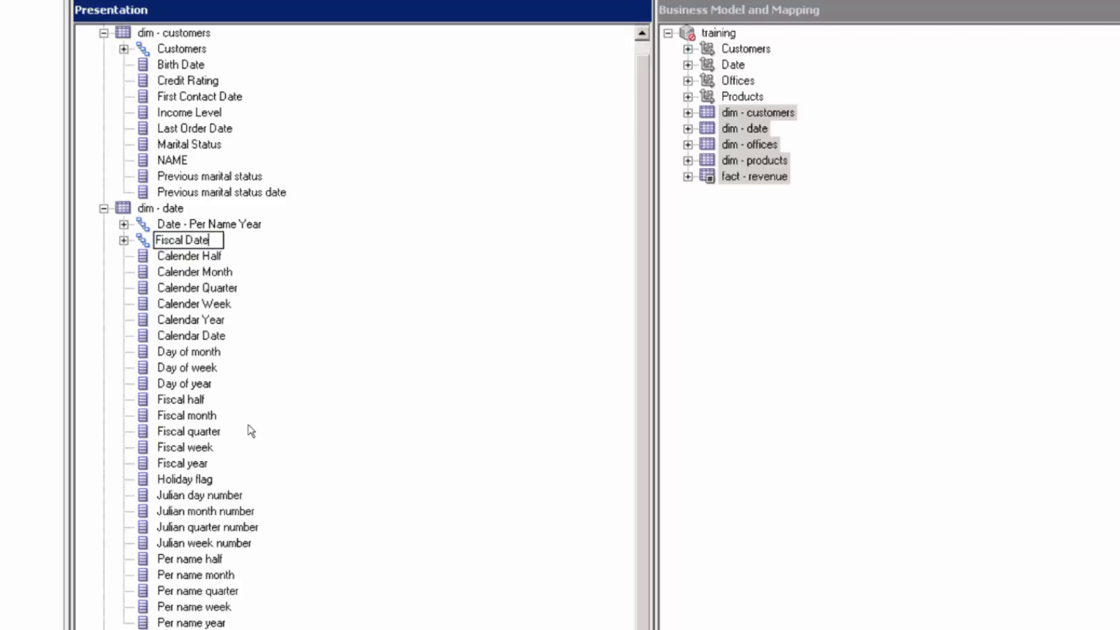
pyautogui.write('s')
pyautogui.press('Return')
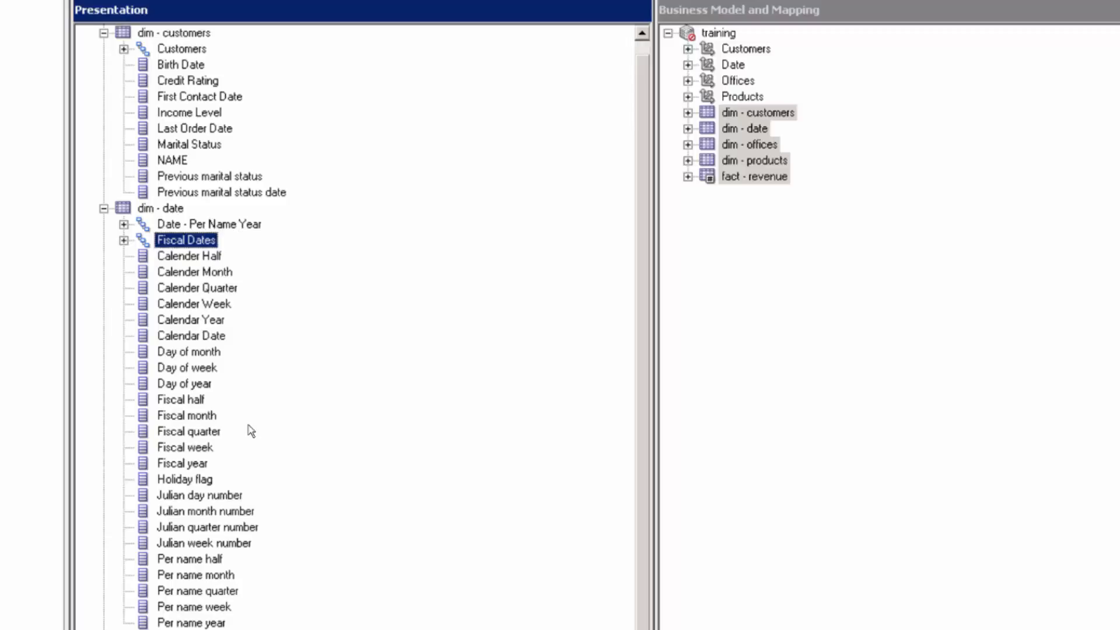
# Rename the Date - Per Name Year hierarchy in the dim - date presentation table as Per name dates
pyautogui.click(188, 226)
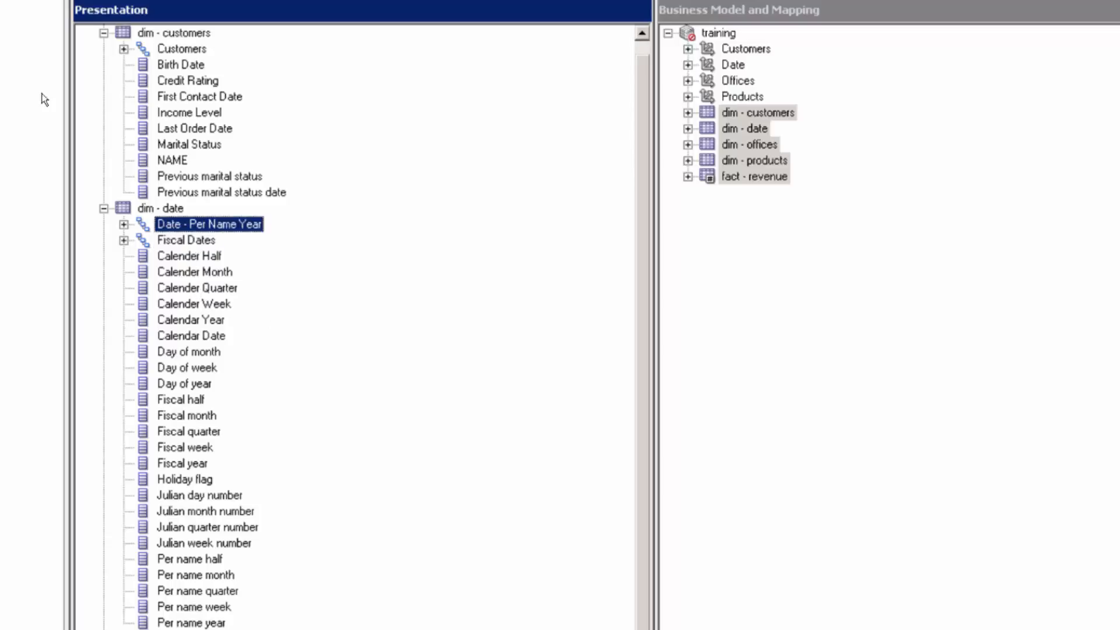
pyautogui.rightClick(182, 231)
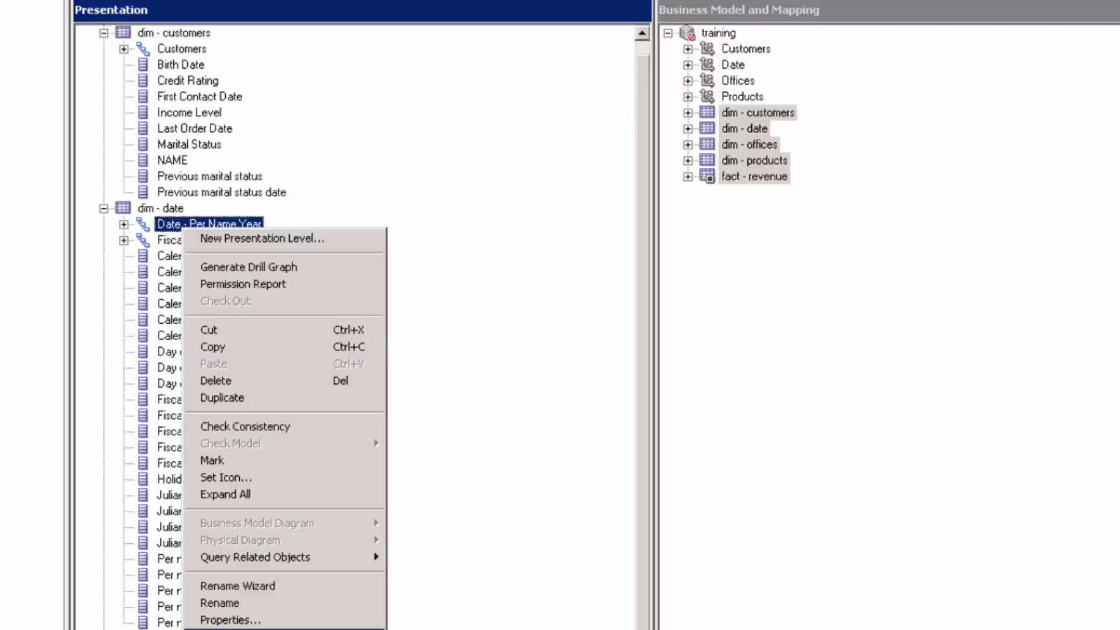
pyautogui.click(217, 603)
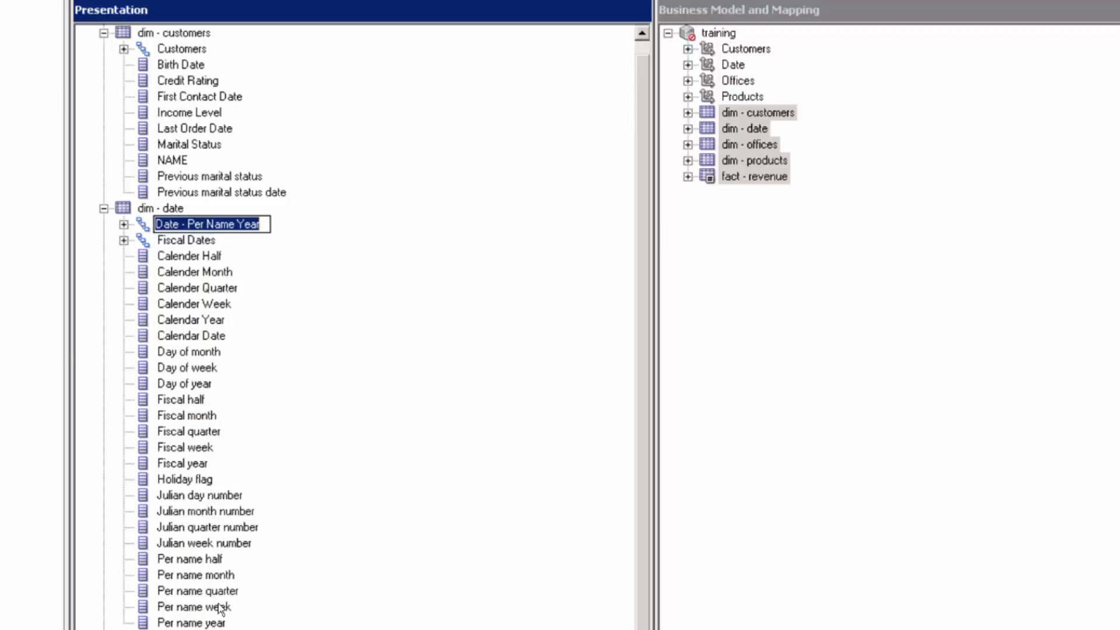
pyautogui.write('Per name dates')
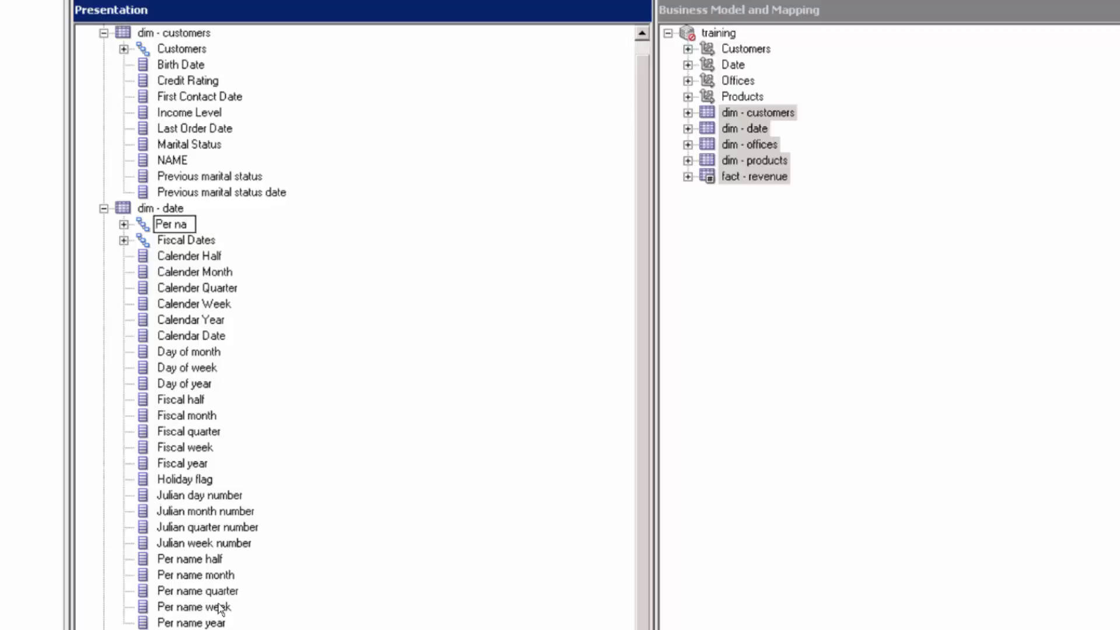
pyautogui.press('Return')
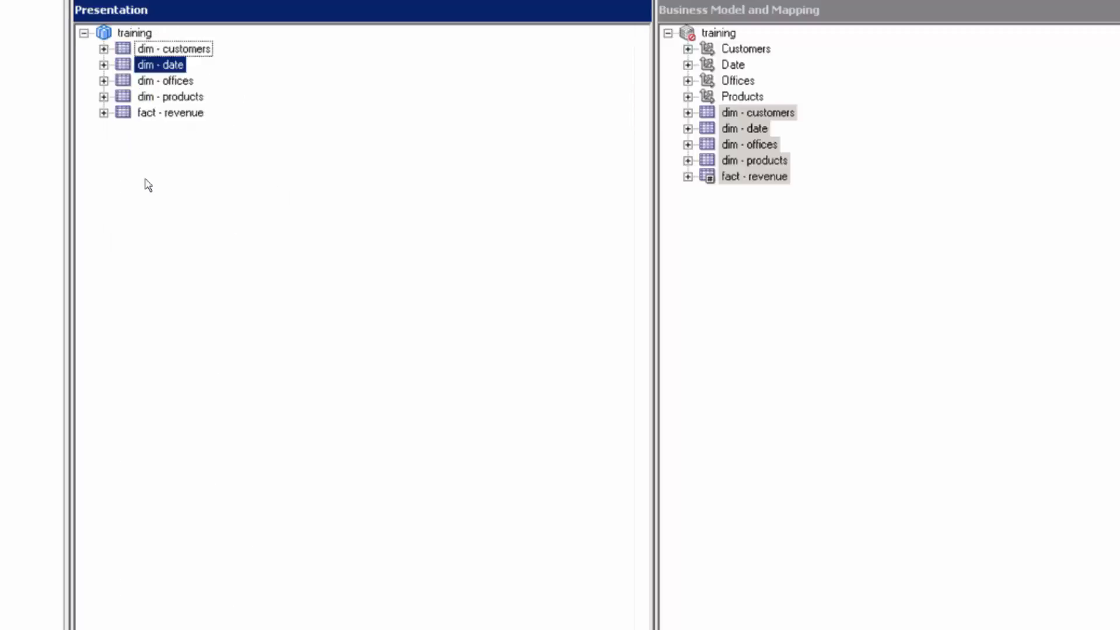
# Create a new presentation table named measures in the training subject area
pyautogui.rightClick(145, 155)
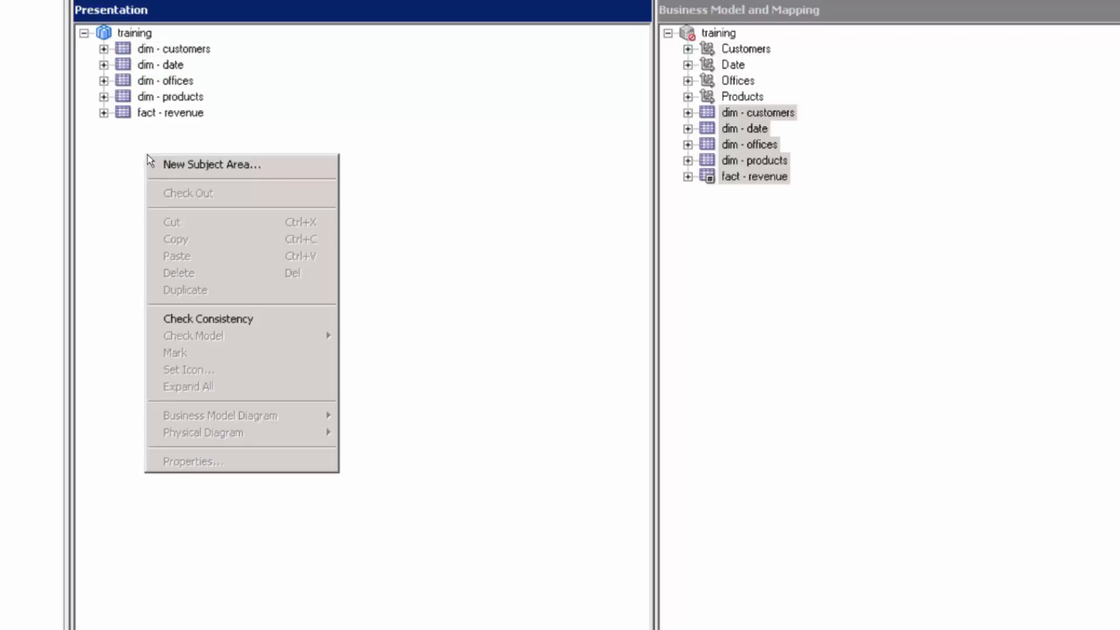
pyautogui.rightClick(137, 36)
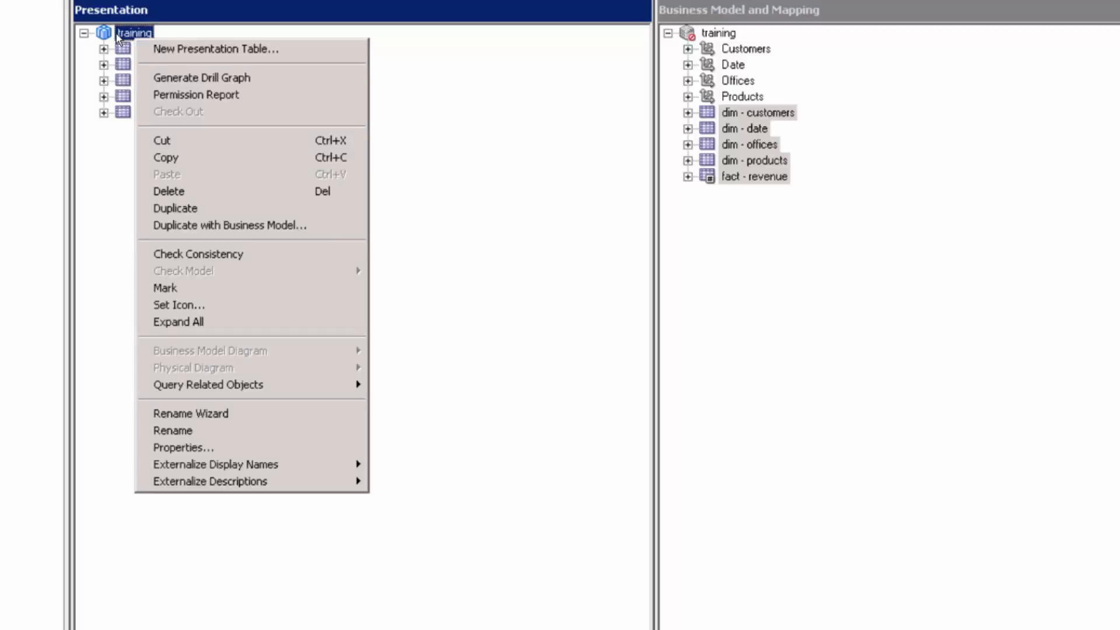
pyautogui.click(162, 56)
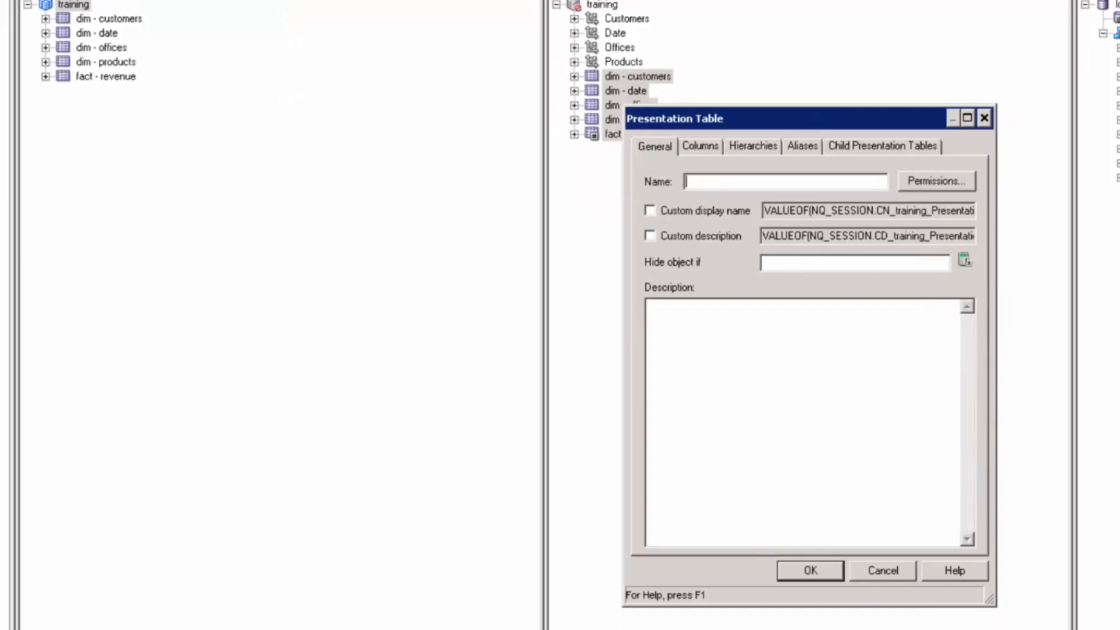
pyautogui.write('measures')
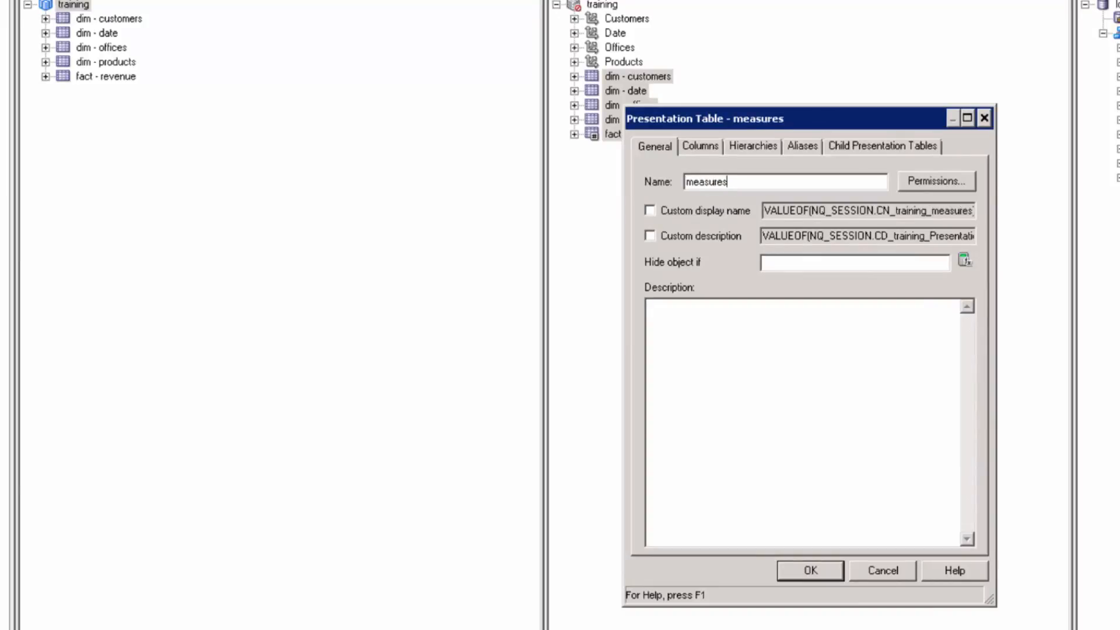
pyautogui.click(794, 568)
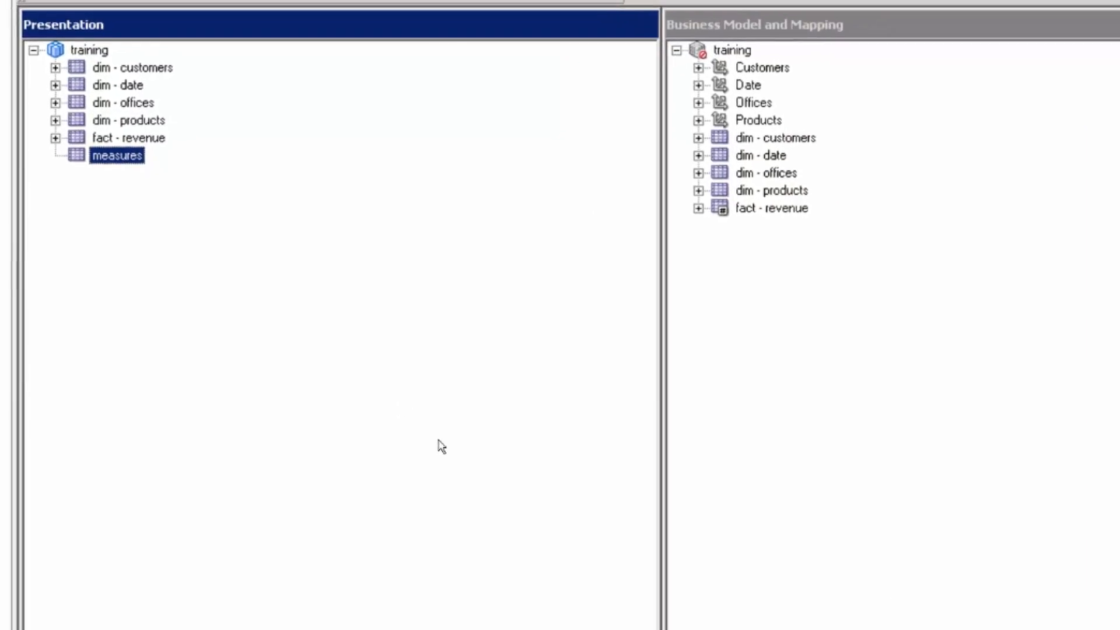
# Reorder the presentation tables of the training subject area so that measures comes directly before fact - revenue
pyautogui.click(93, 54)
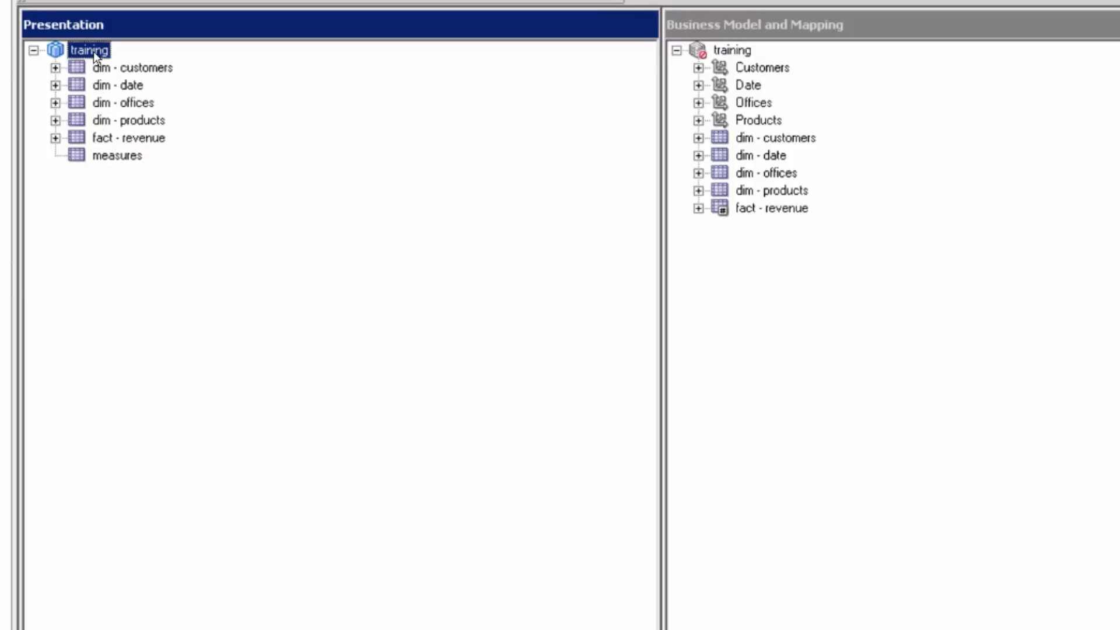
pyautogui.doubleClick(92, 51)
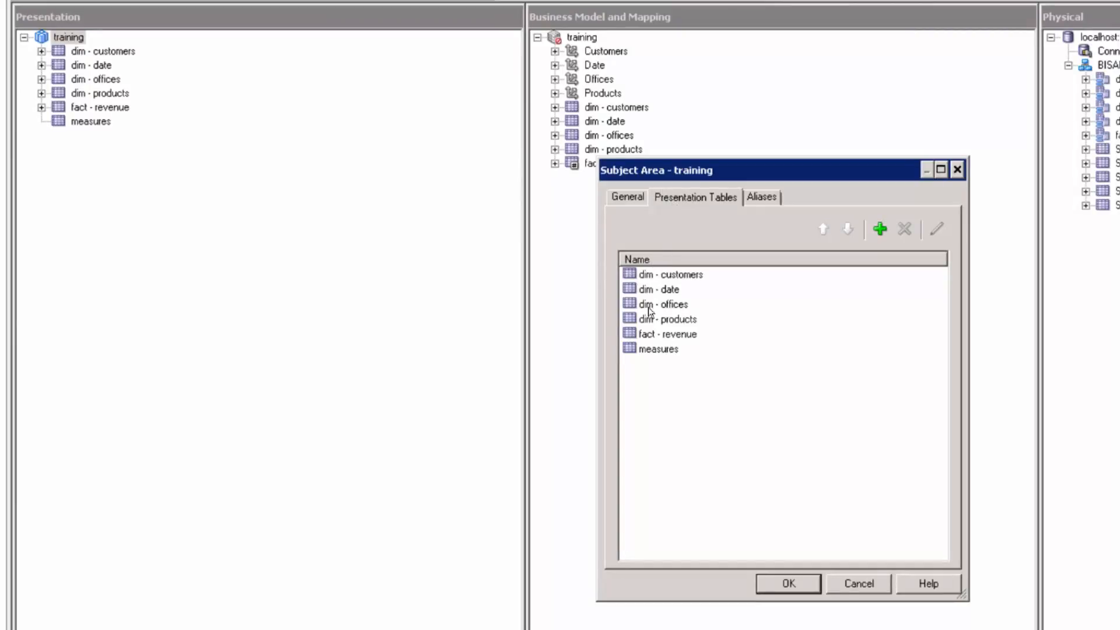
pyautogui.click(661, 351)
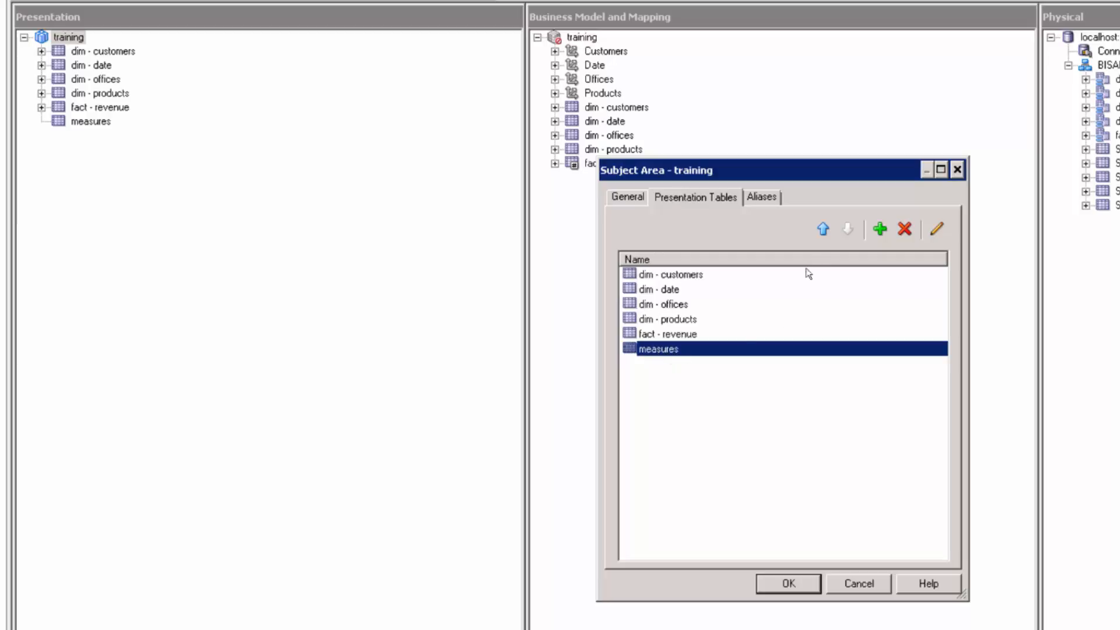
pyautogui.click(821, 231)
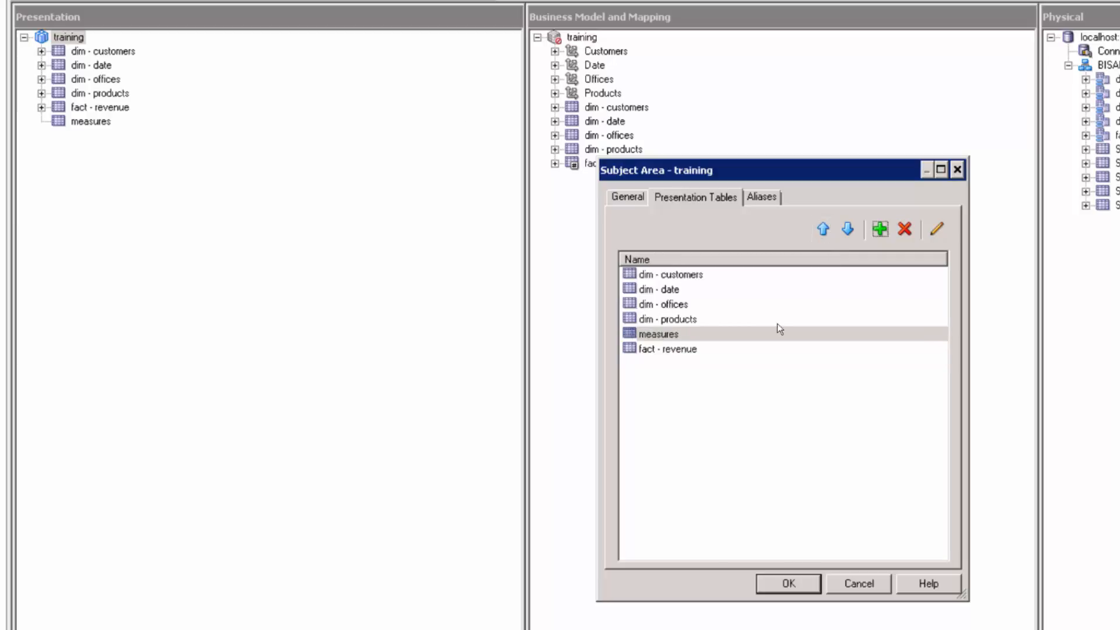
pyautogui.click(654, 274)
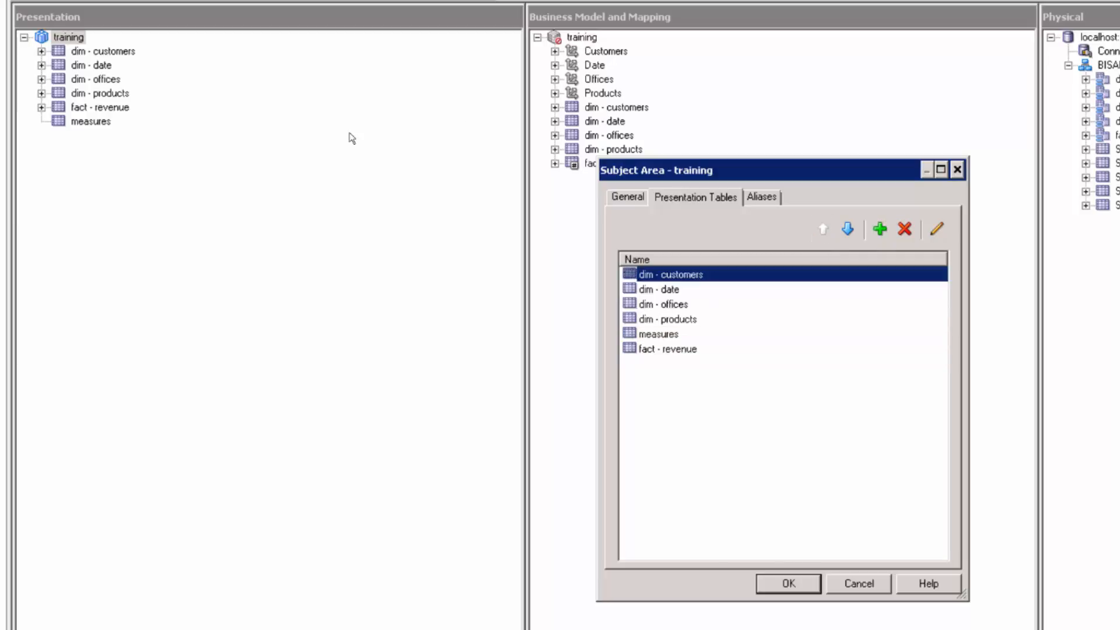
pyautogui.click(785, 585)
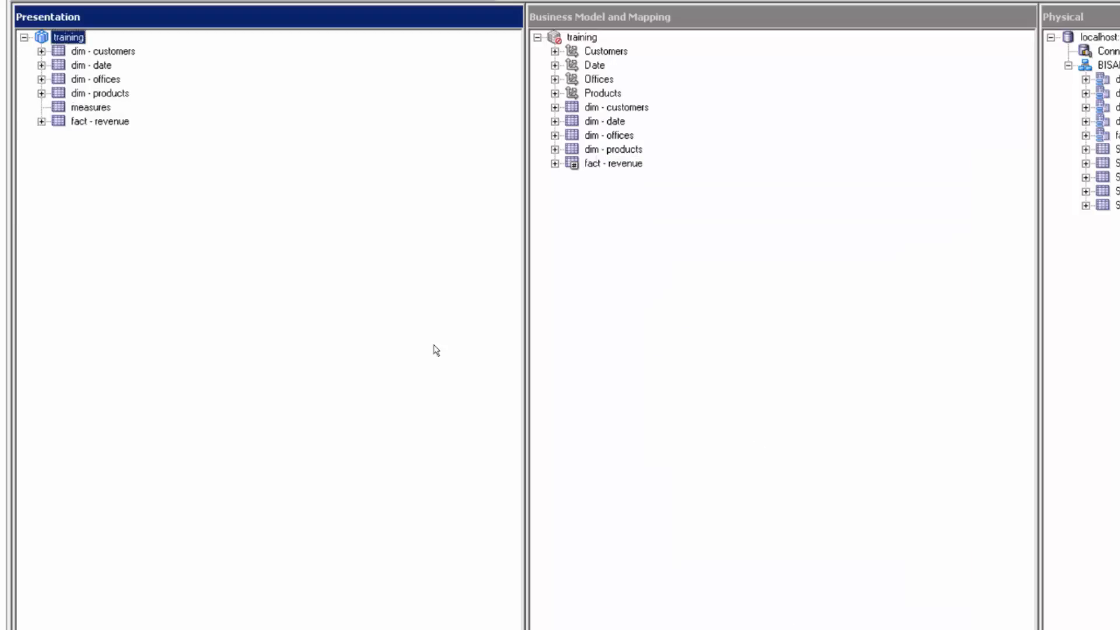
# Rename the dim - customers presentation table as Customers
pyautogui.doubleClick(120, 52)
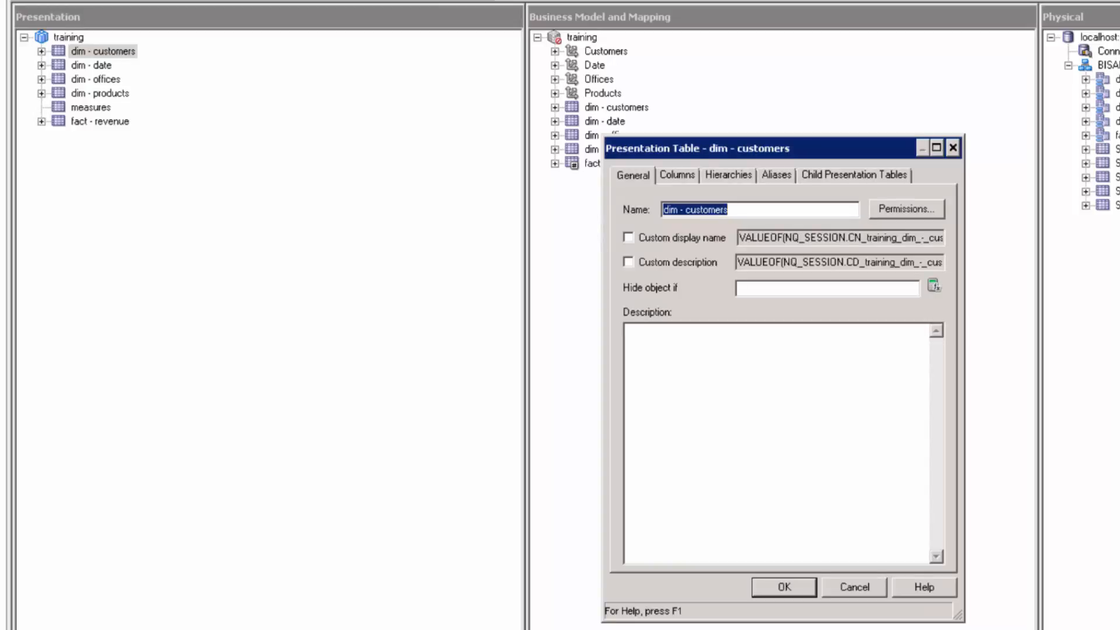
pyautogui.click(116, 55)
pyautogui.write('Cust')
pyautogui.press('Return')
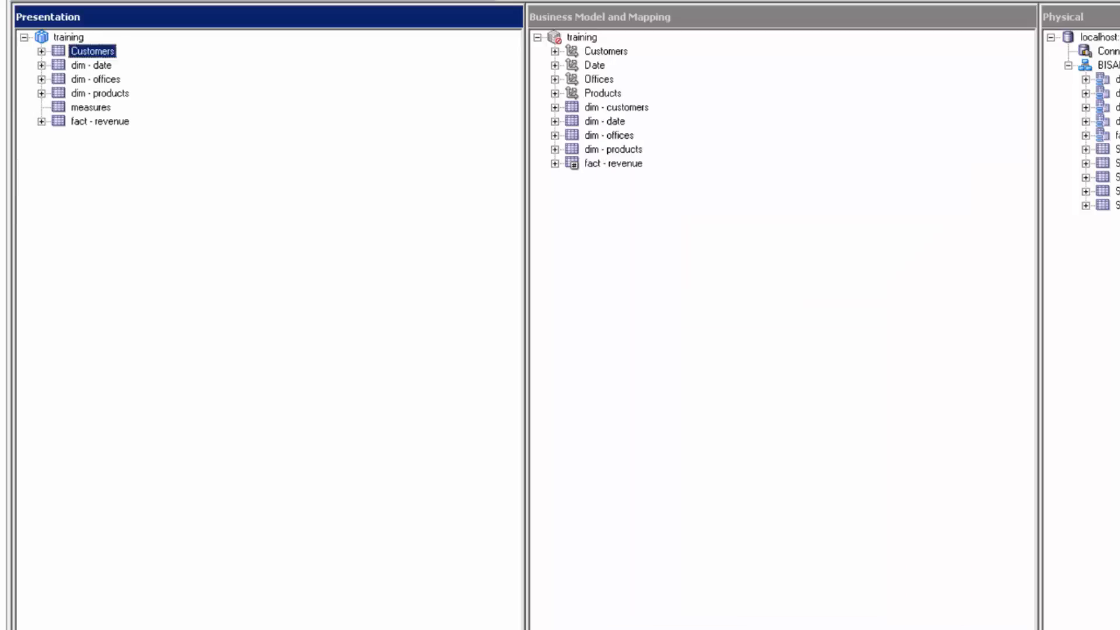
# Rename the dim - date presentation table as Date and the dim - offices presentation table as Offices
pyautogui.doubleClick(104, 64)
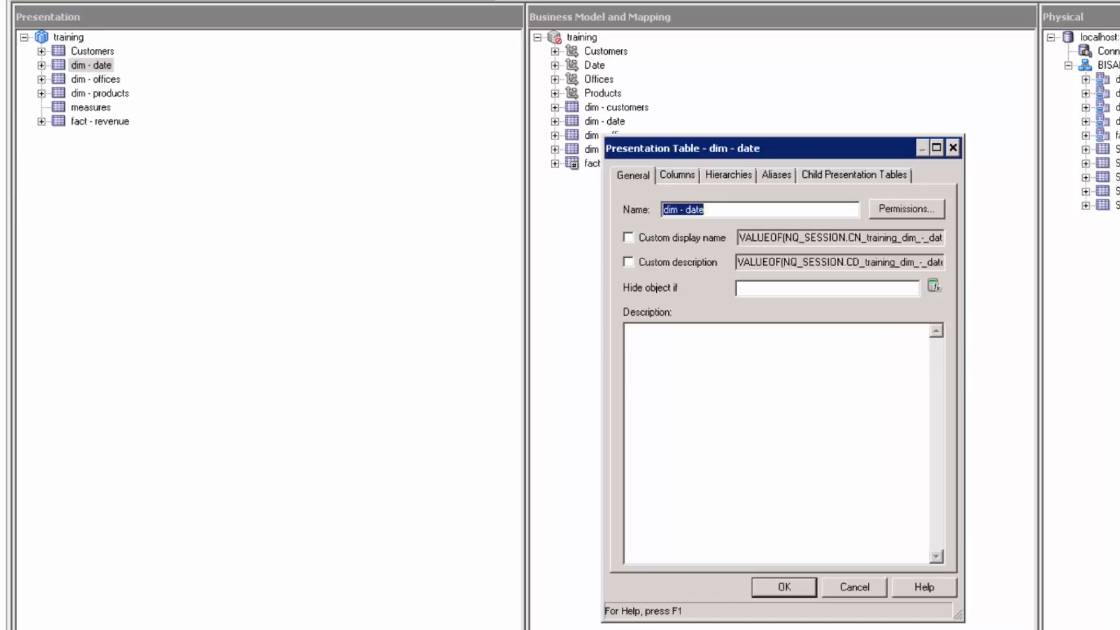
pyautogui.write('Date')
pyautogui.press('Return')
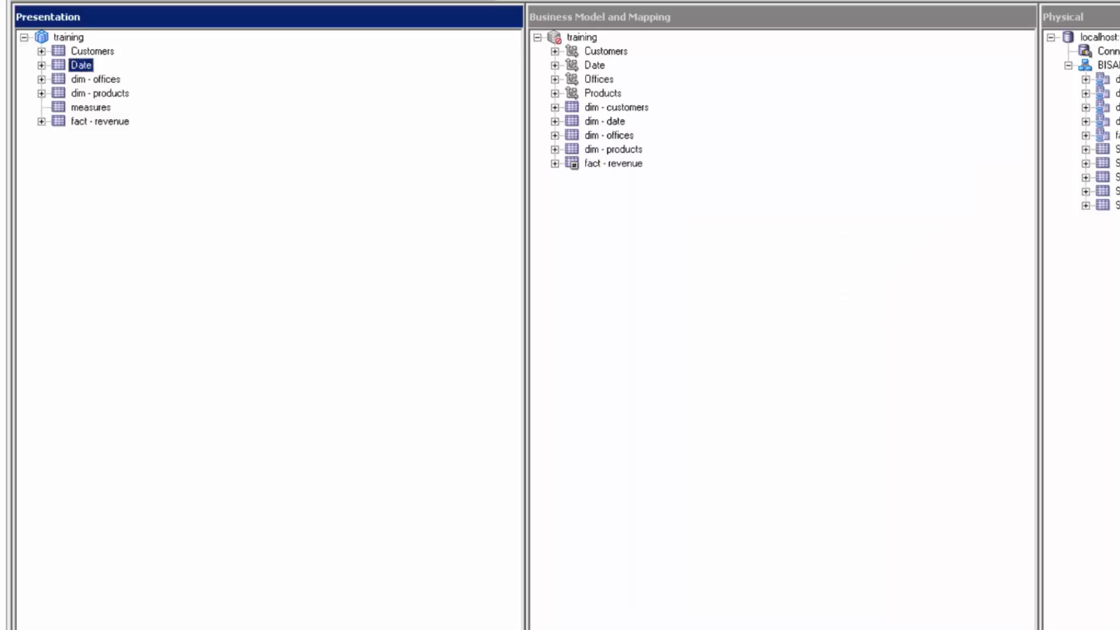
pyautogui.doubleClick(96, 81)
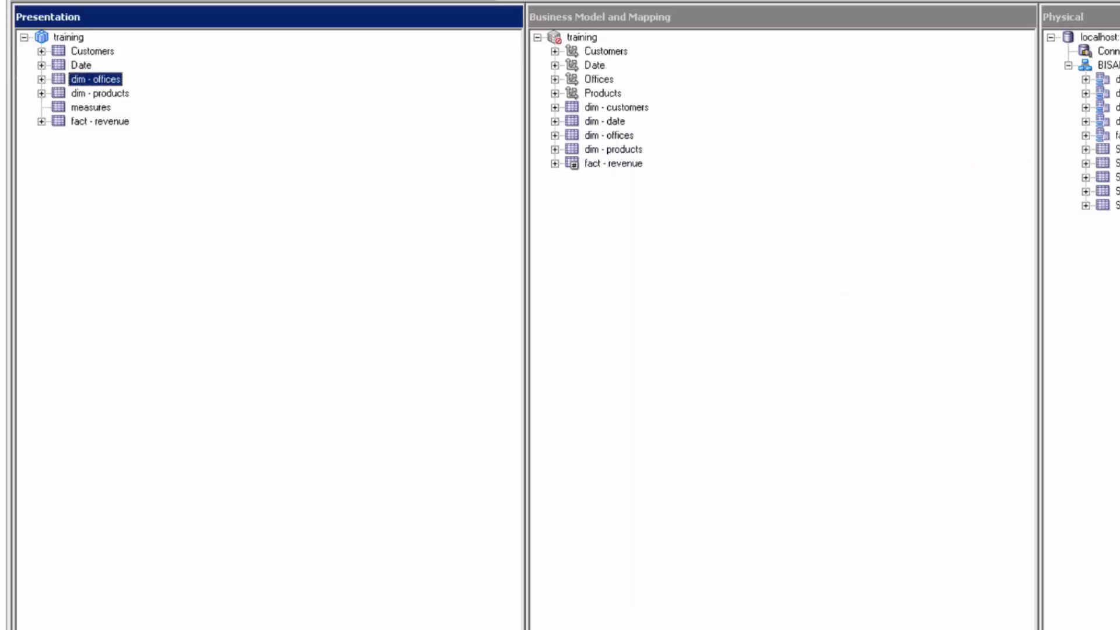
pyautogui.write('Offices')
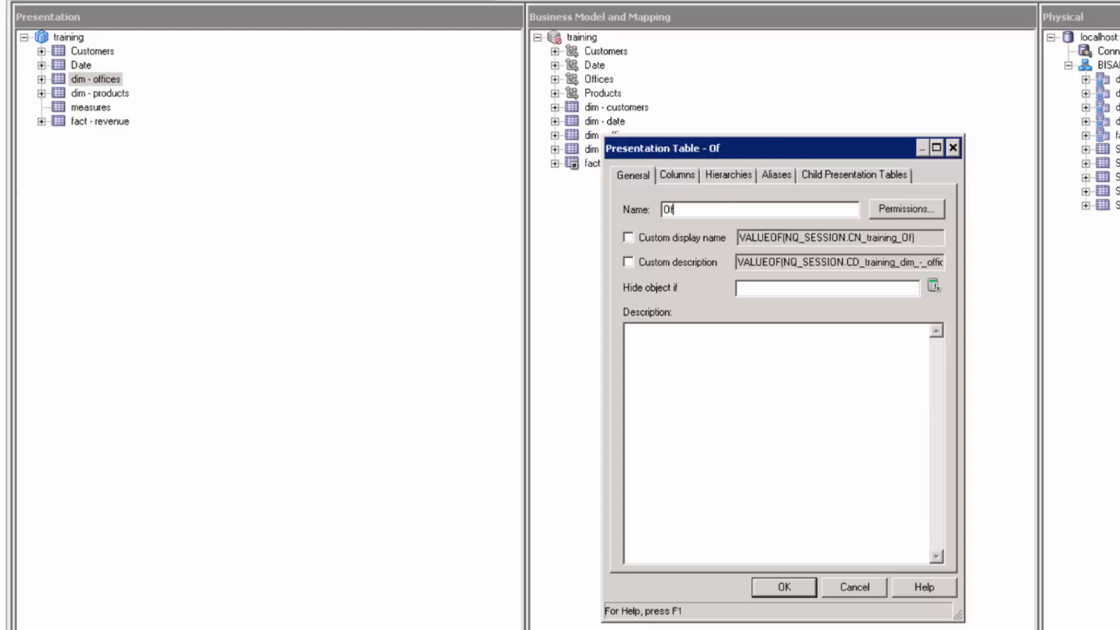
pyautogui.press('Return')
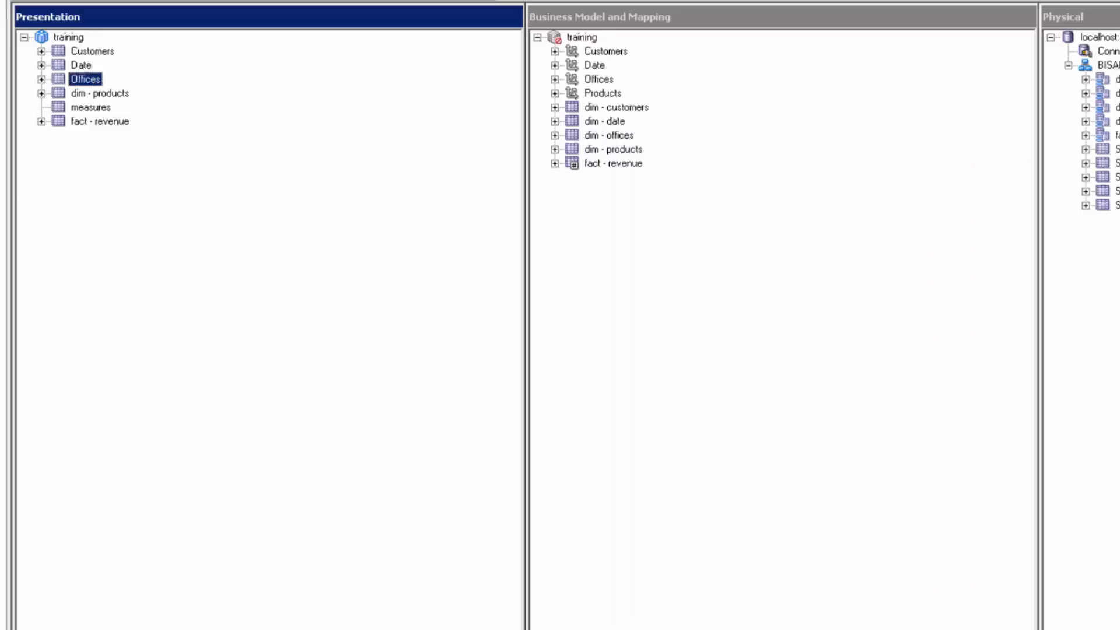
# Rename the dim - products presentation table as Products
pyautogui.click(102, 106)
pyautogui.click(100, 93)
pyautogui.doubleClick(101, 94)
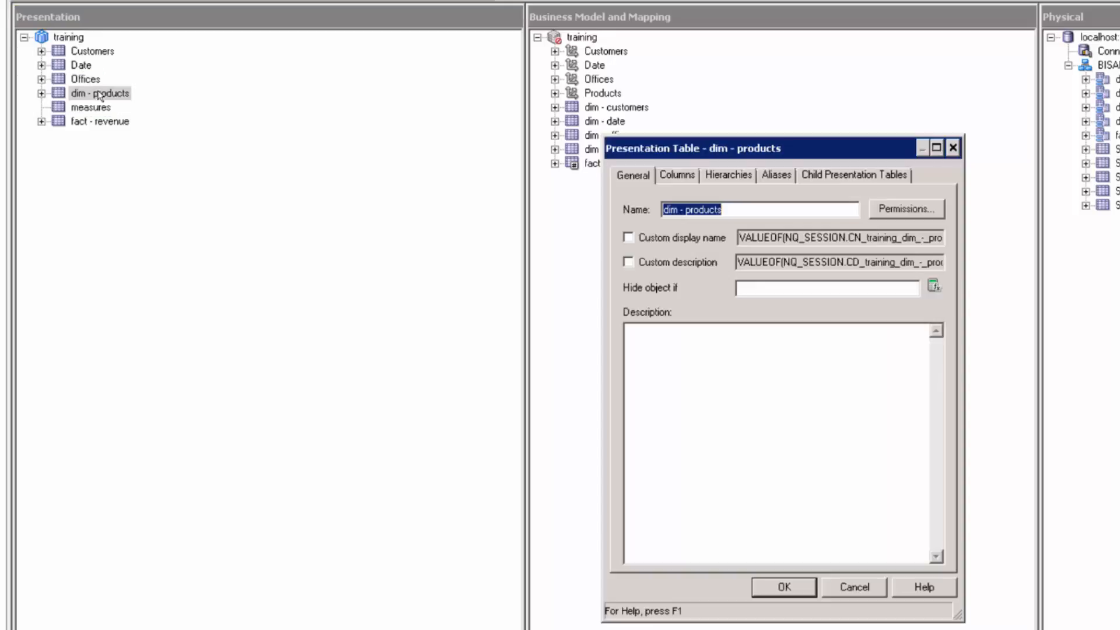
pyautogui.write('Products')
pyautogui.press('Return')
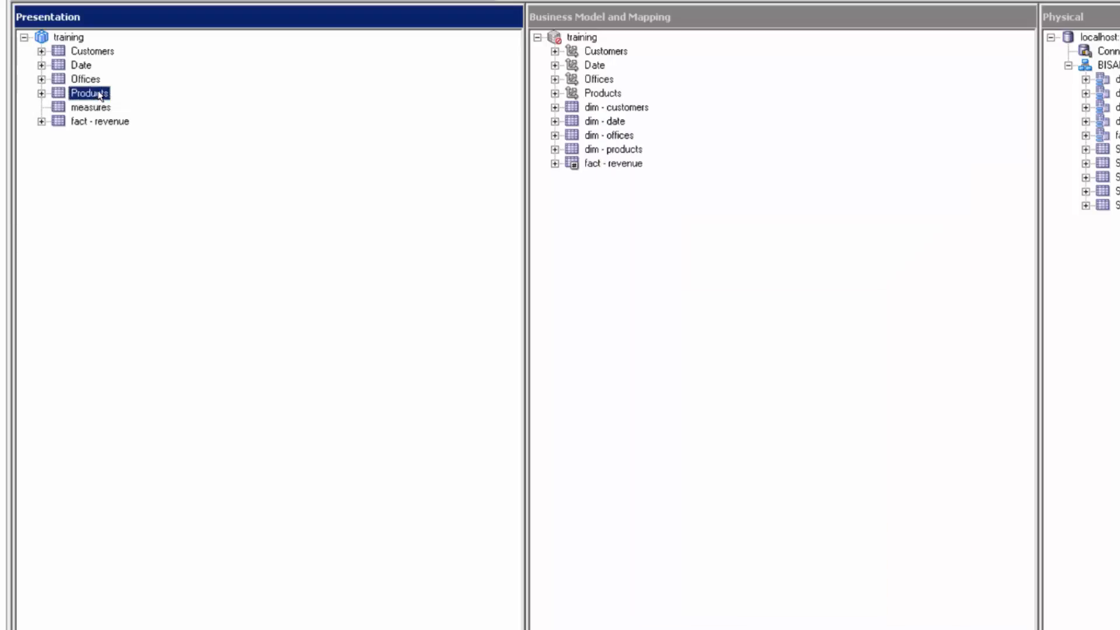
# Rename the fact - revenue presentation table as Revenue and capitalize the measures presentation table's name as Measures
pyautogui.doubleClick(115, 122)
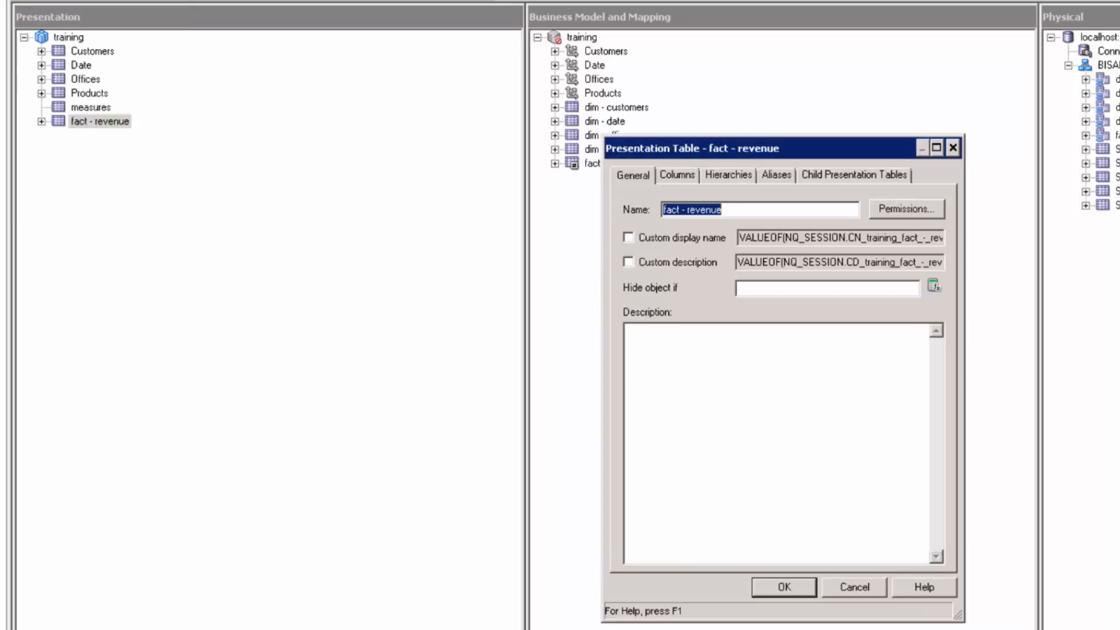
pyautogui.write('Revenue')
pyautogui.press('Return')
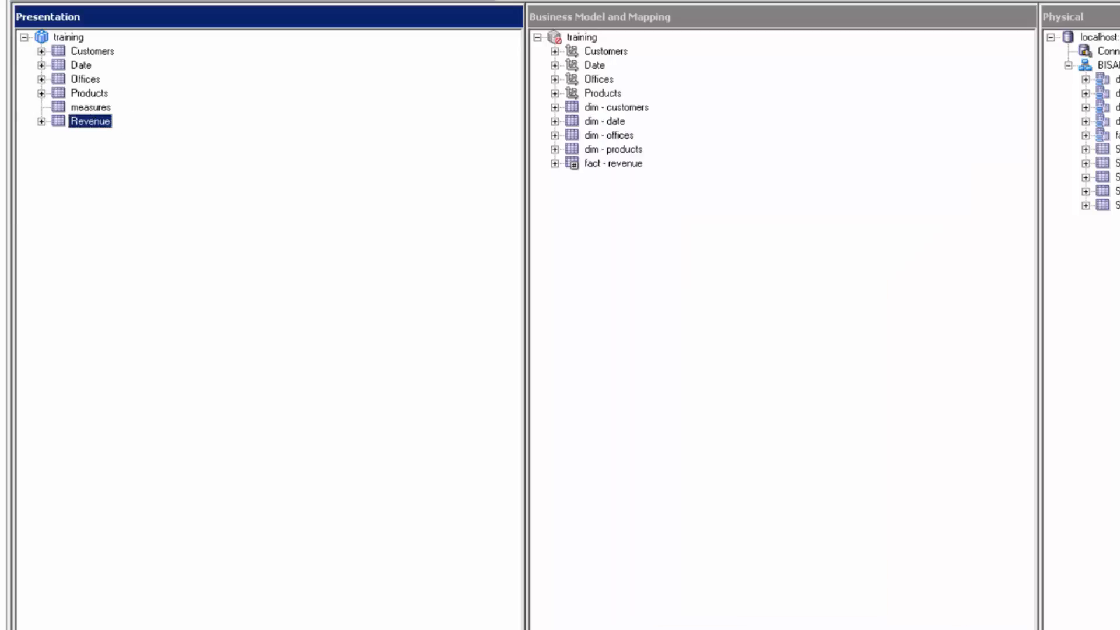
pyautogui.doubleClick(90, 107)
pyautogui.write('Measures')
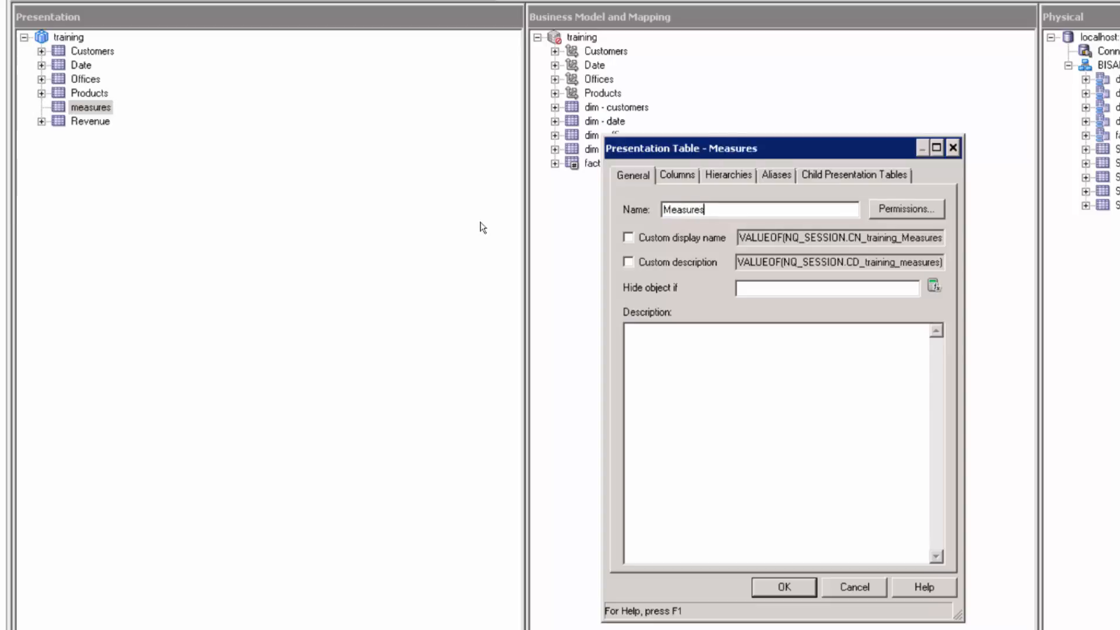
pyautogui.press('Return')
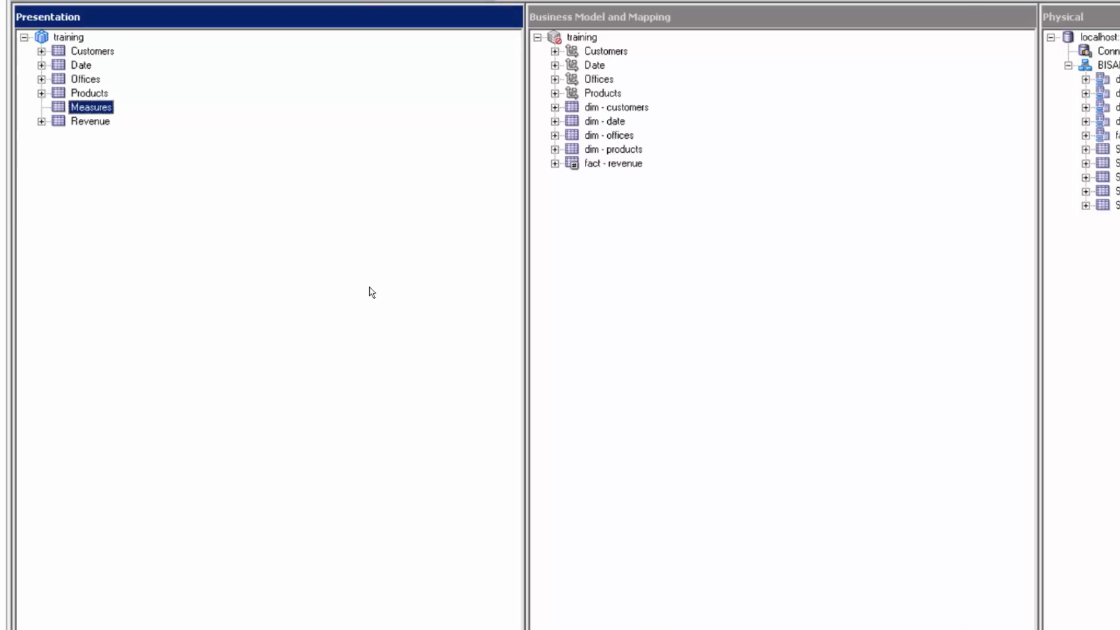
# Reorder the presentation tables of the training subject area so that Date comes first, directly before Customers
pyautogui.doubleClick(70, 38)
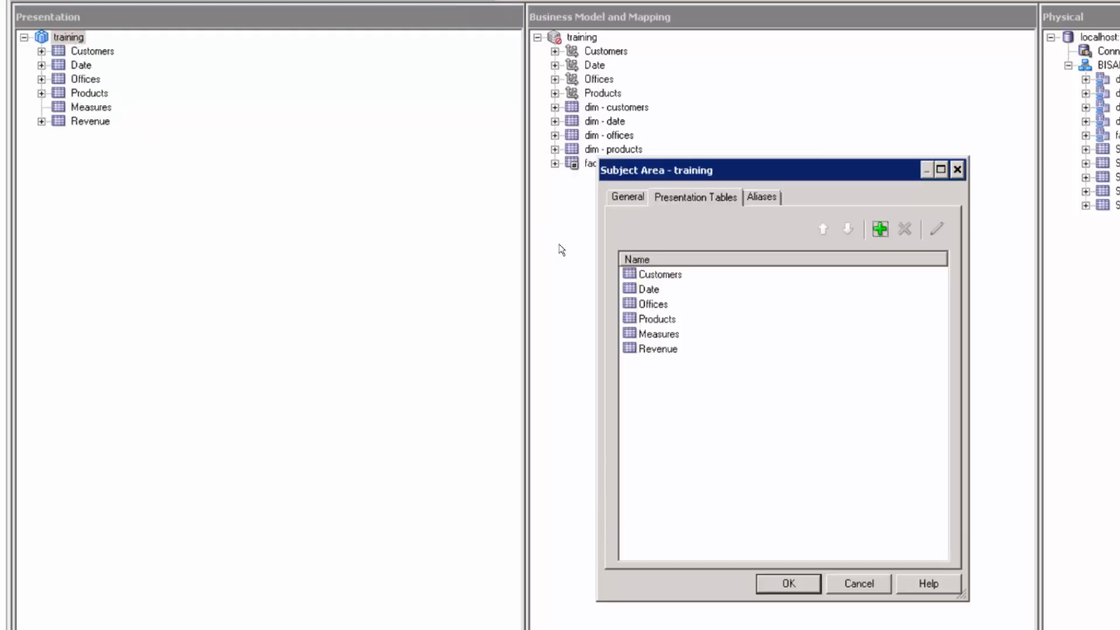
pyautogui.click(646, 290)
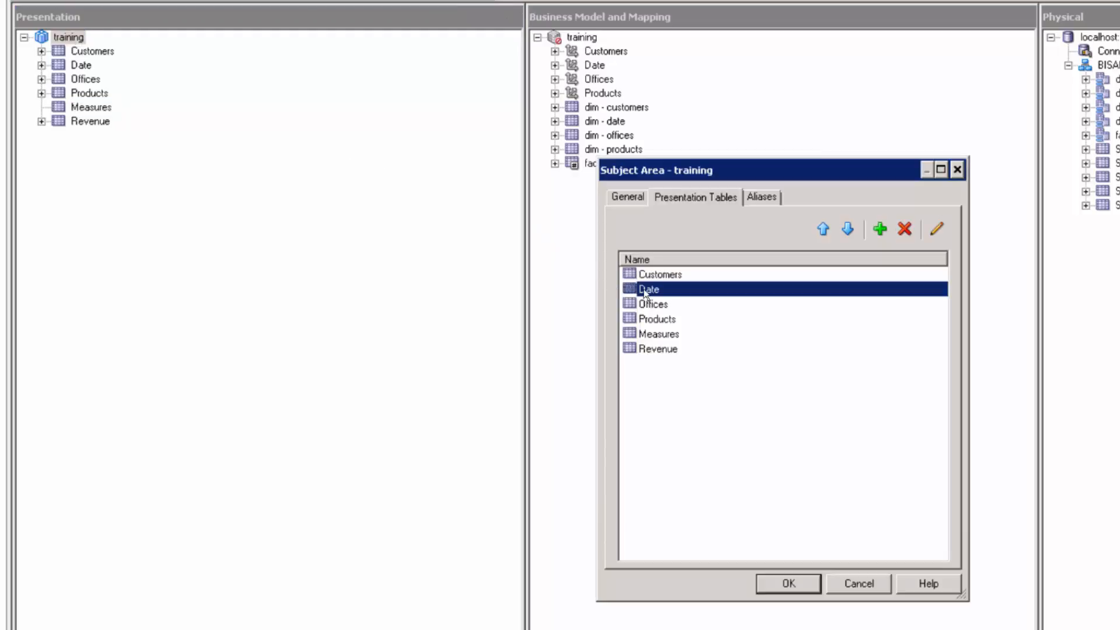
pyautogui.click(823, 228)
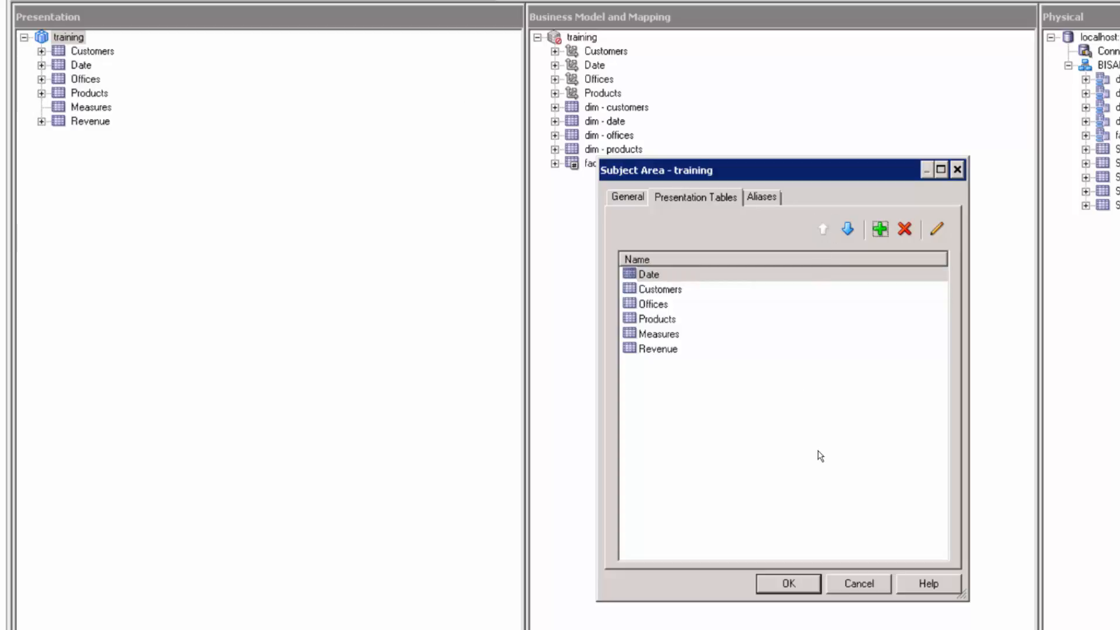
pyautogui.press('Return')
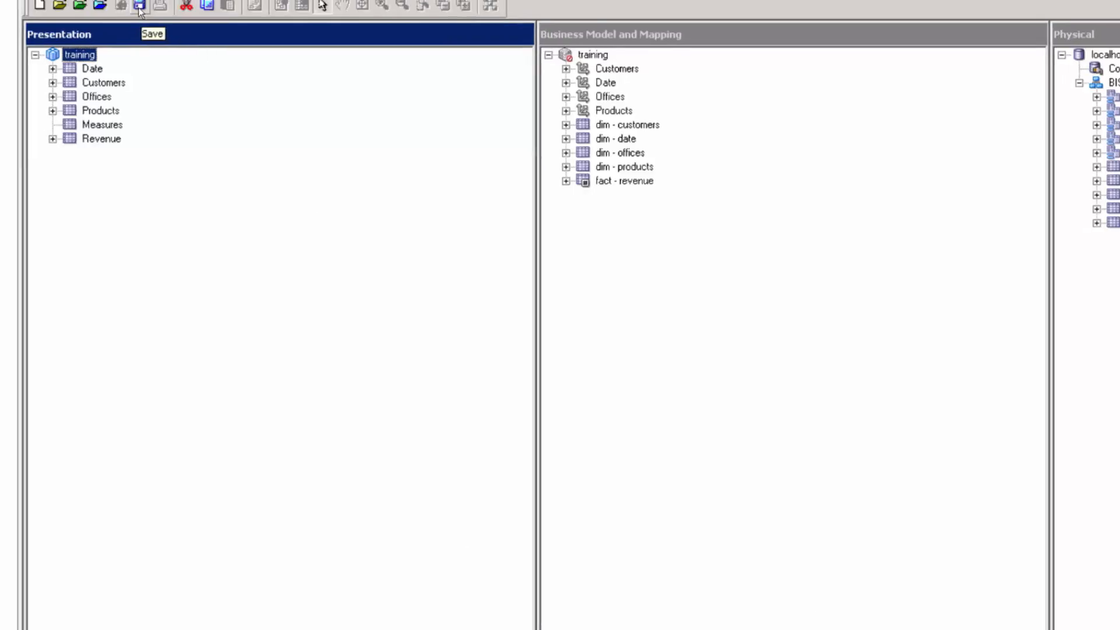
# Save the repository with a global consistency check and mark the training business model as available for queries
pyautogui.click(140, 7)
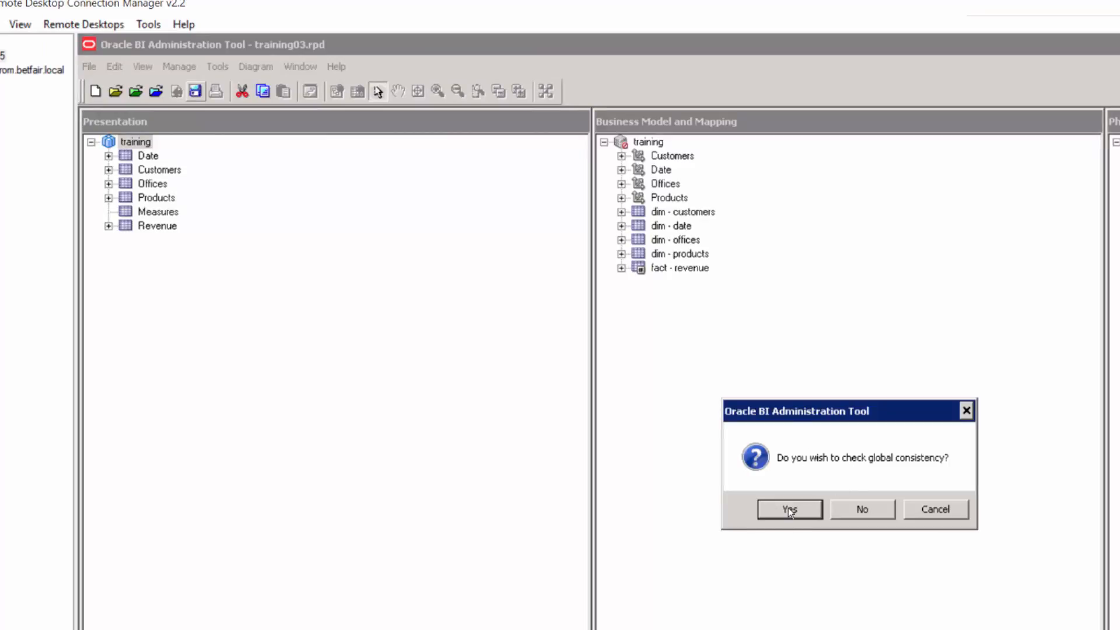
pyautogui.press('Return')
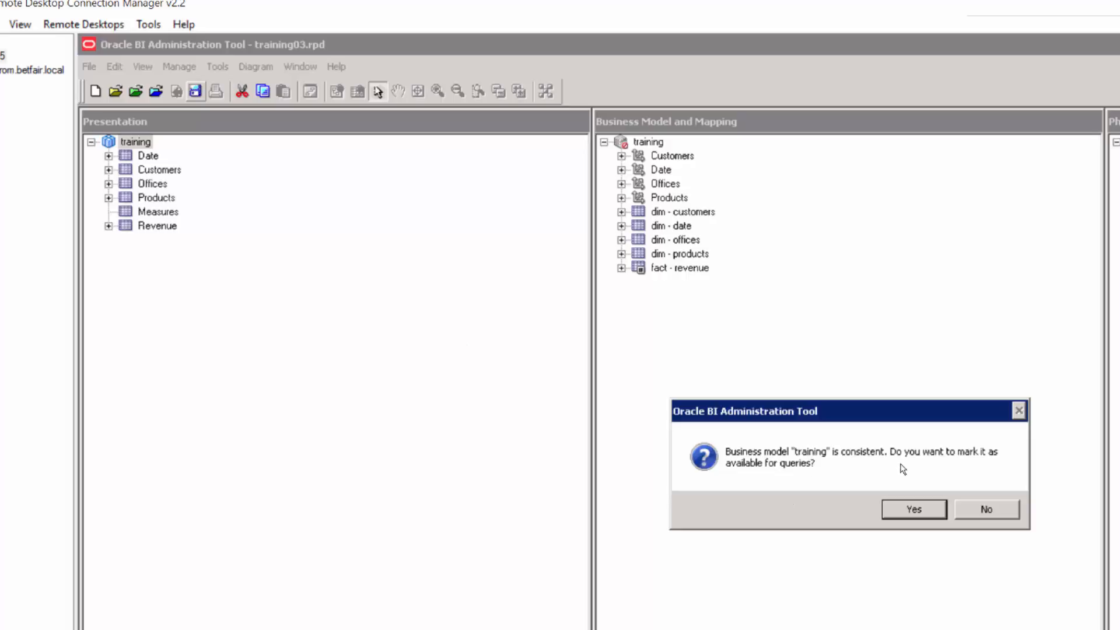
pyautogui.click(914, 510)
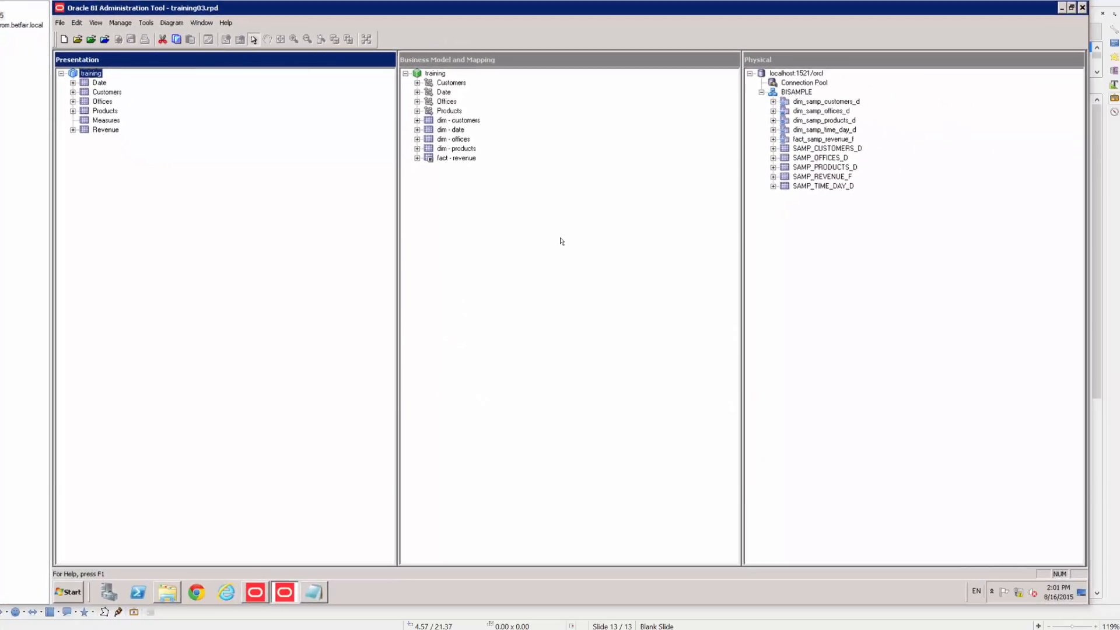